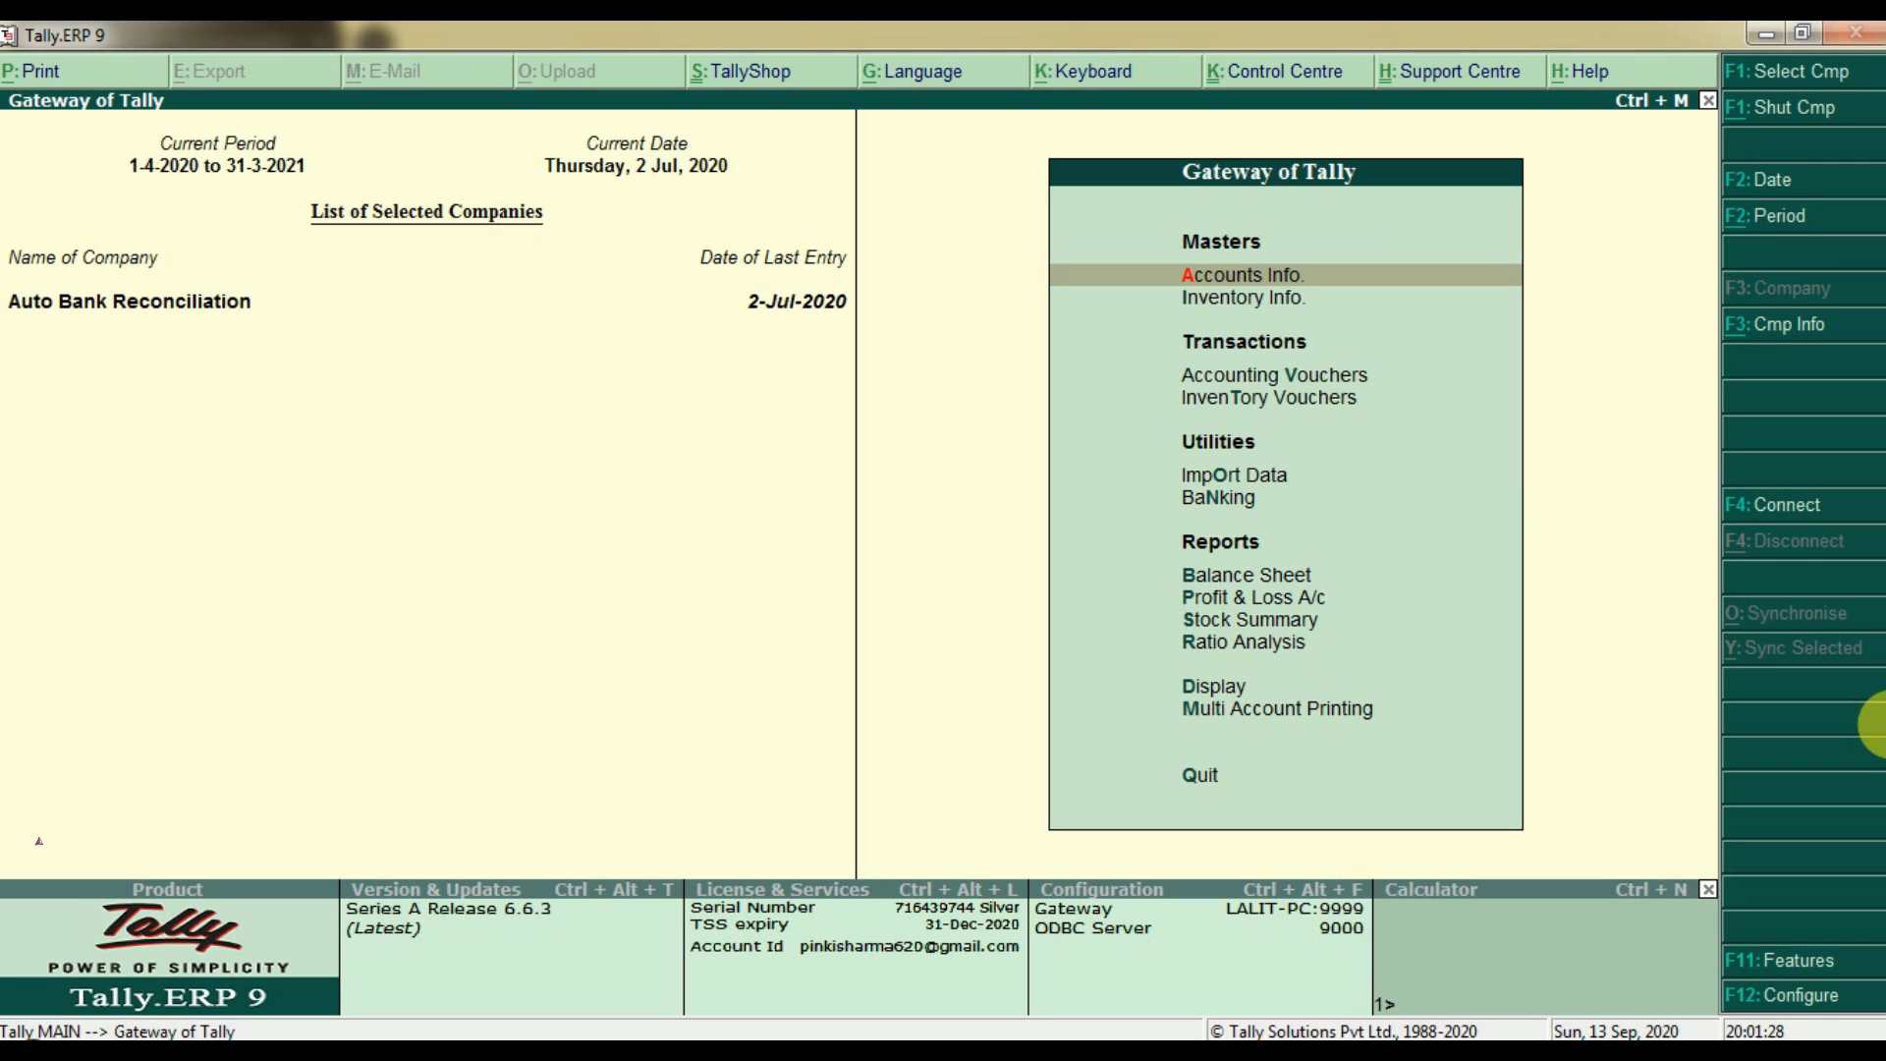
Open the Icici Bank ledger for alteration from the single-ledger options
{"action": "key", "text": "Return"}
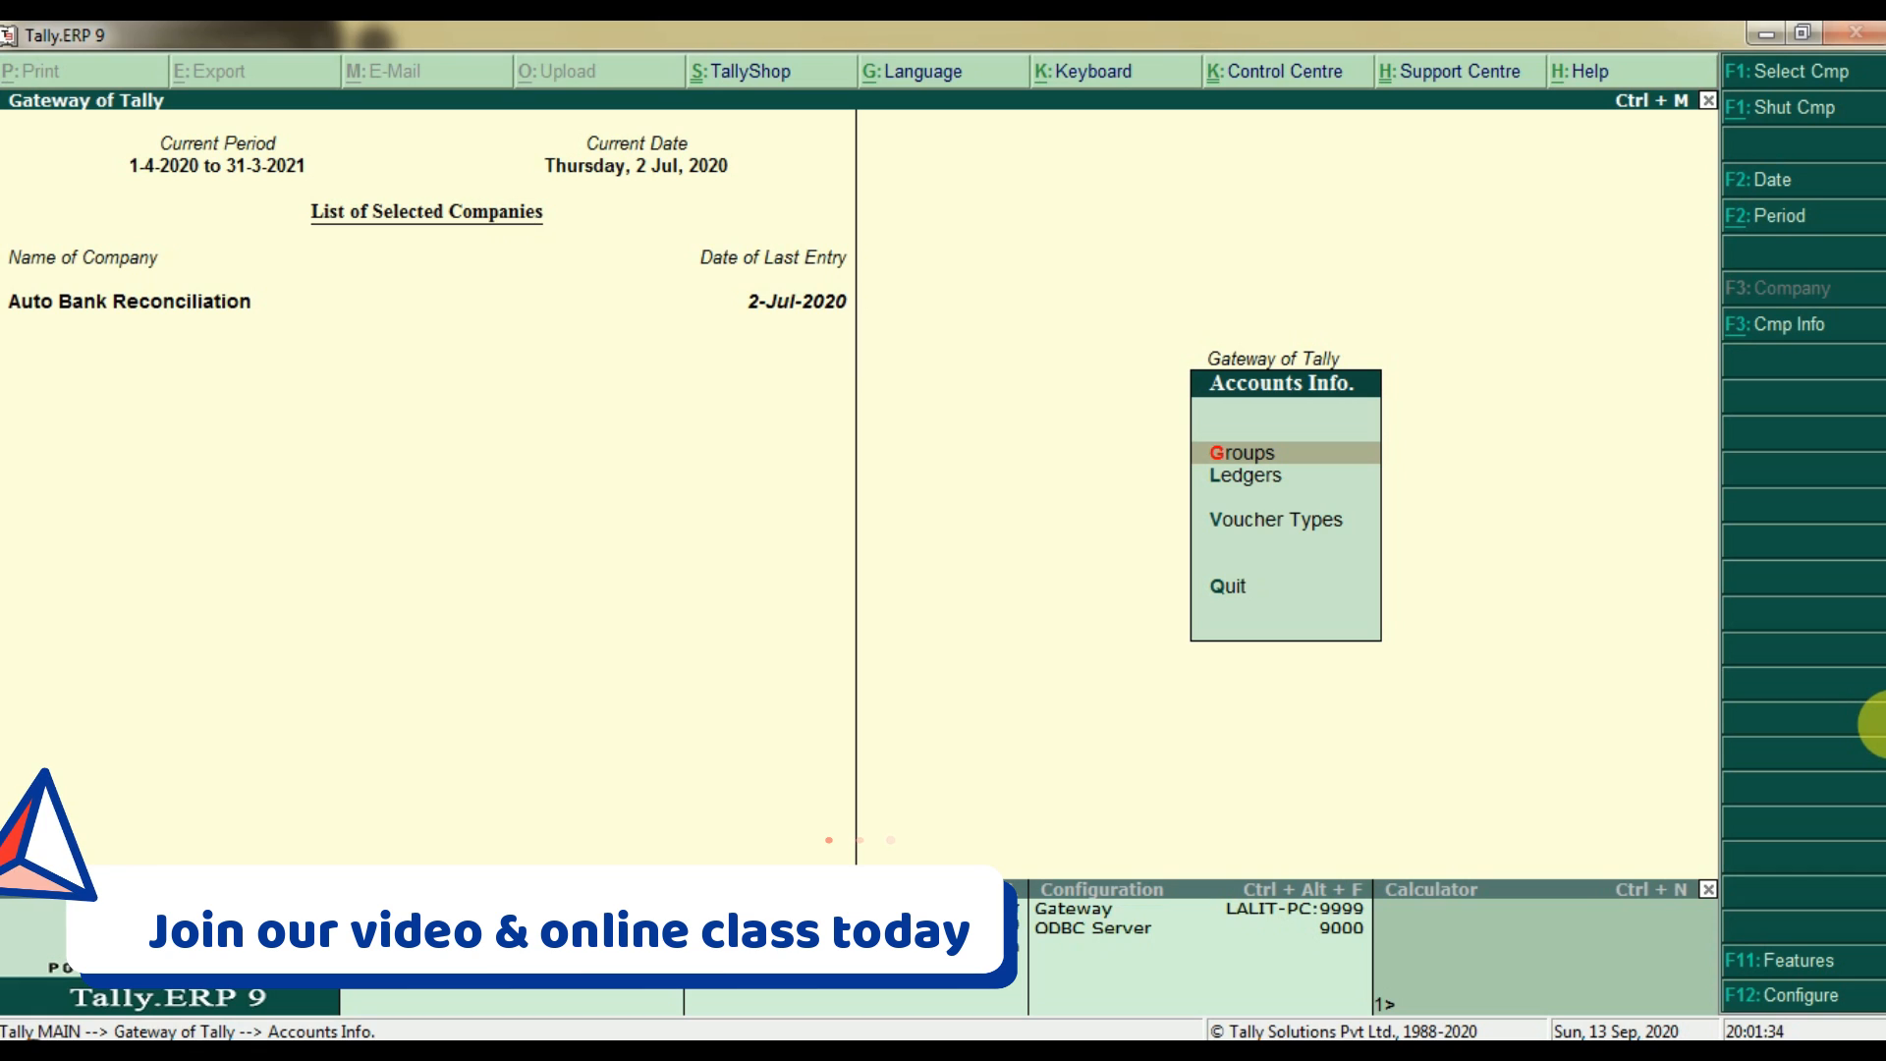
{"action": "key", "text": "Down"}
{"action": "key", "text": "Return"}
{"action": "key", "text": "Down"}
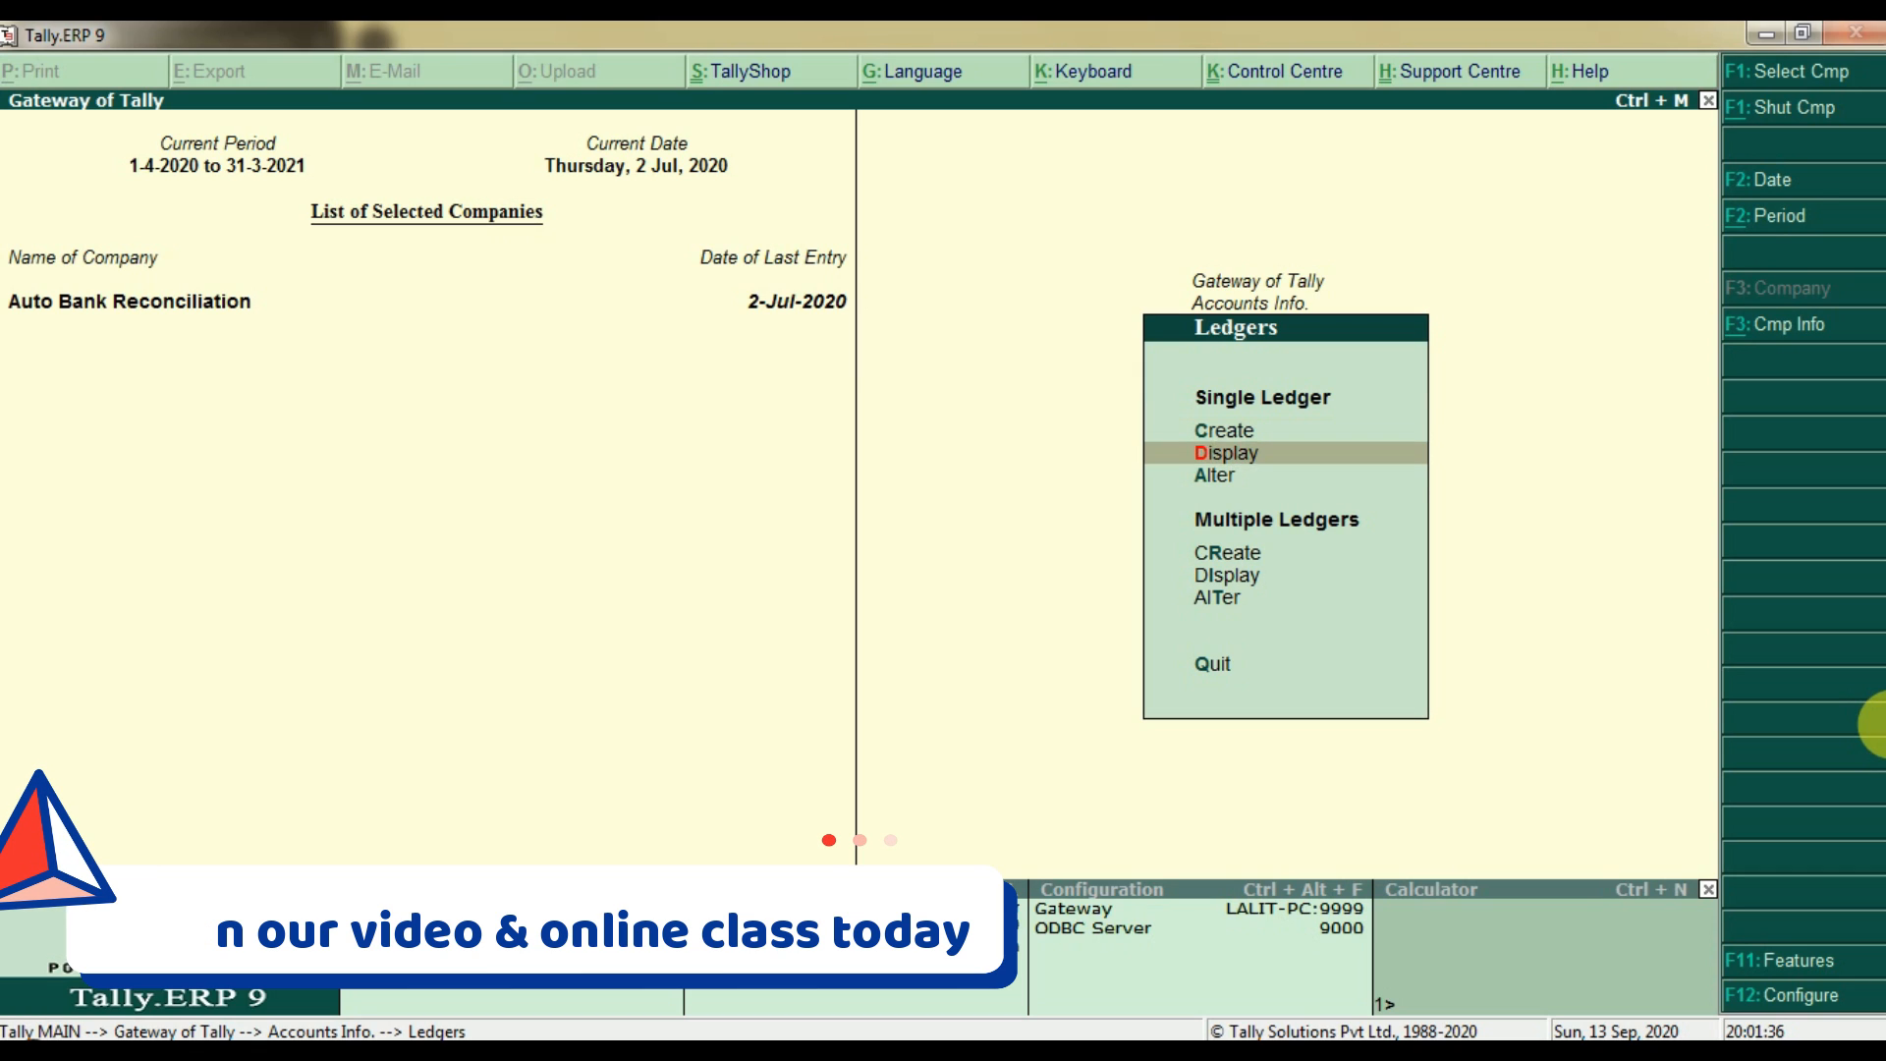
{"action": "key", "text": "Down"}
{"action": "key", "text": "Return"}
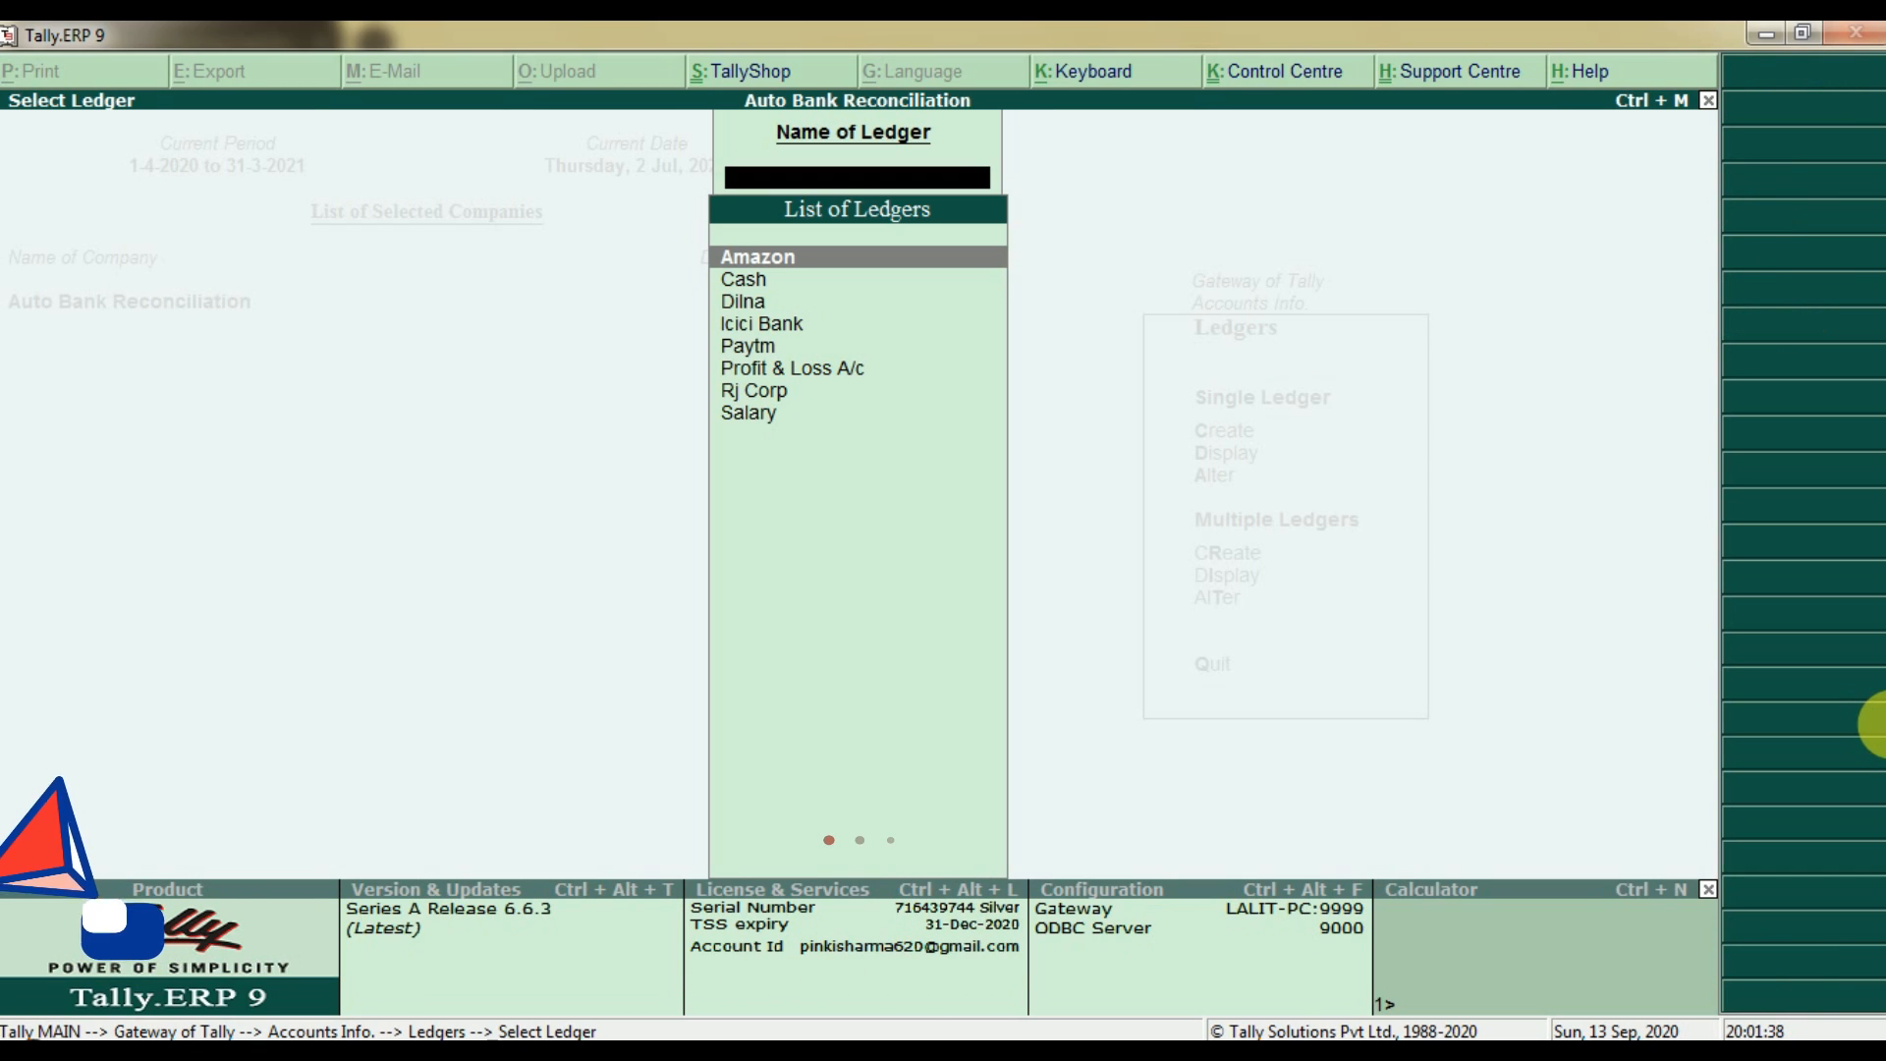
{"action": "key", "text": "Down"}
{"action": "key", "text": "Down"}
{"action": "key", "text": "Down"}
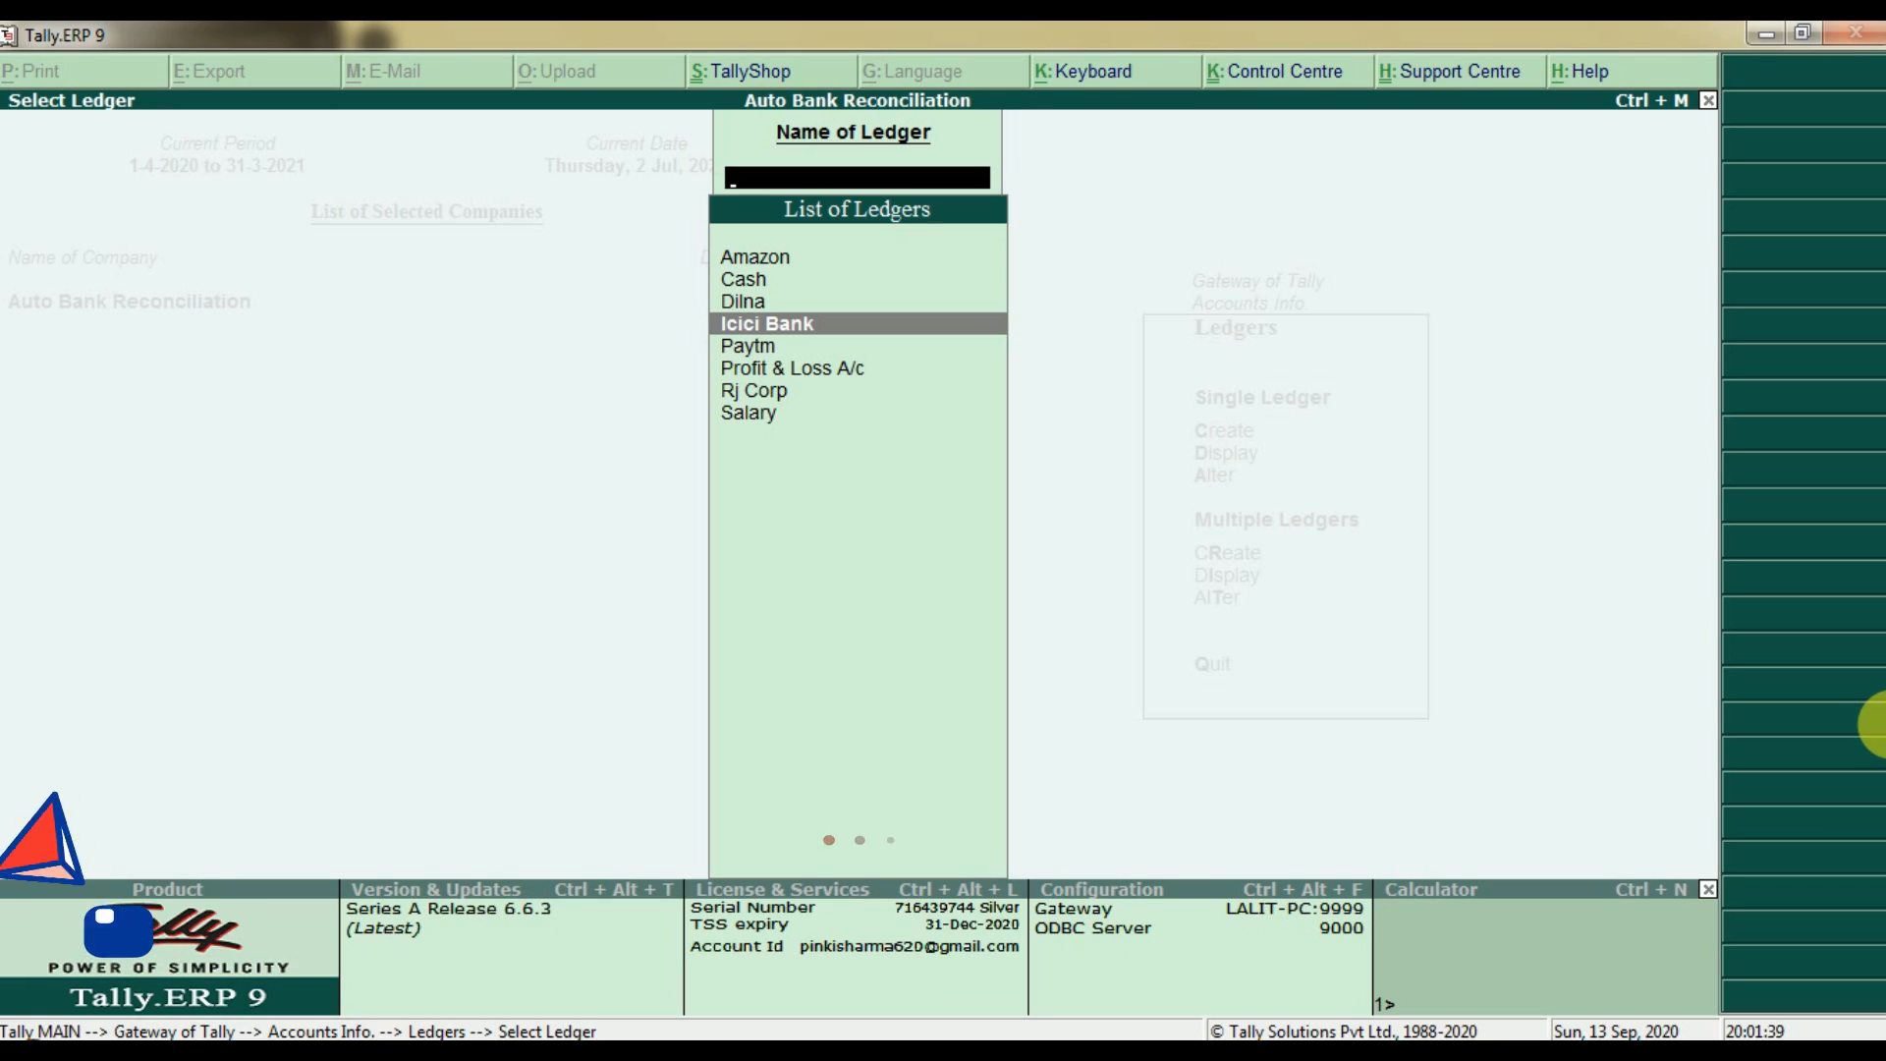
{"action": "key", "text": "Return"}
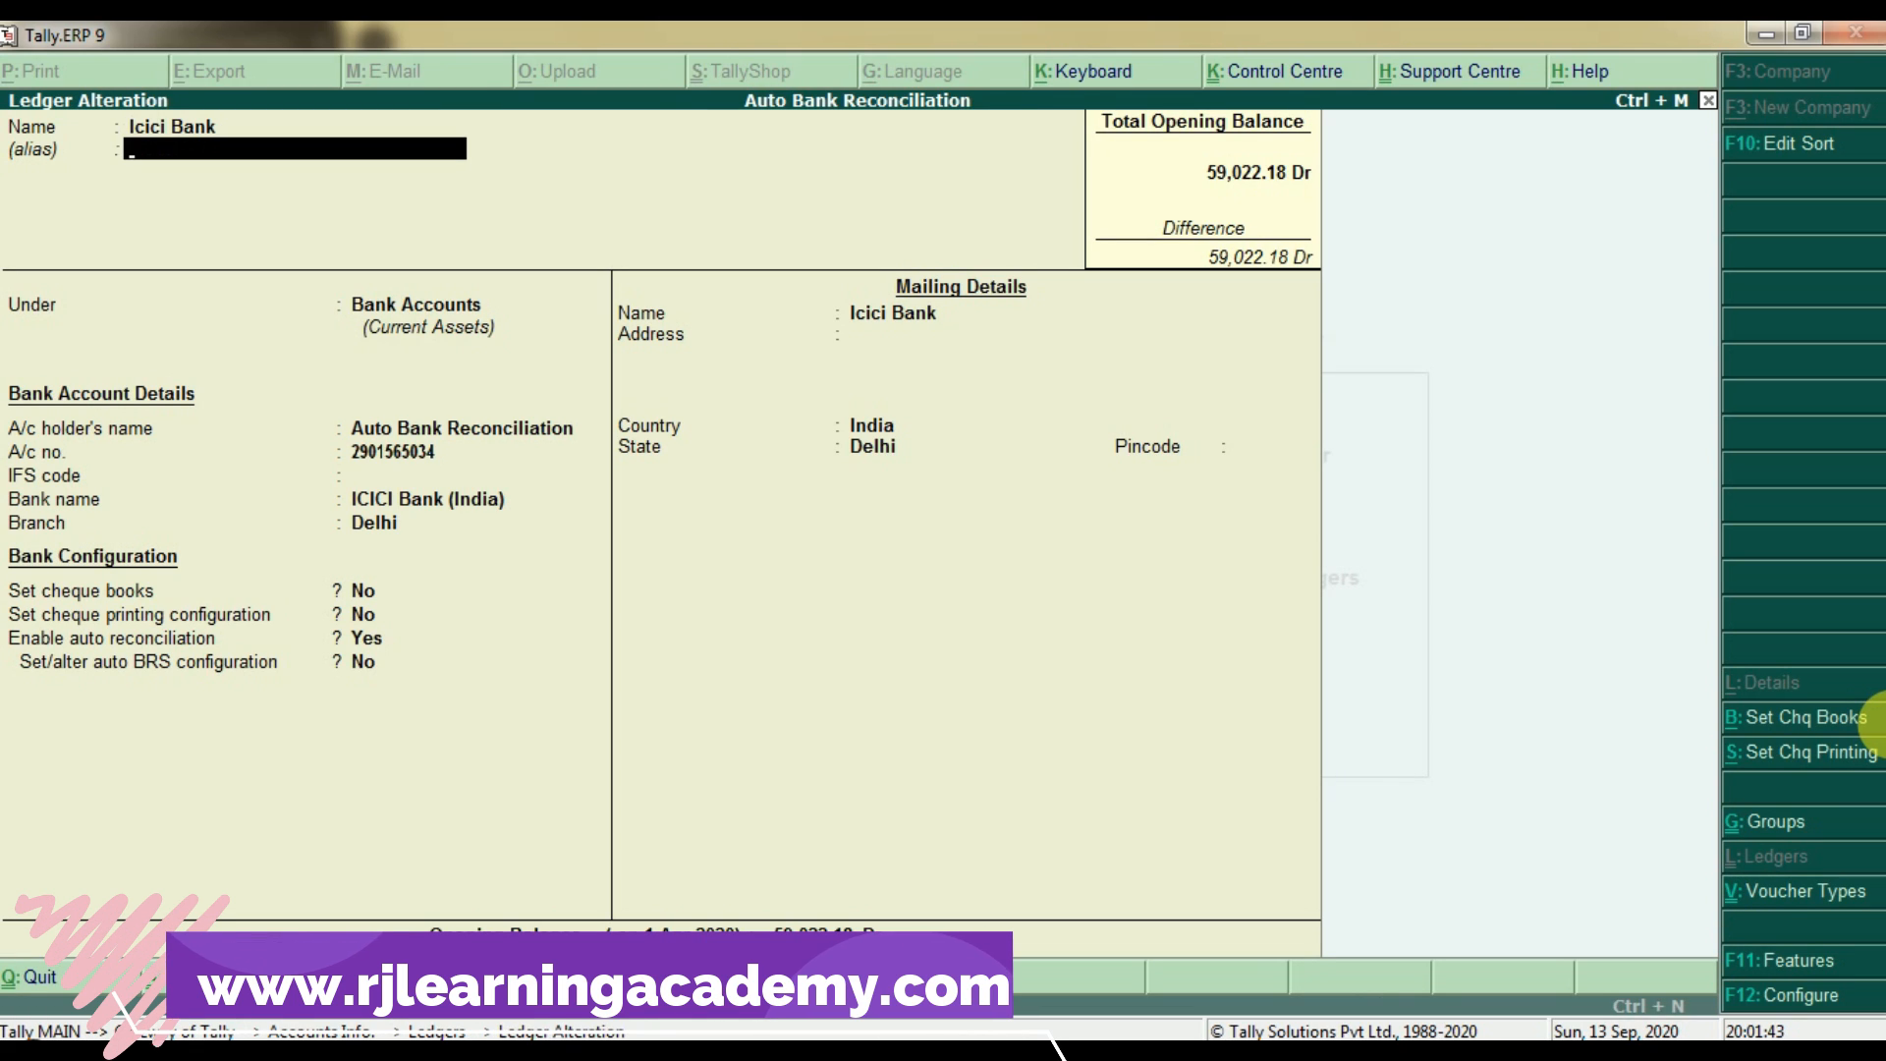
Set the Icici Bank ledger's cheque books option to Yes, leaving the cheque range blank
{"action": "key", "text": "Return"}
{"action": "key", "text": "Return"}
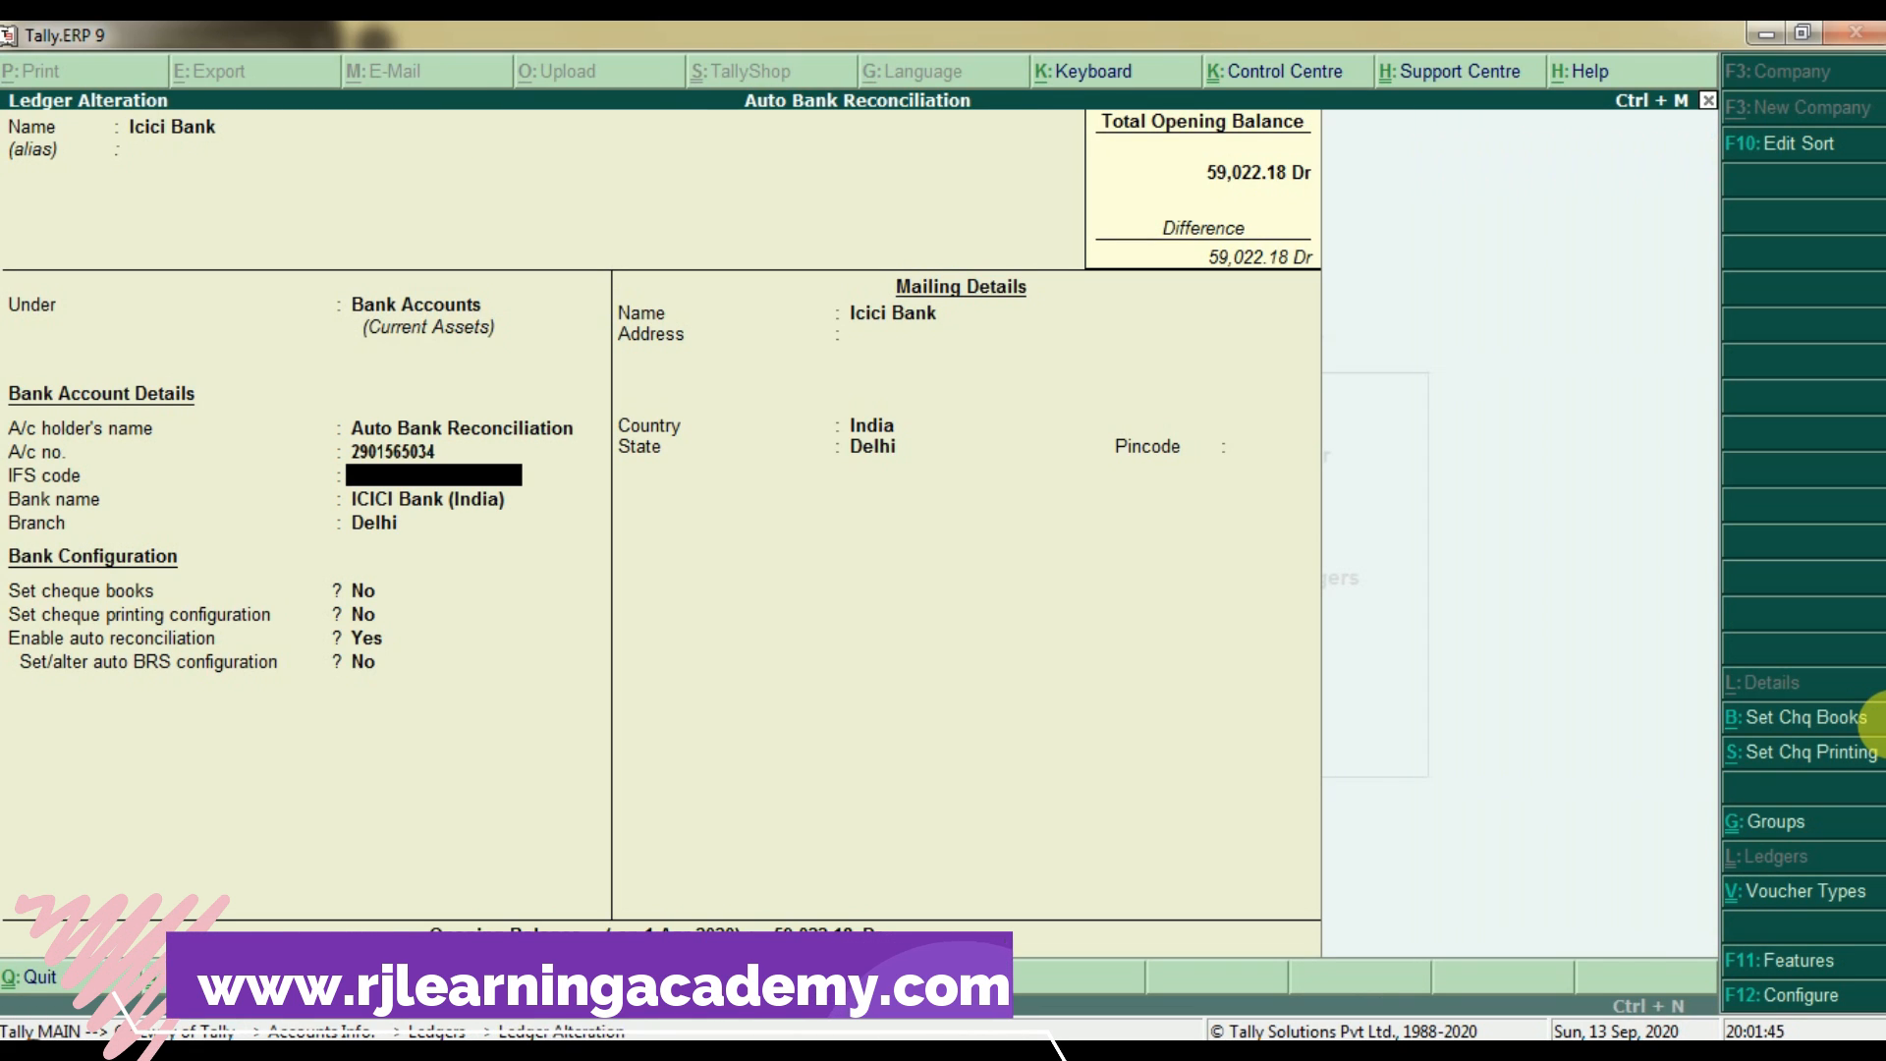
{"action": "key", "text": "BackSpace"}
{"action": "key", "text": "Return"}
{"action": "key", "text": "Return"}
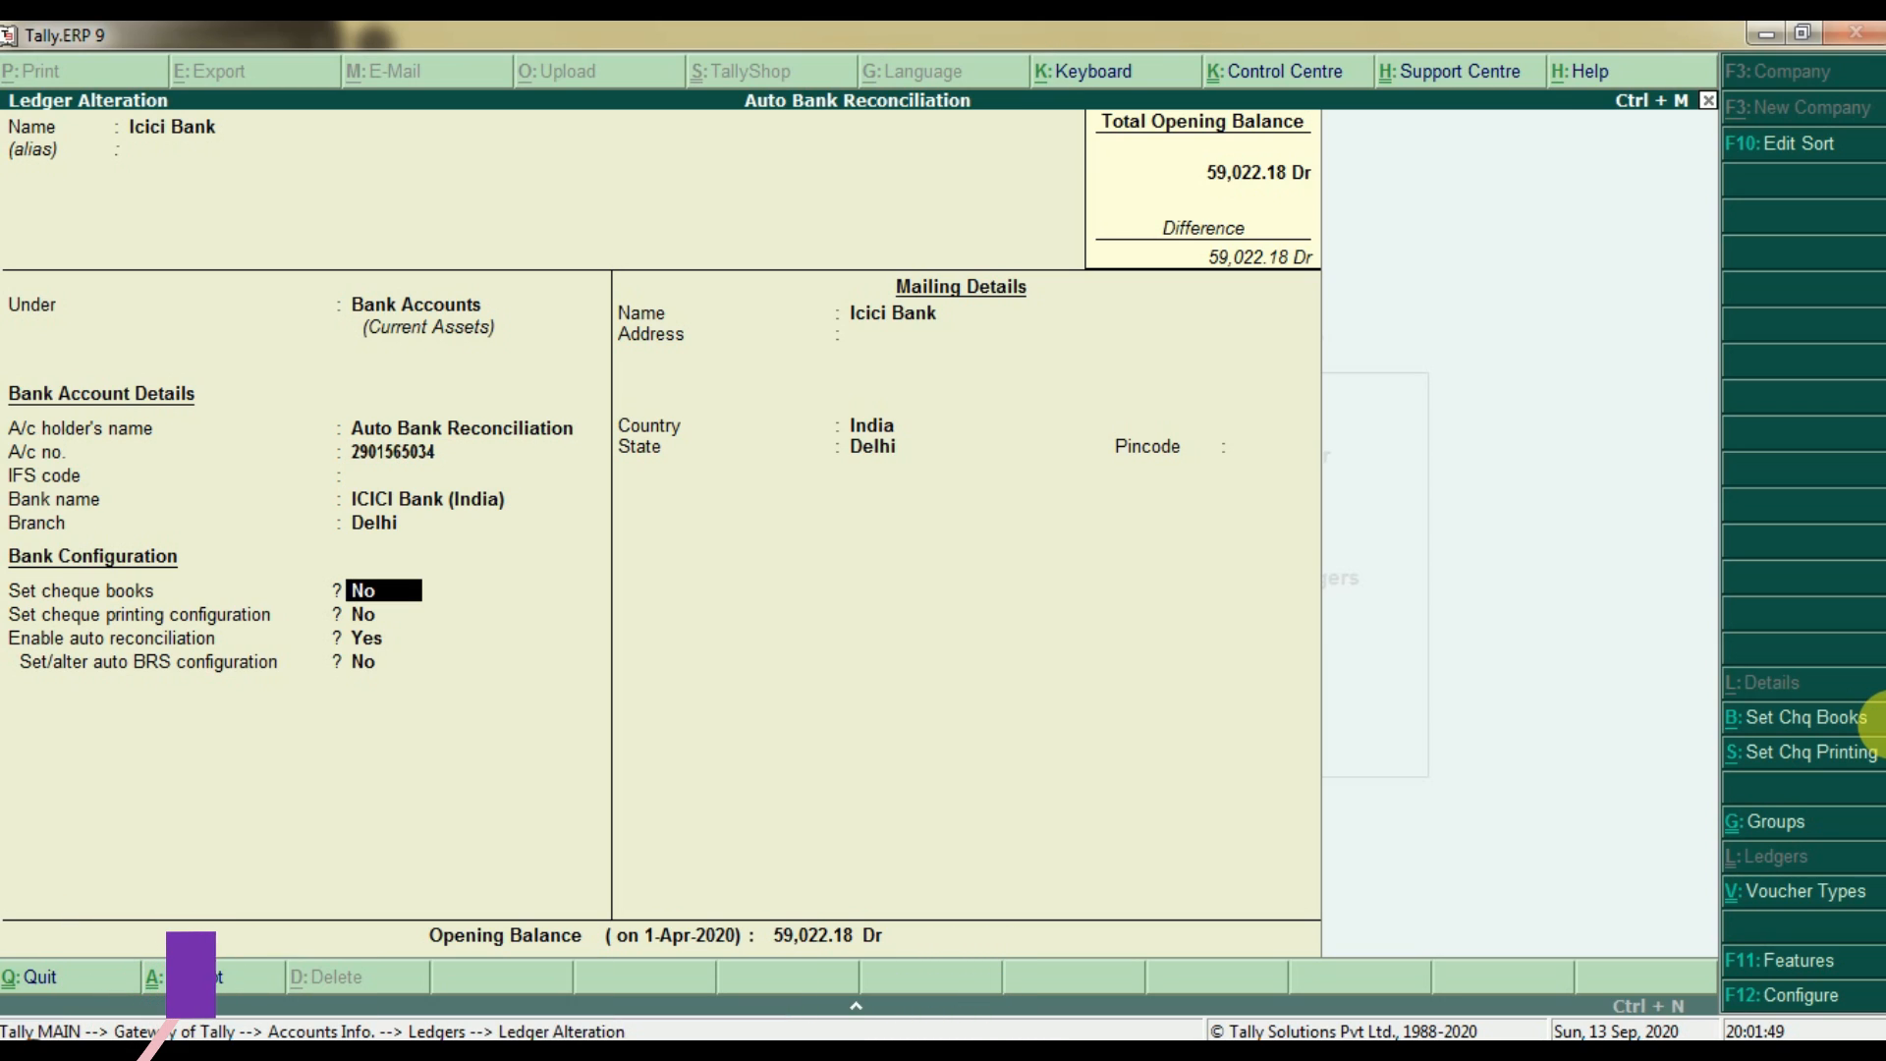
{"action": "key", "text": "Return"}
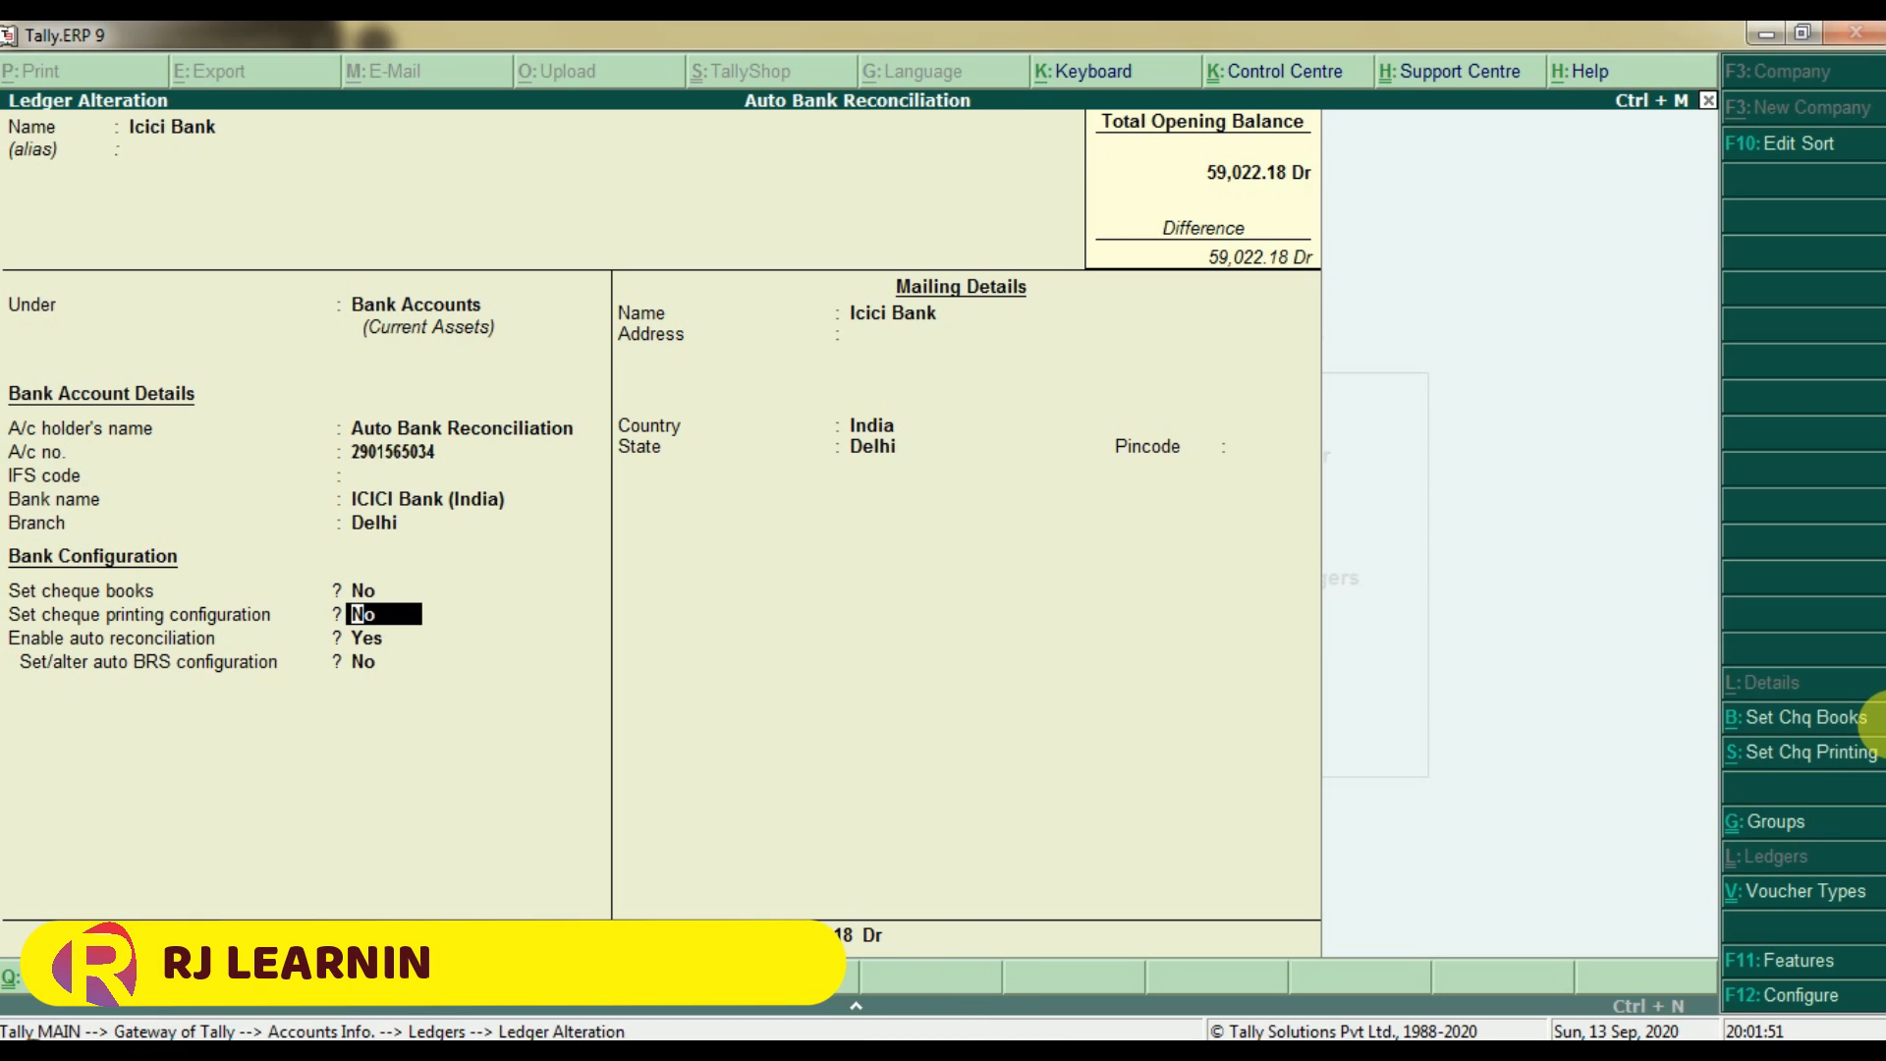
{"action": "key", "text": "Up"}
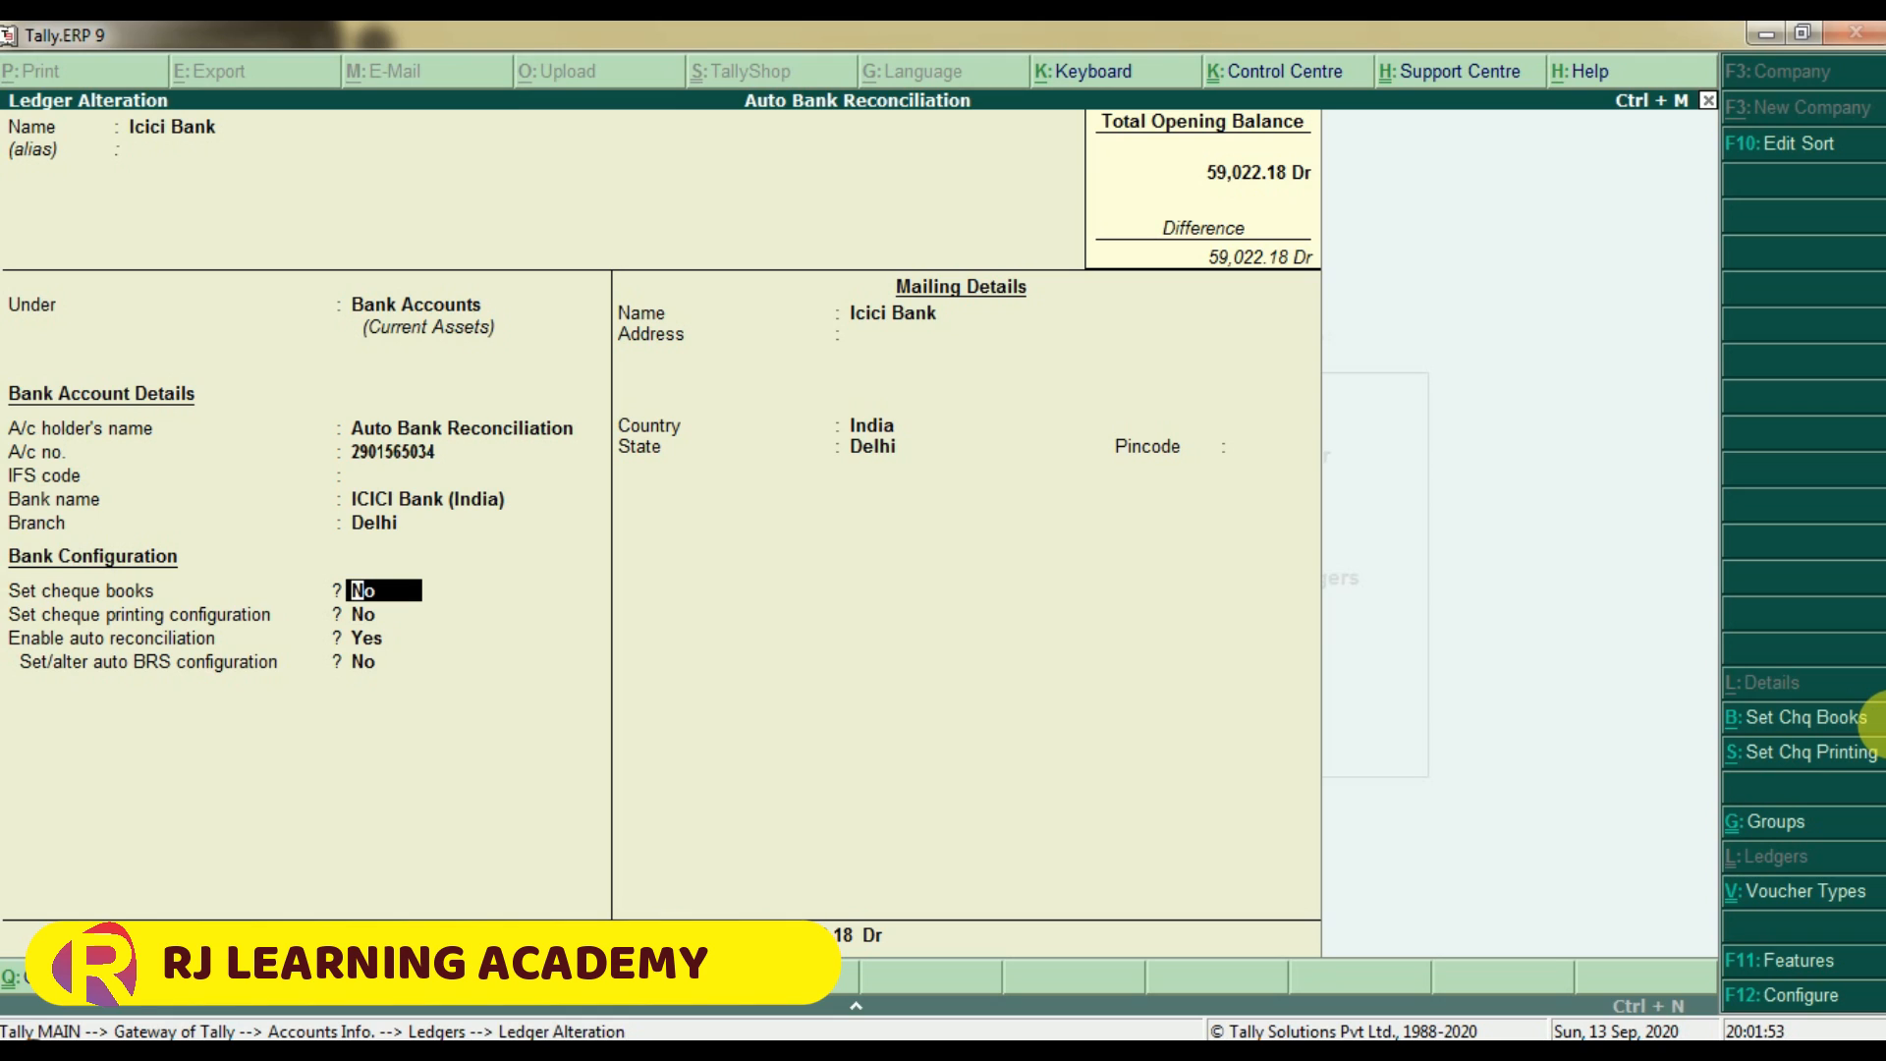
{"action": "key", "text": "Return"}
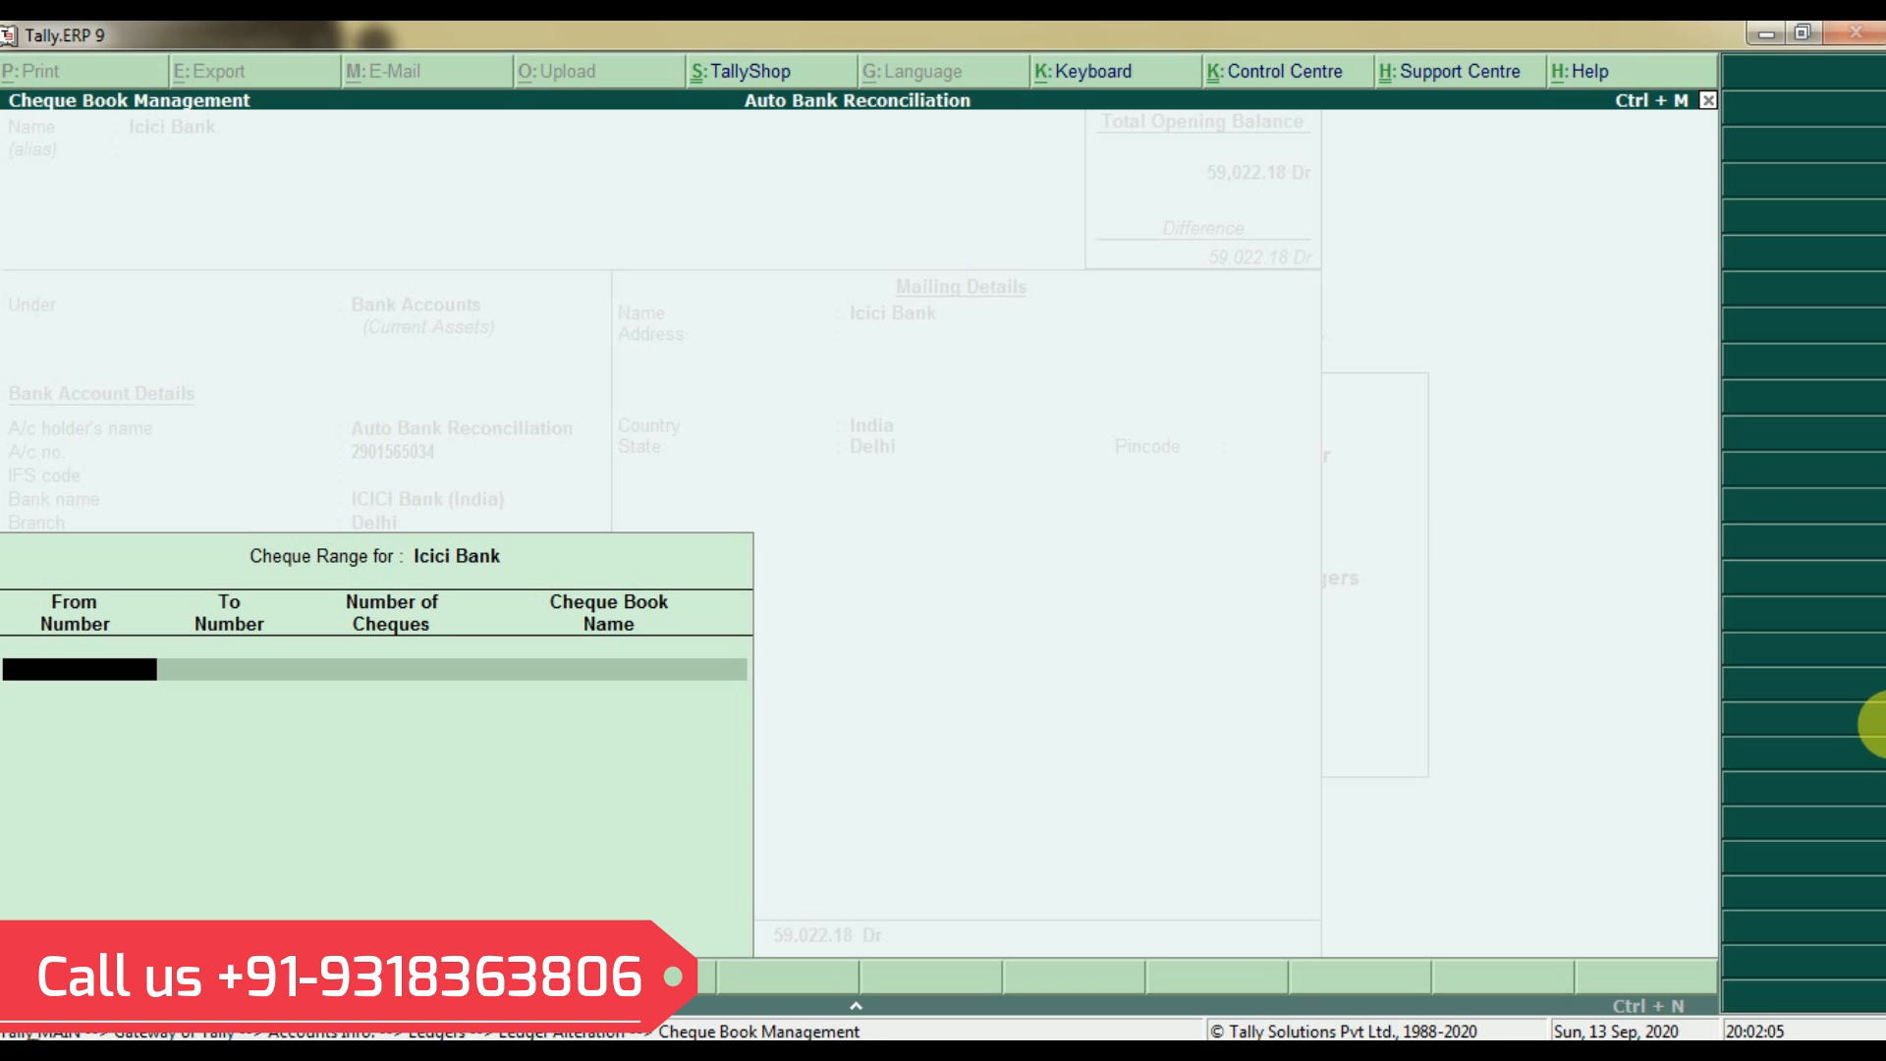
{"action": "key", "text": "Return"}
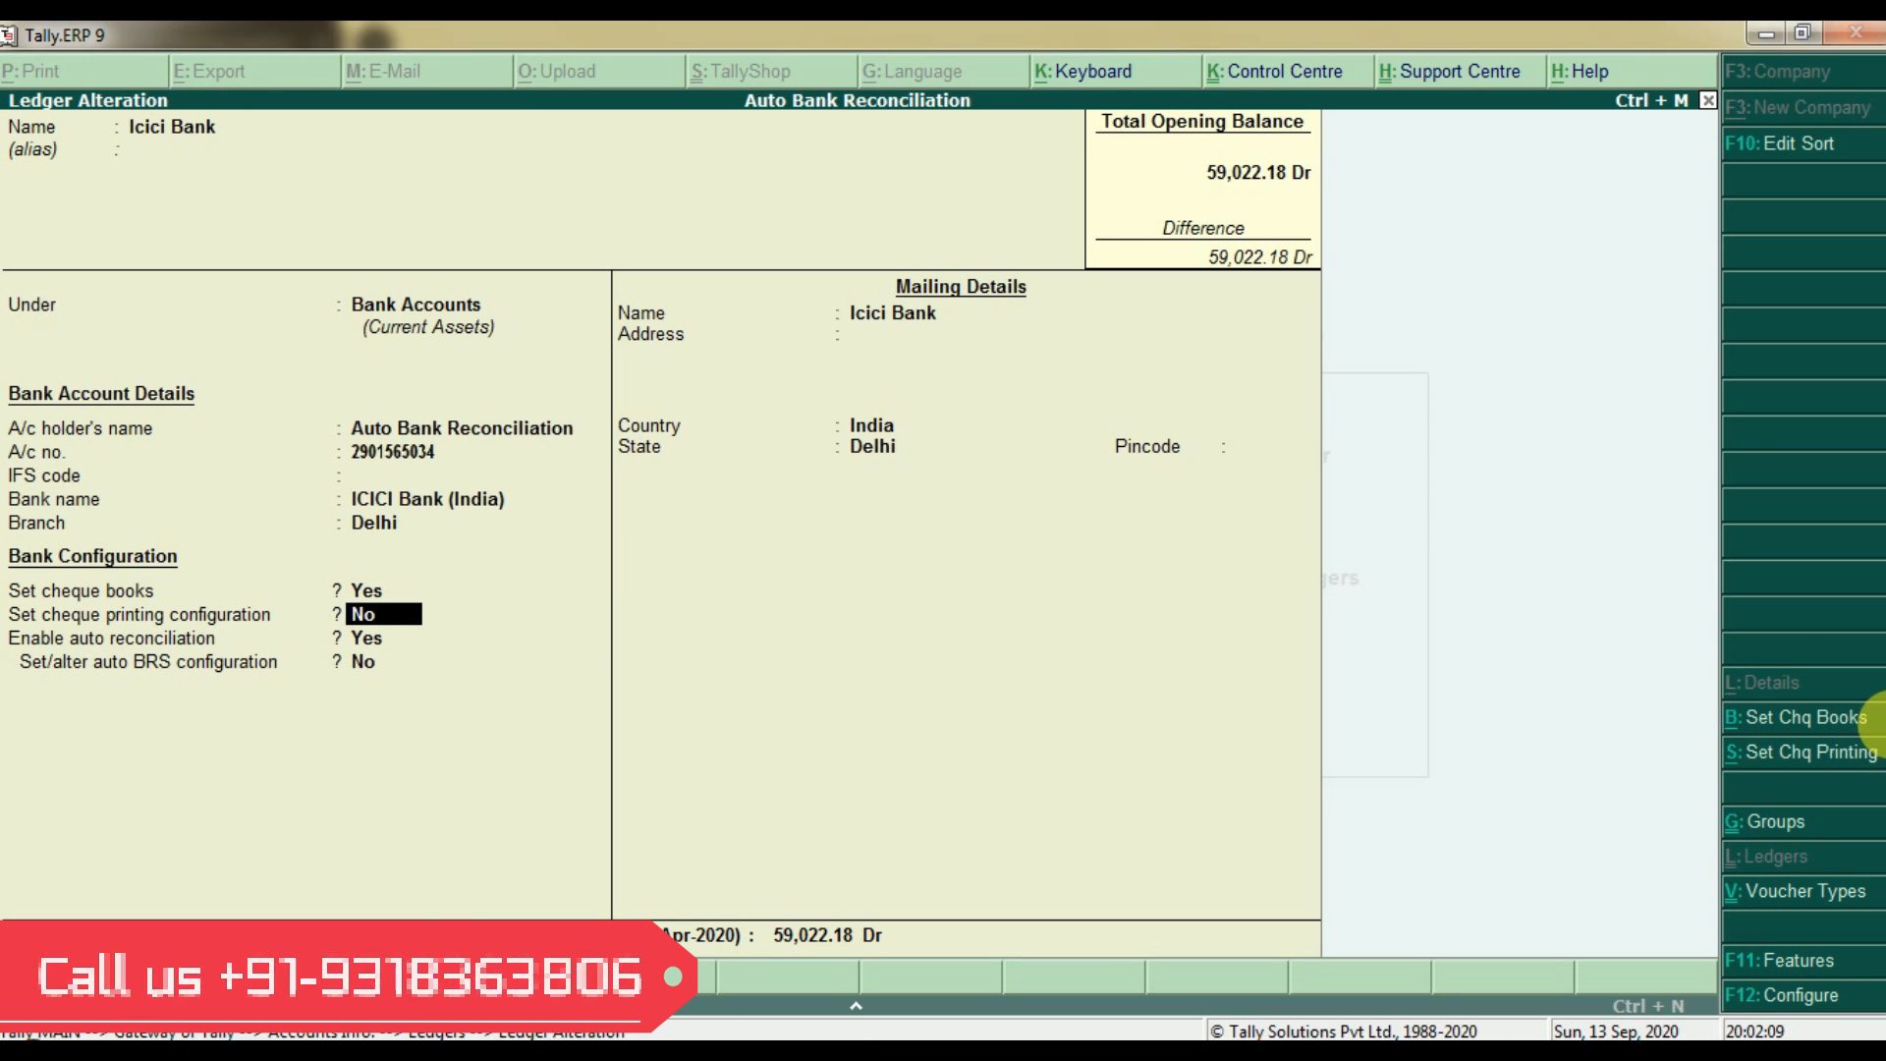
Reopen the cheque range table for Icici Bank to examine its columns, then leave it blank
{"action": "key", "text": "Up"}
{"action": "key", "text": "Return"}
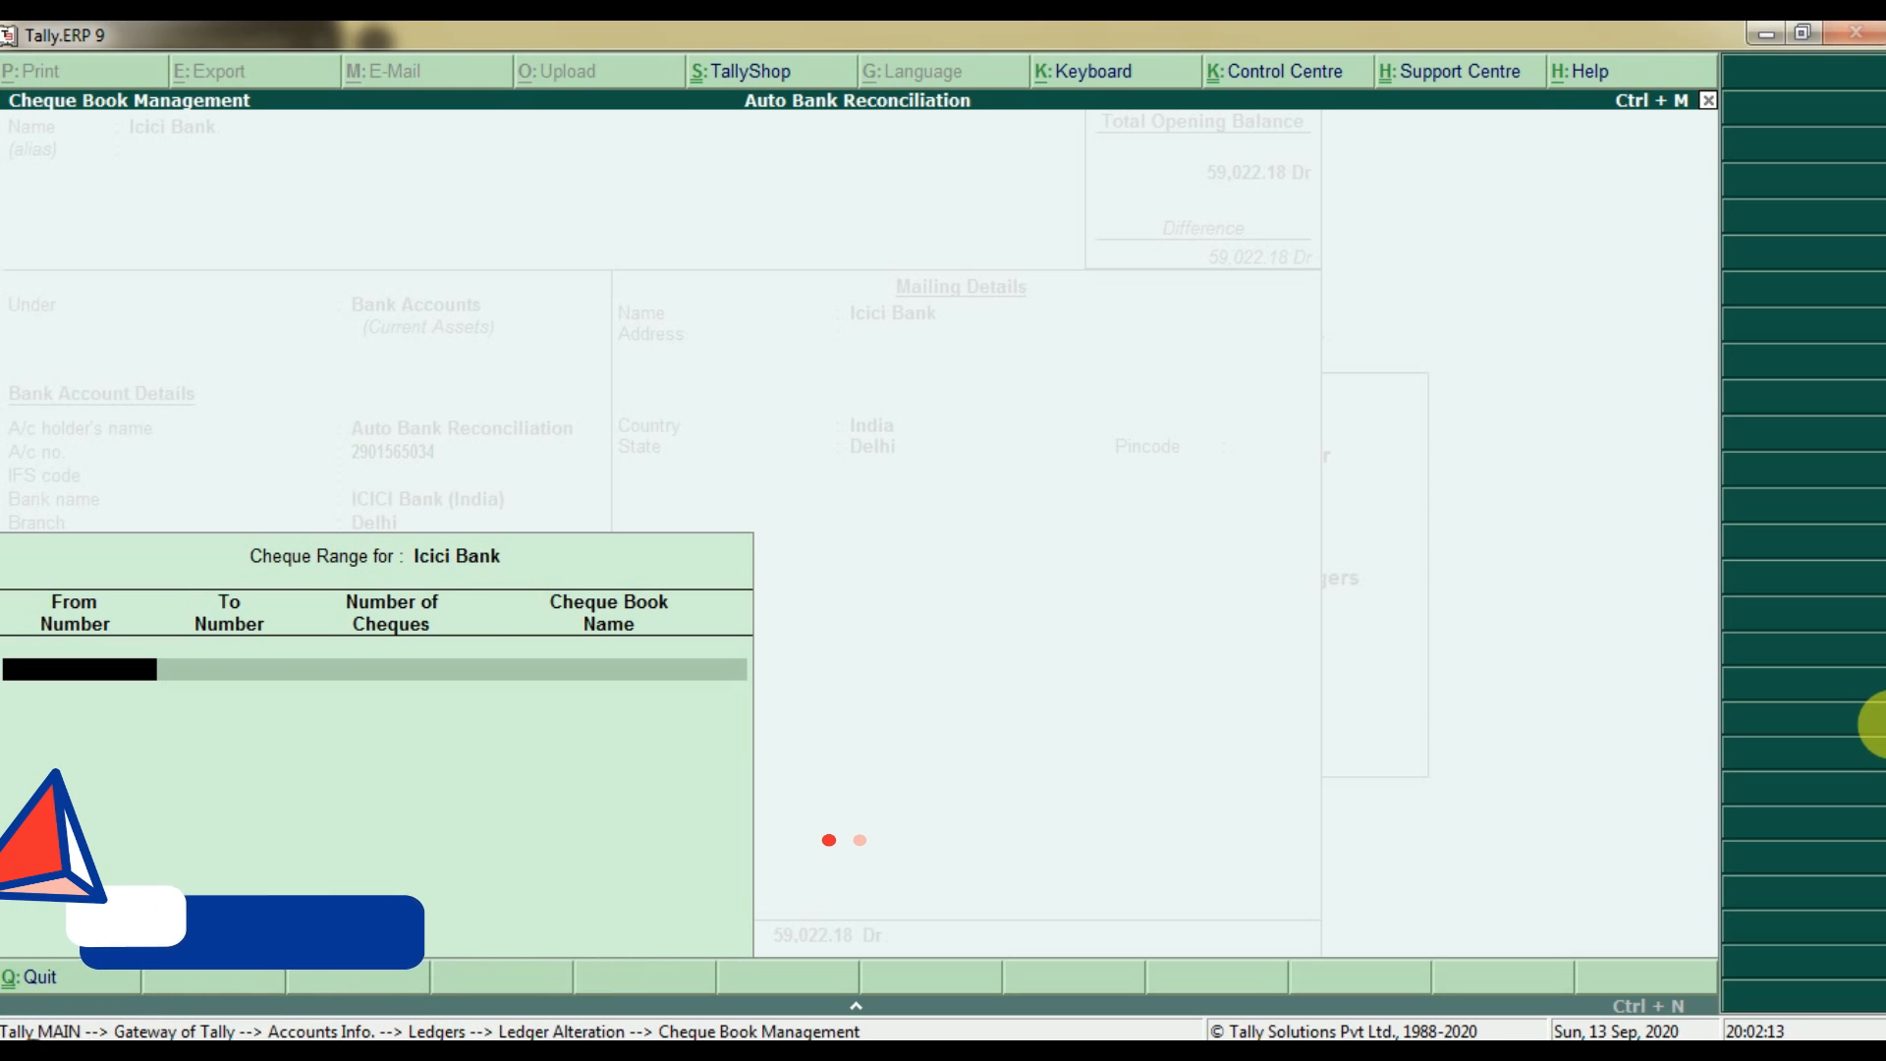
{"action": "key", "text": "Return"}
{"action": "key", "text": "Return"}
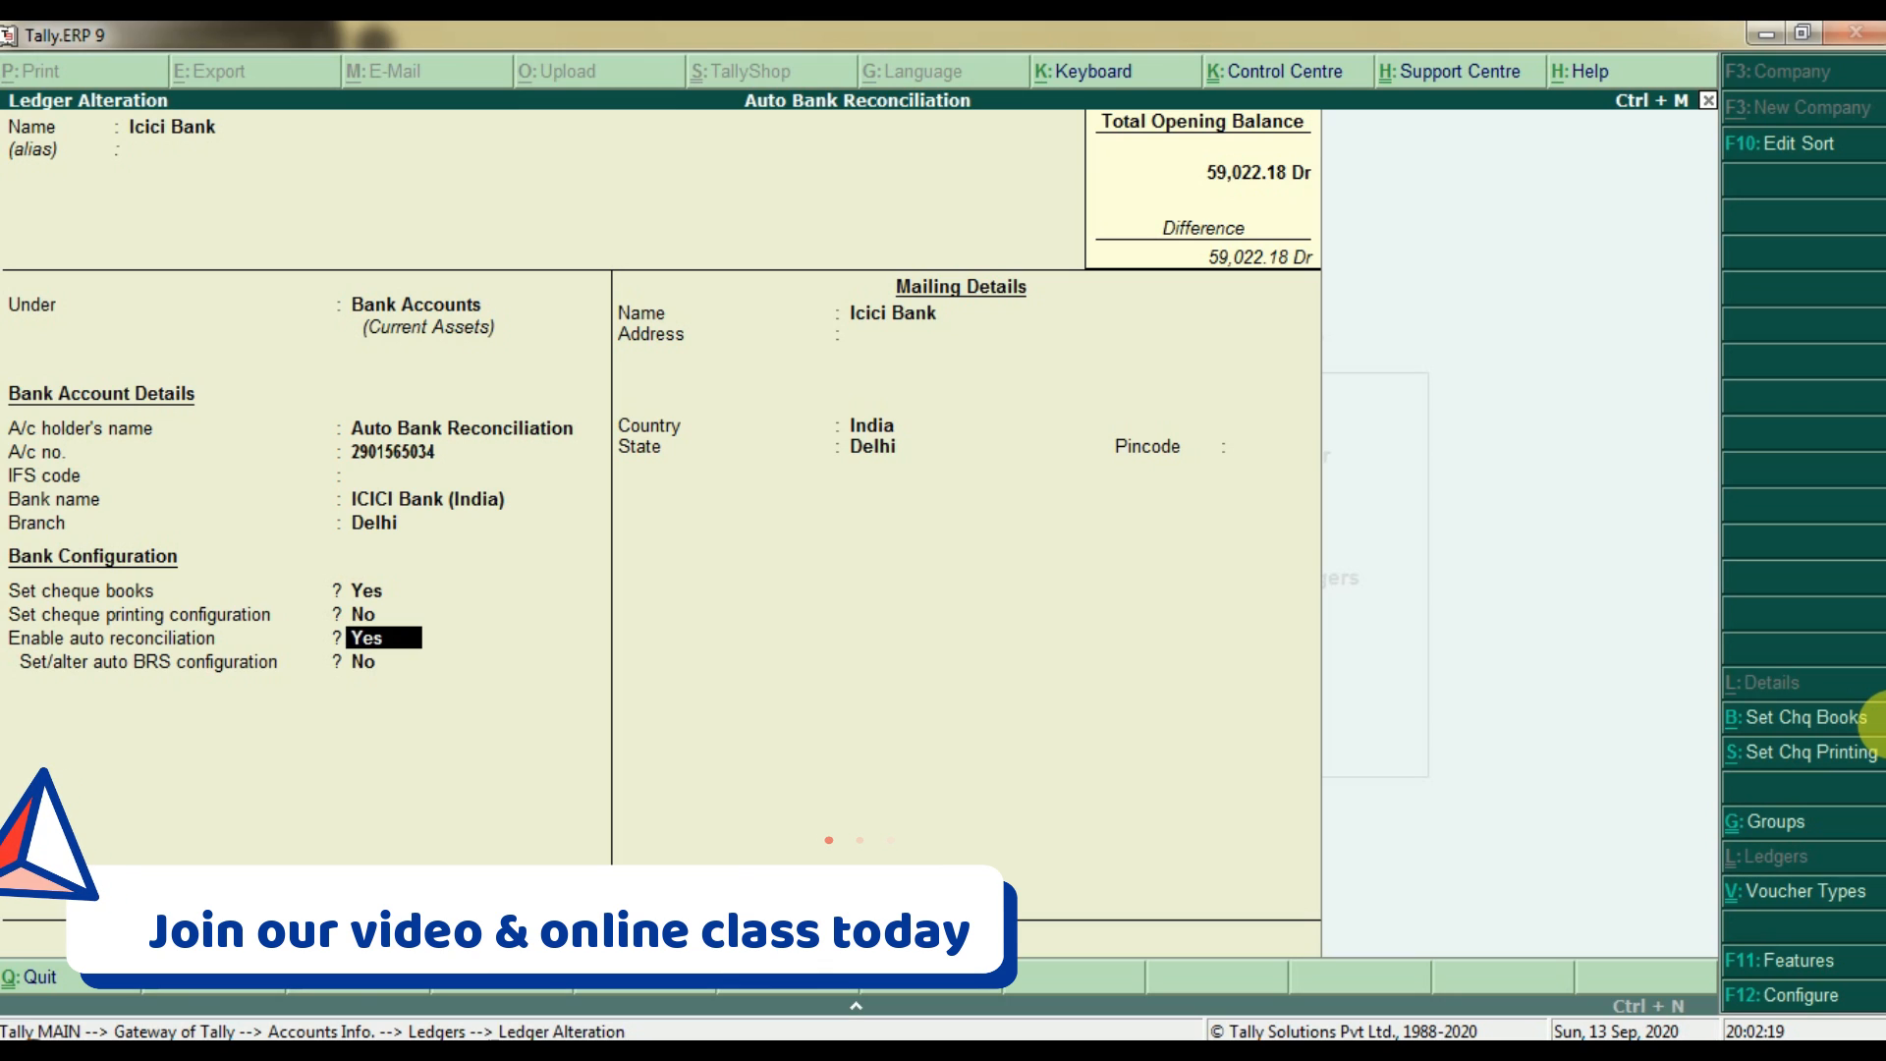
Set the ledger's cheque printing configuration to Yes to bring up the list of cheque formats
{"action": "key", "text": "Up"}
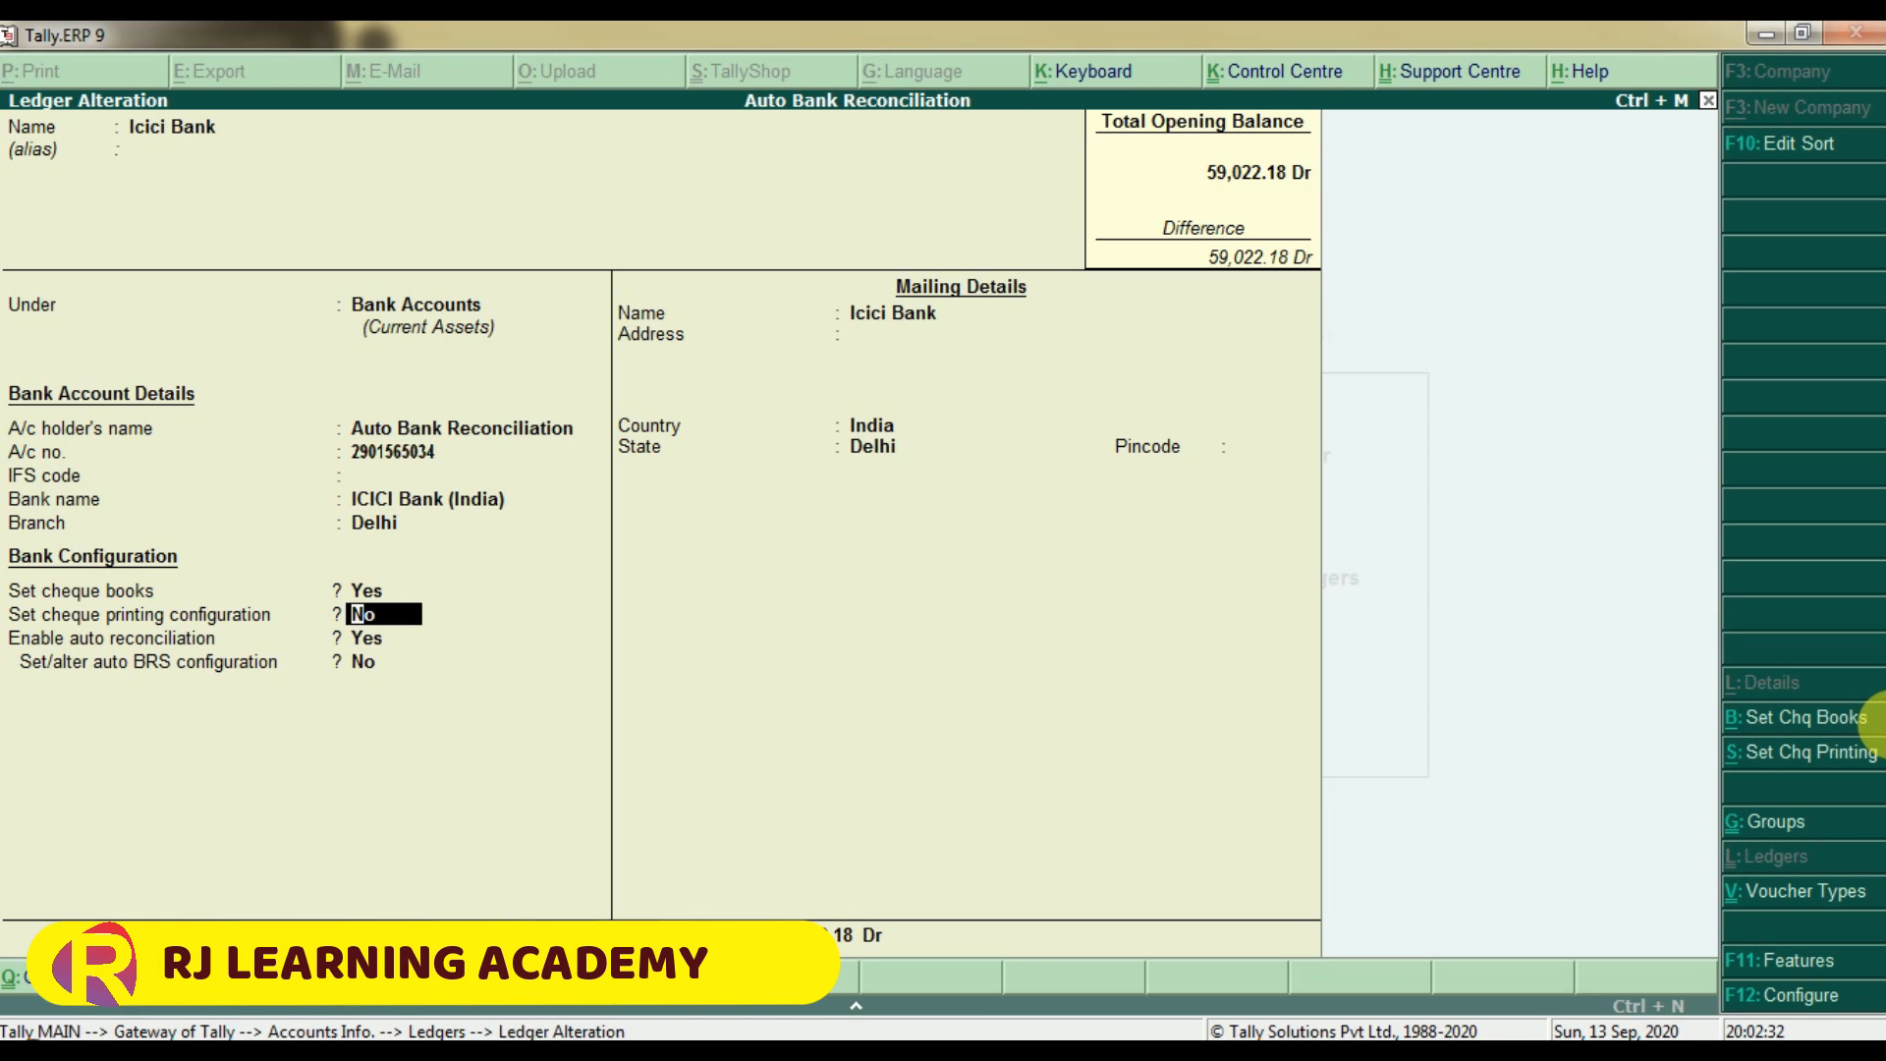
{"action": "key", "text": "y"}
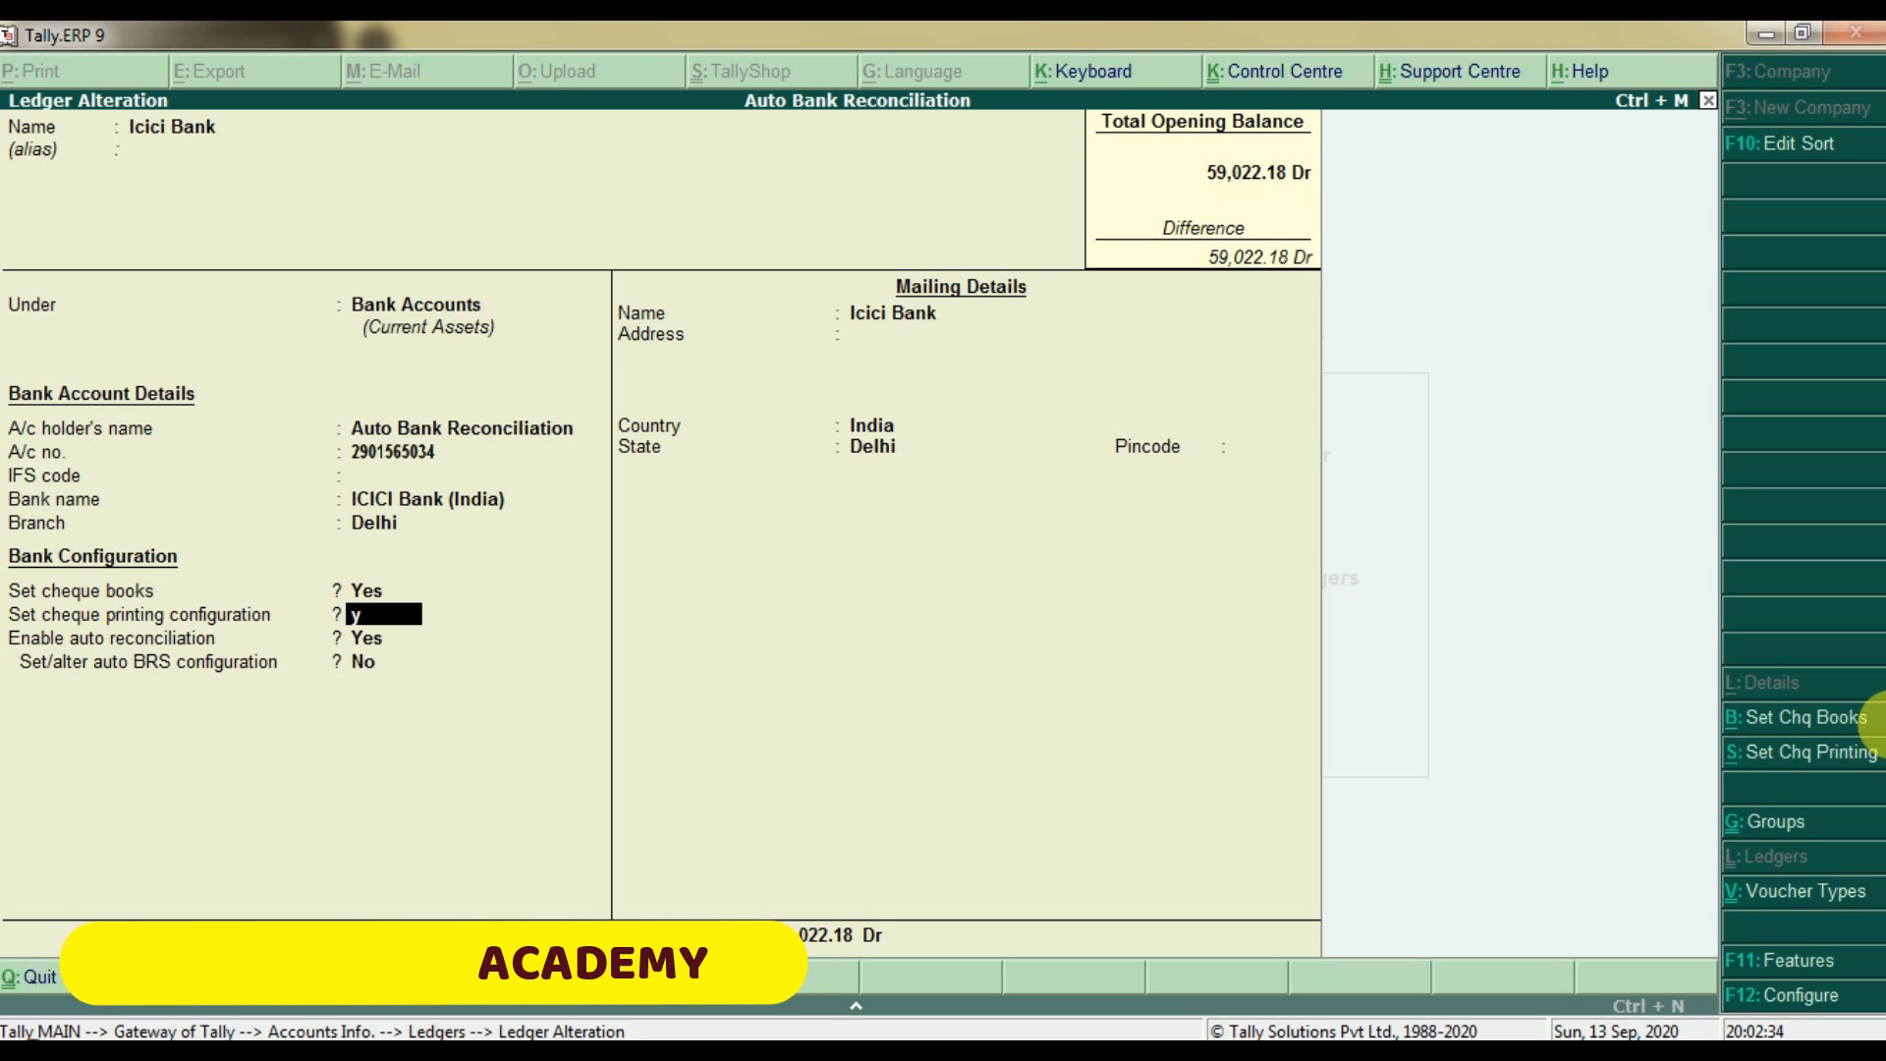
{"action": "key", "text": "Return"}
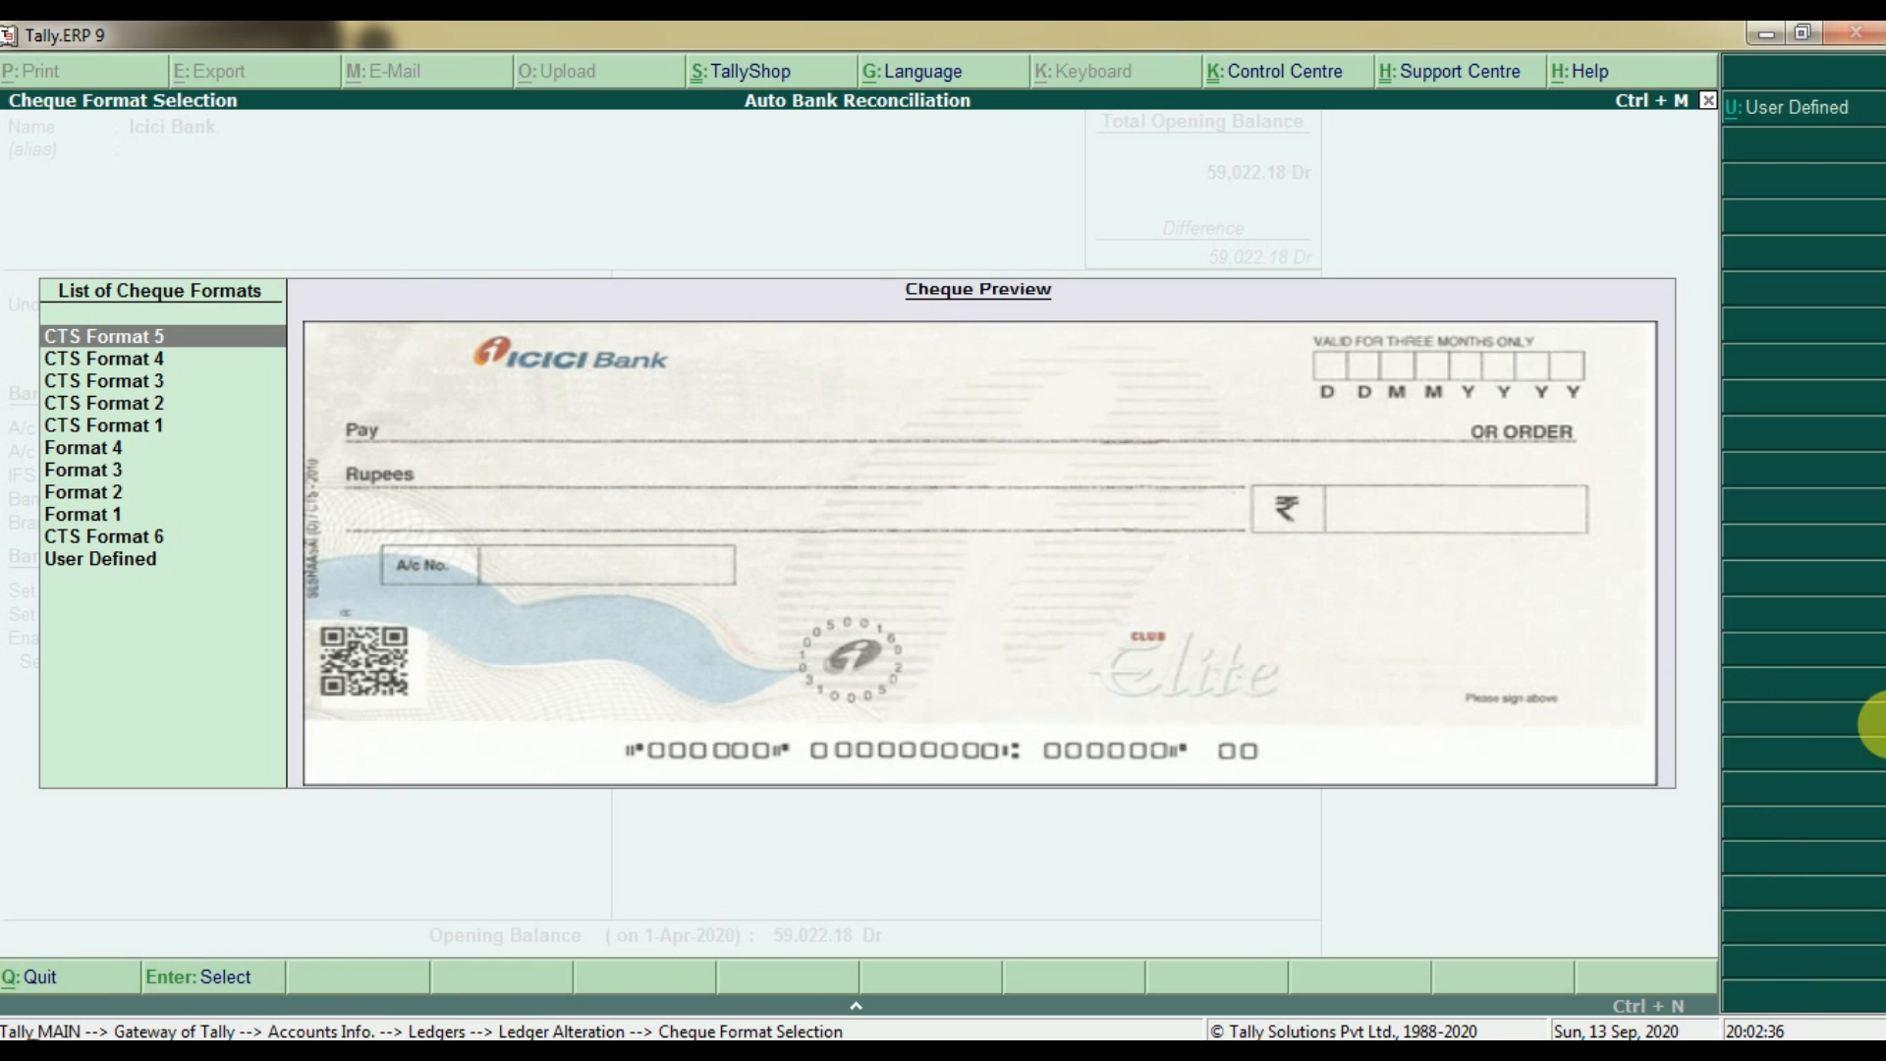
Preview the ICICI cheque formats from CTS Format 5 to CTS Format 2 and review CTS Format 5's printing dimensions
{"action": "key", "text": "Down"}
{"action": "key", "text": "Down"}
{"action": "key", "text": "Down"}
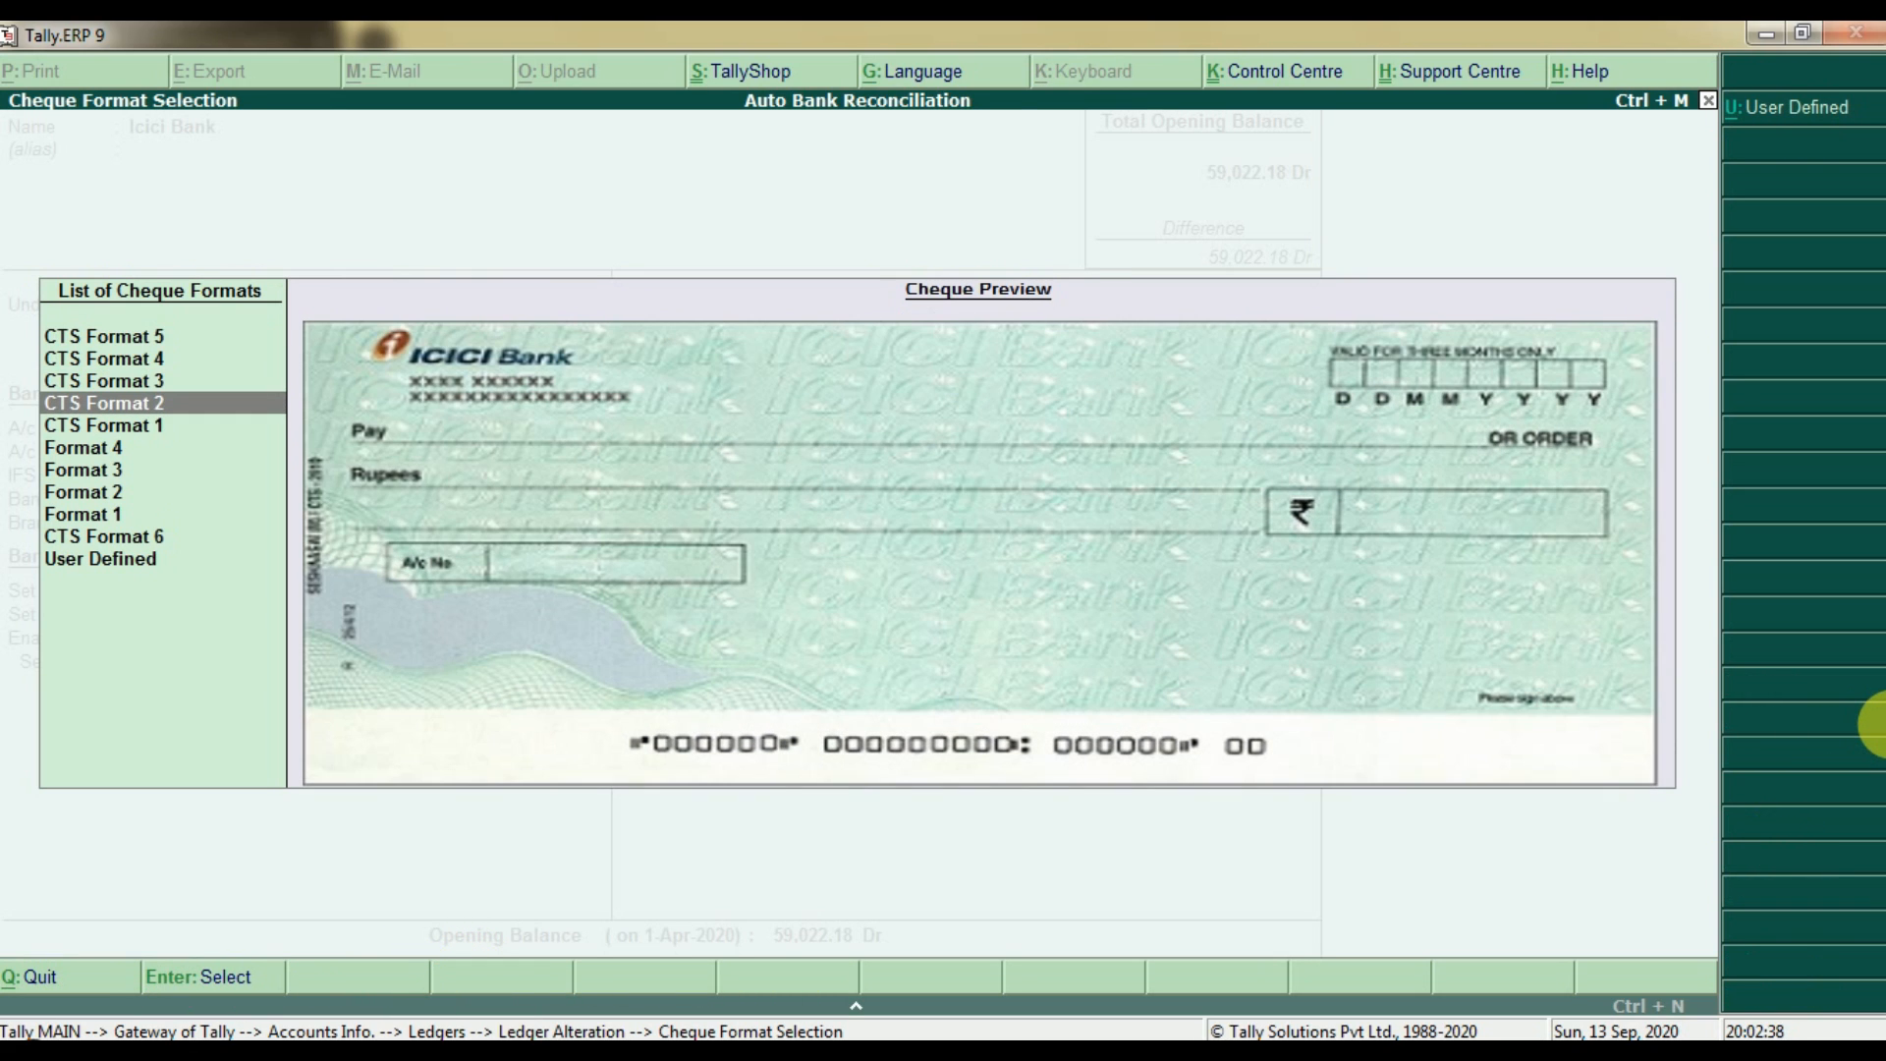
{"action": "key", "text": "Up"}
{"action": "key", "text": "Up"}
{"action": "key", "text": "Up"}
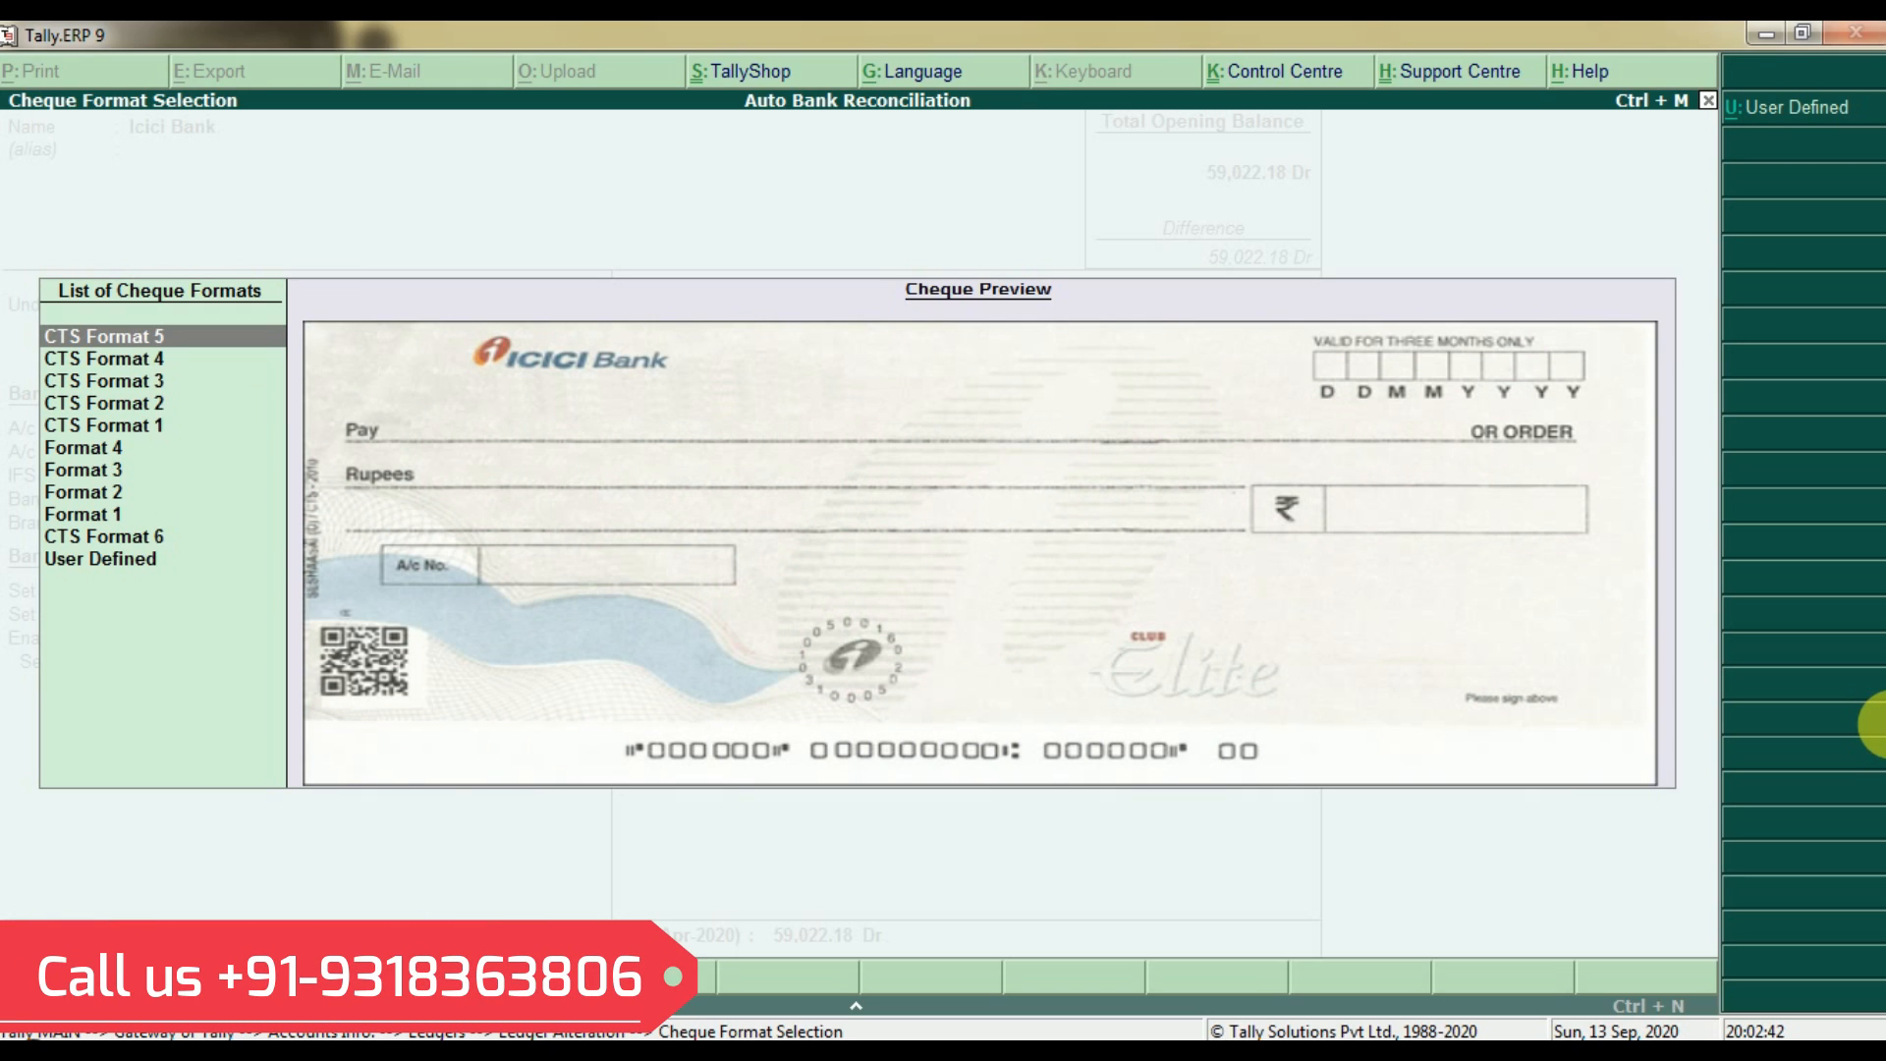
{"action": "key", "text": "Return"}
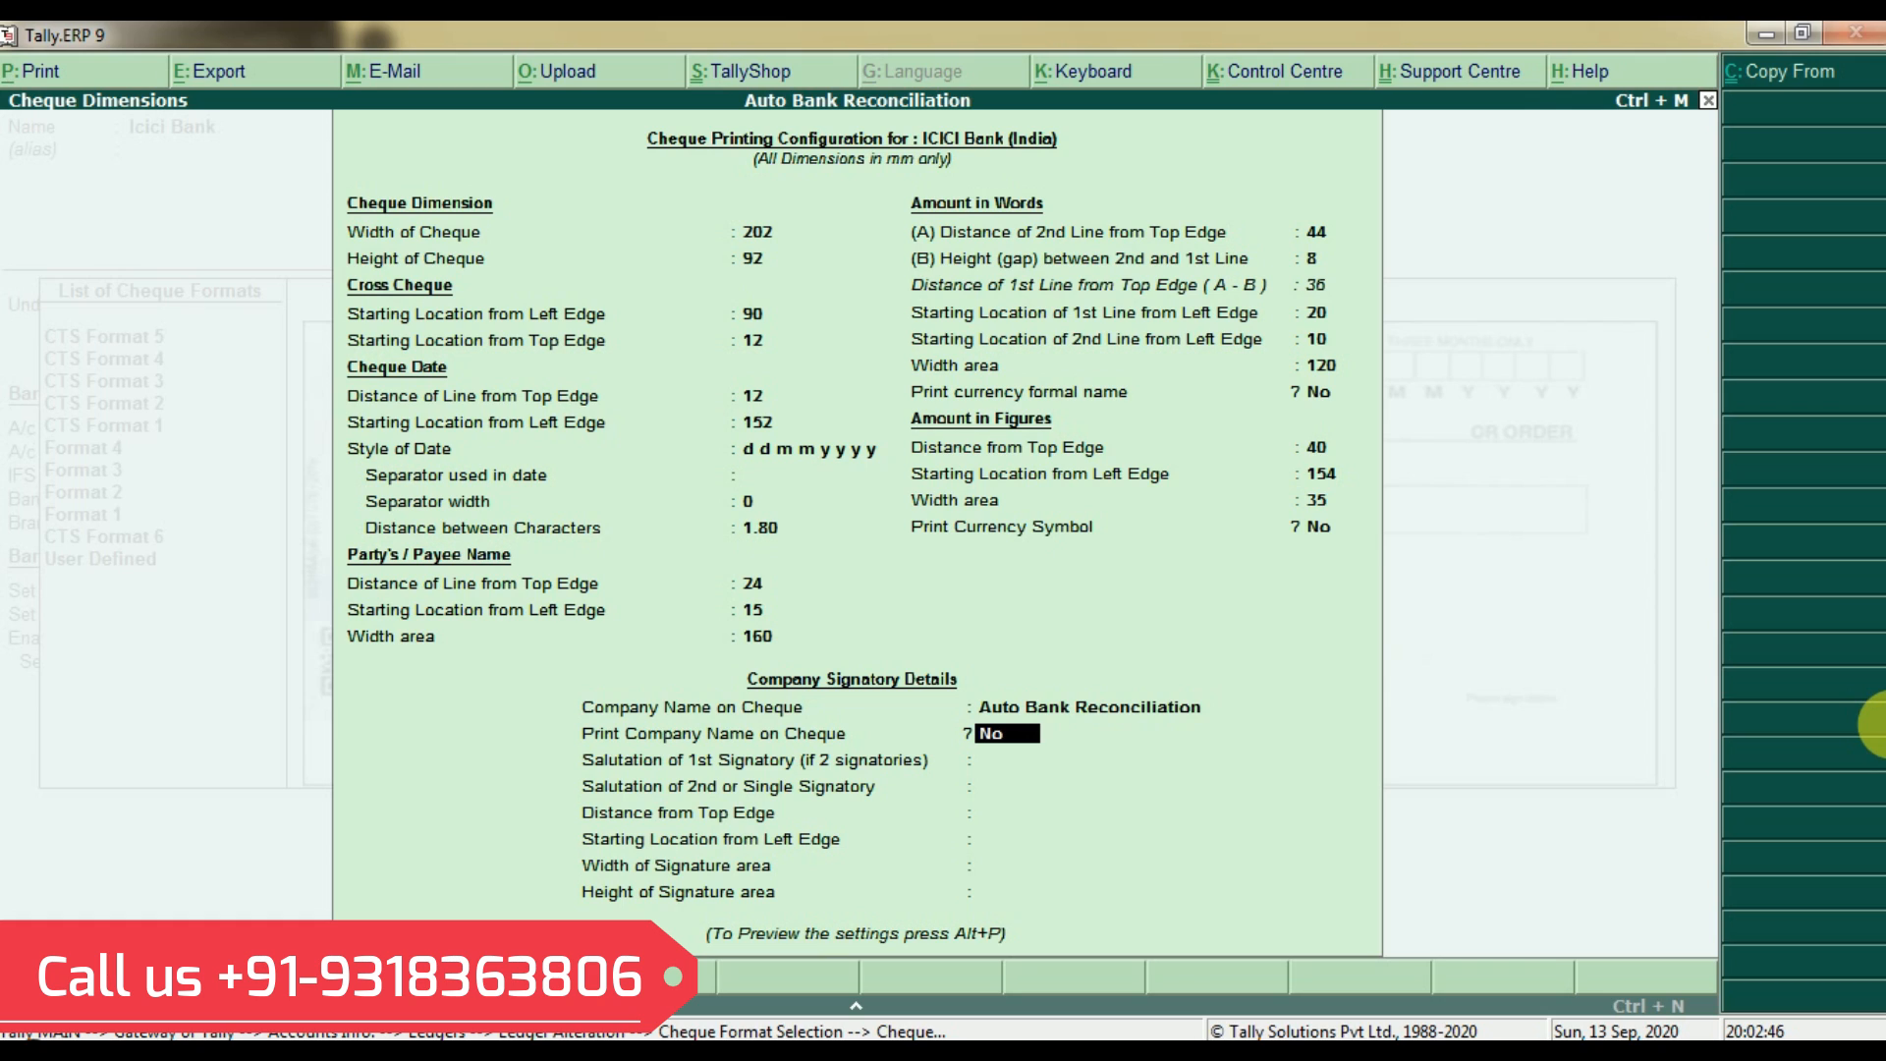
{"action": "key", "text": "Escape"}
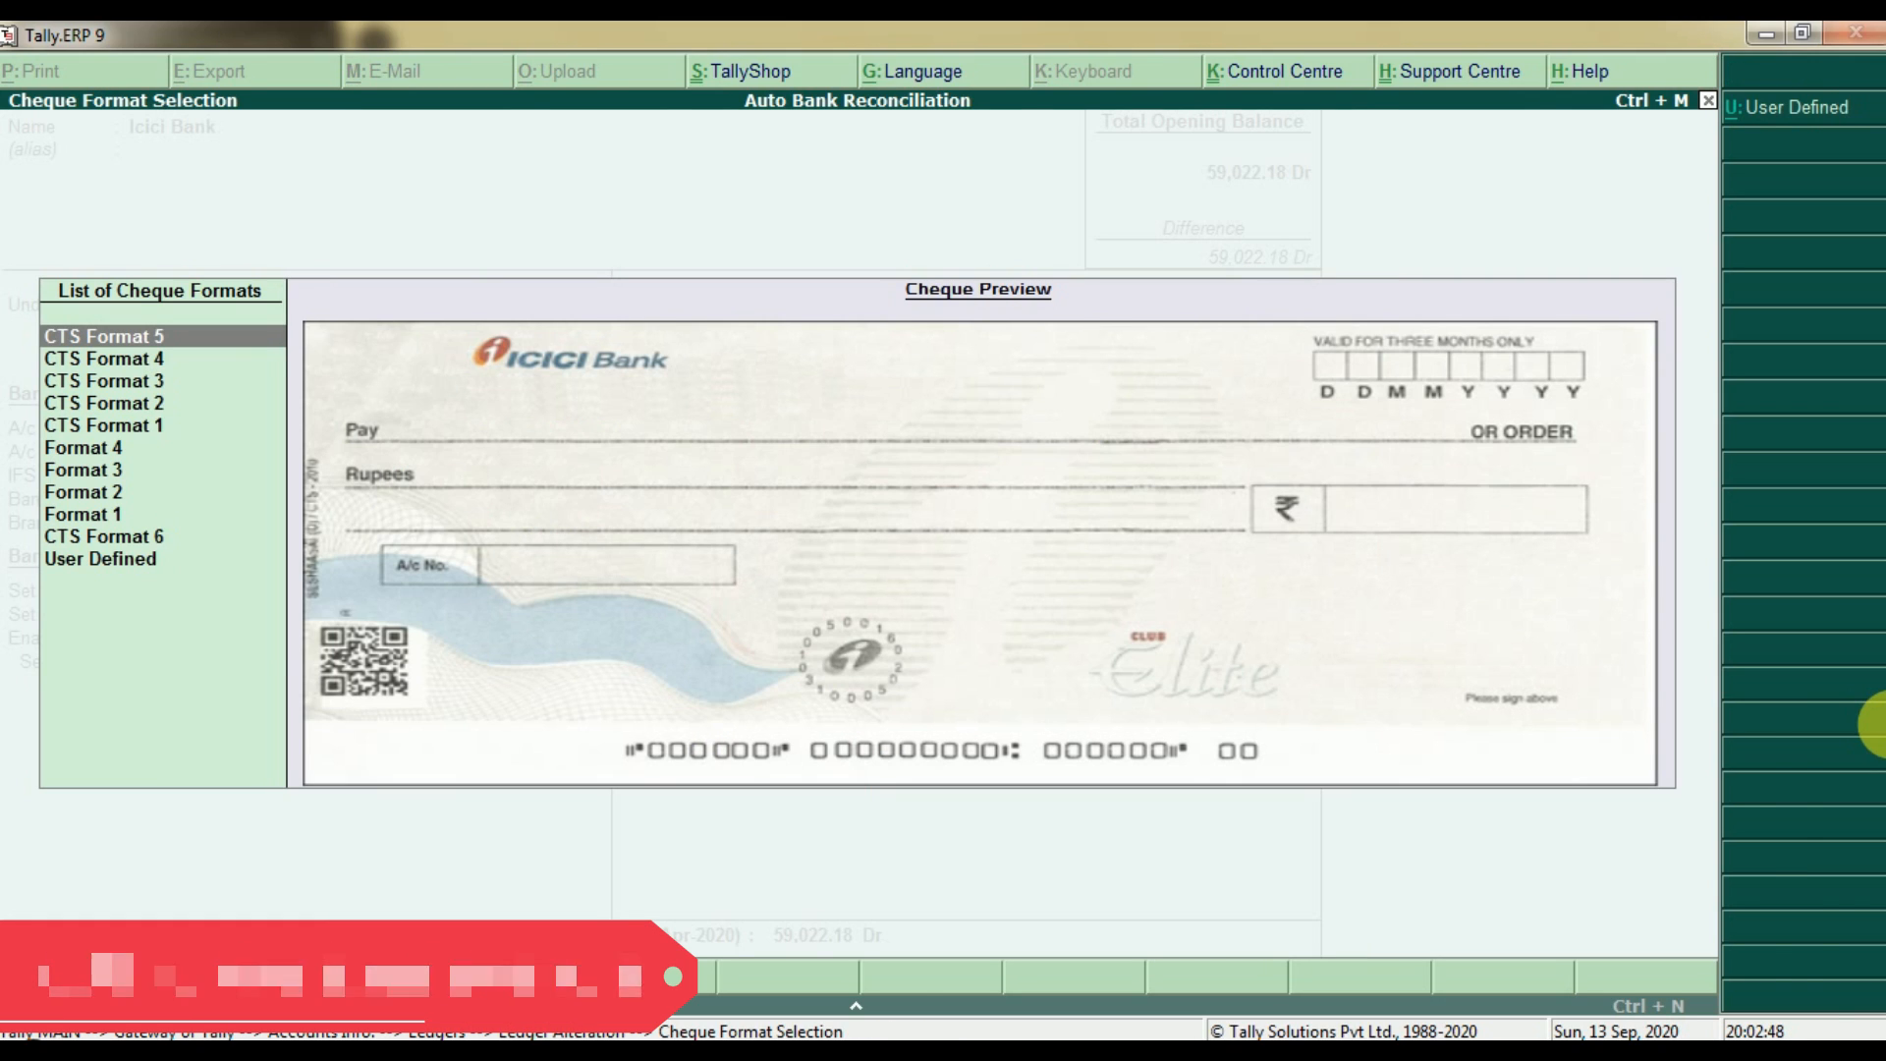
{"action": "key", "text": "Escape"}
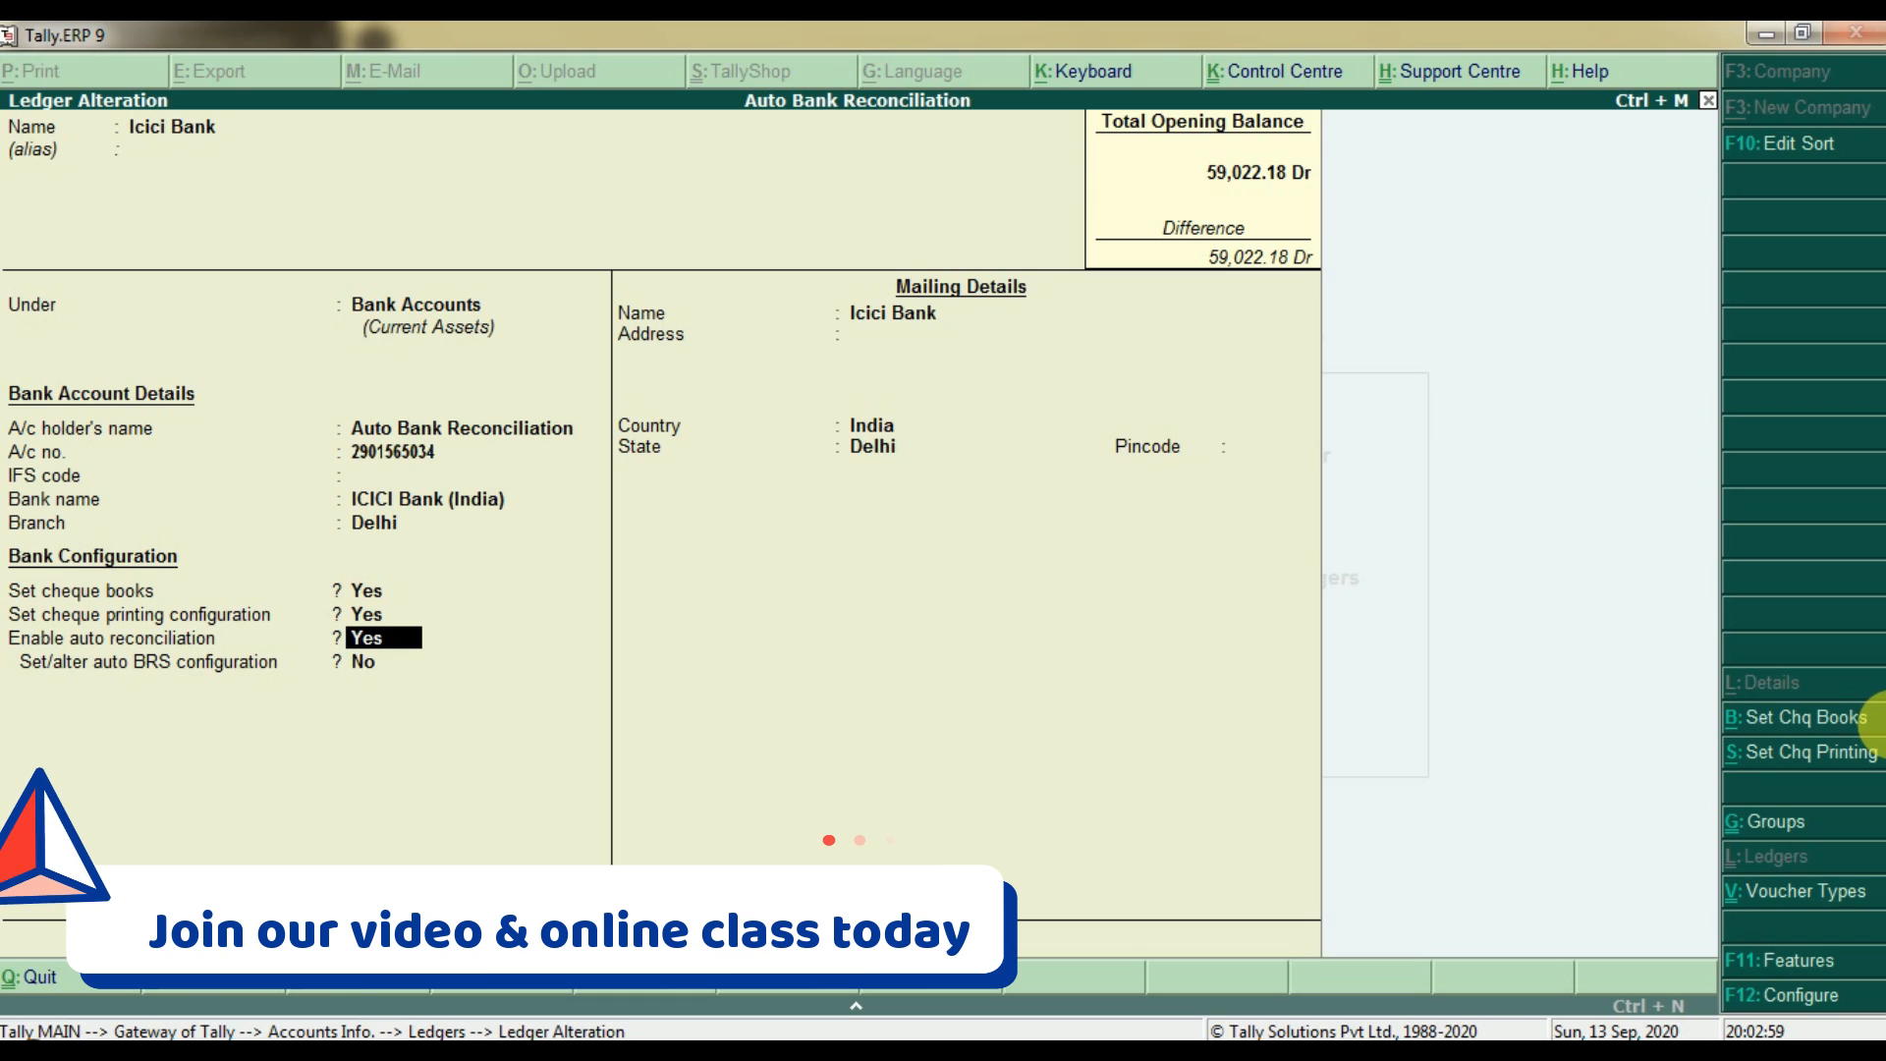
Go back to the cheque books option and view the Icici Bank cheque range table once more
{"action": "key", "text": "Up"}
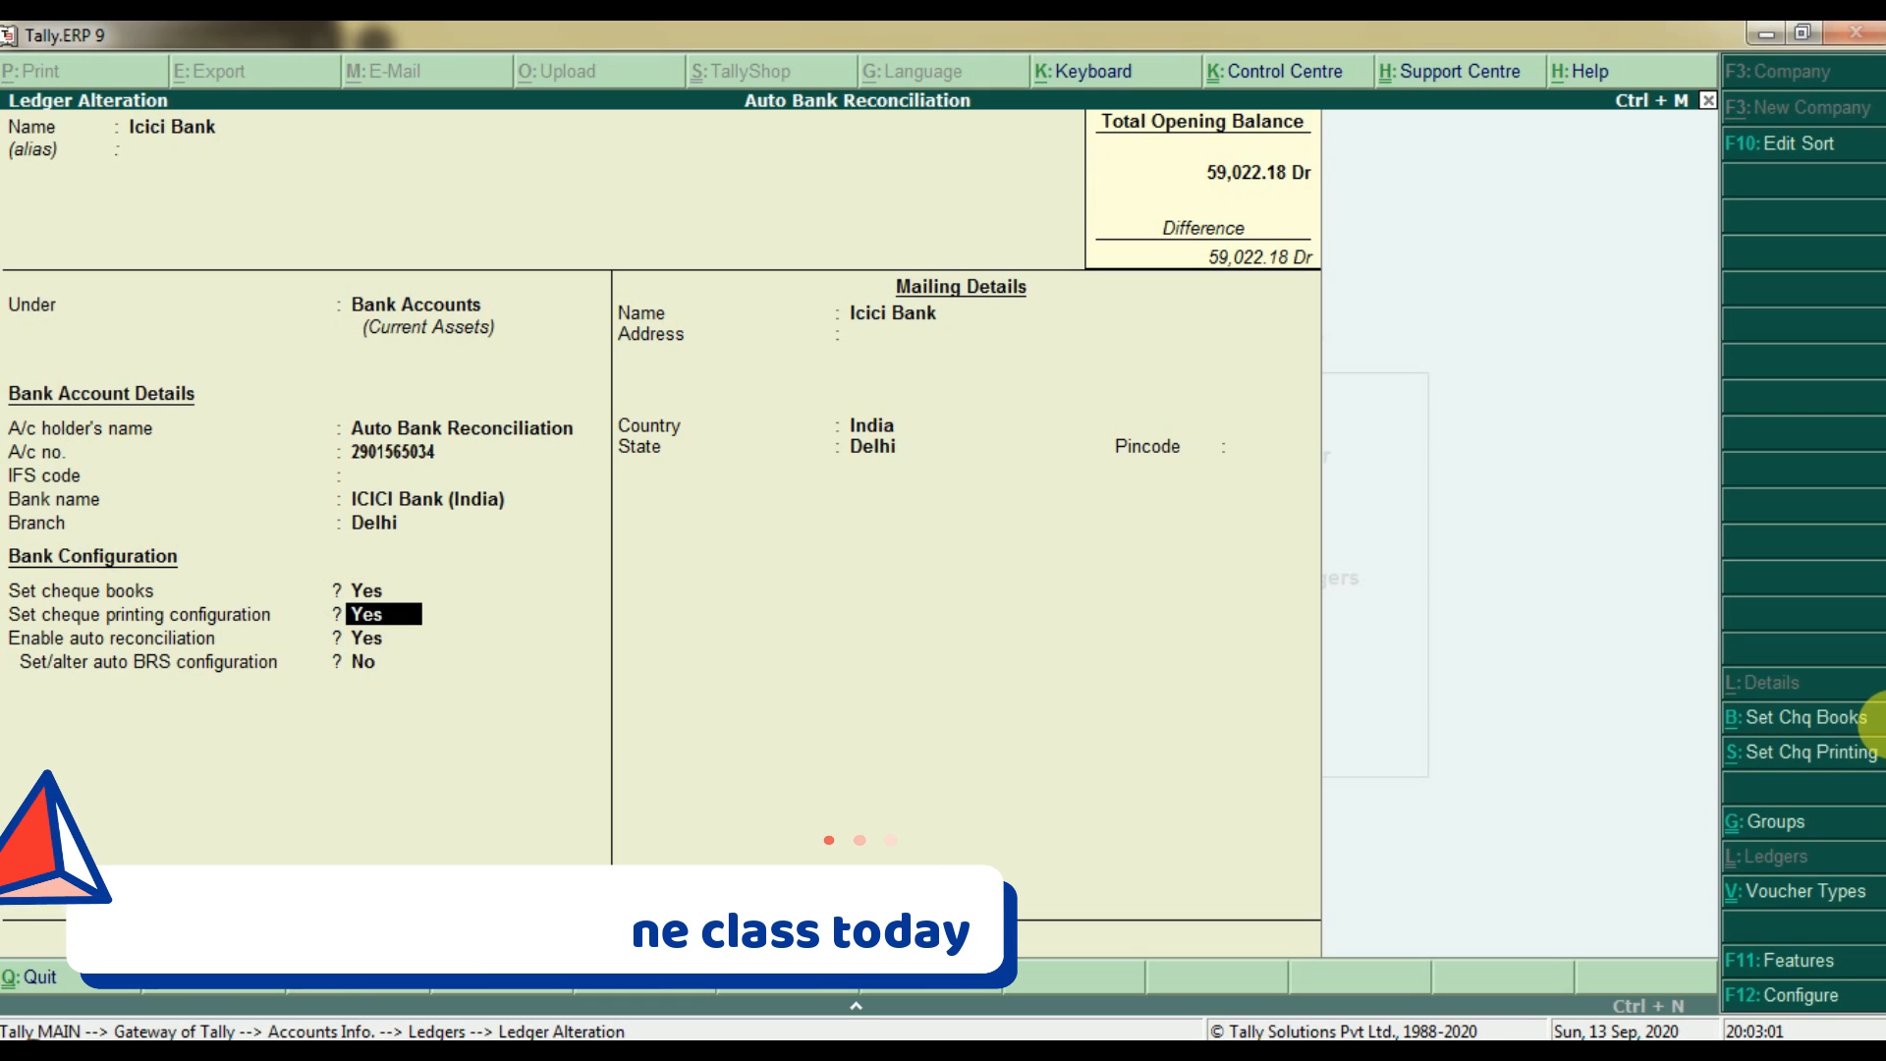
{"action": "key", "text": "Up"}
{"action": "key", "text": "Return"}
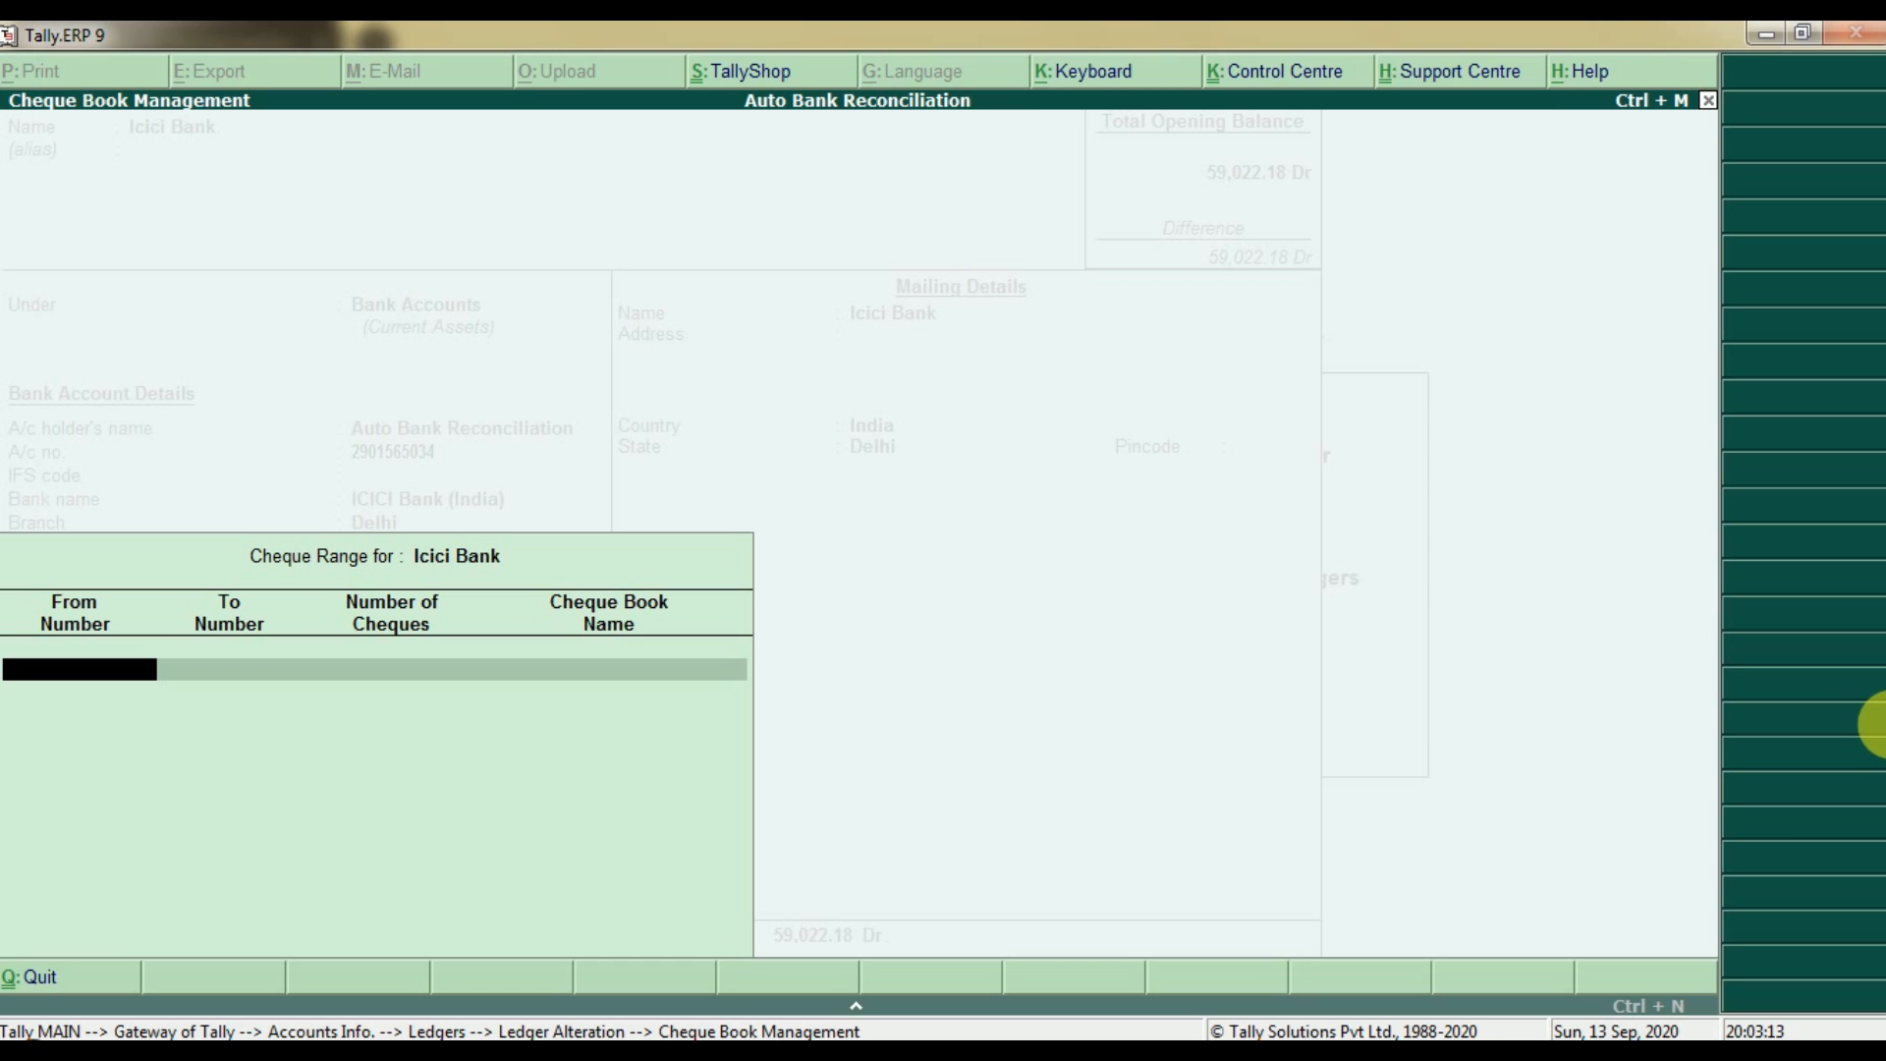
{"action": "key", "text": "Return"}
View the sample cheque print settings for CTS Format 5 and return to the ledger without printing
{"action": "key", "text": "Return"}
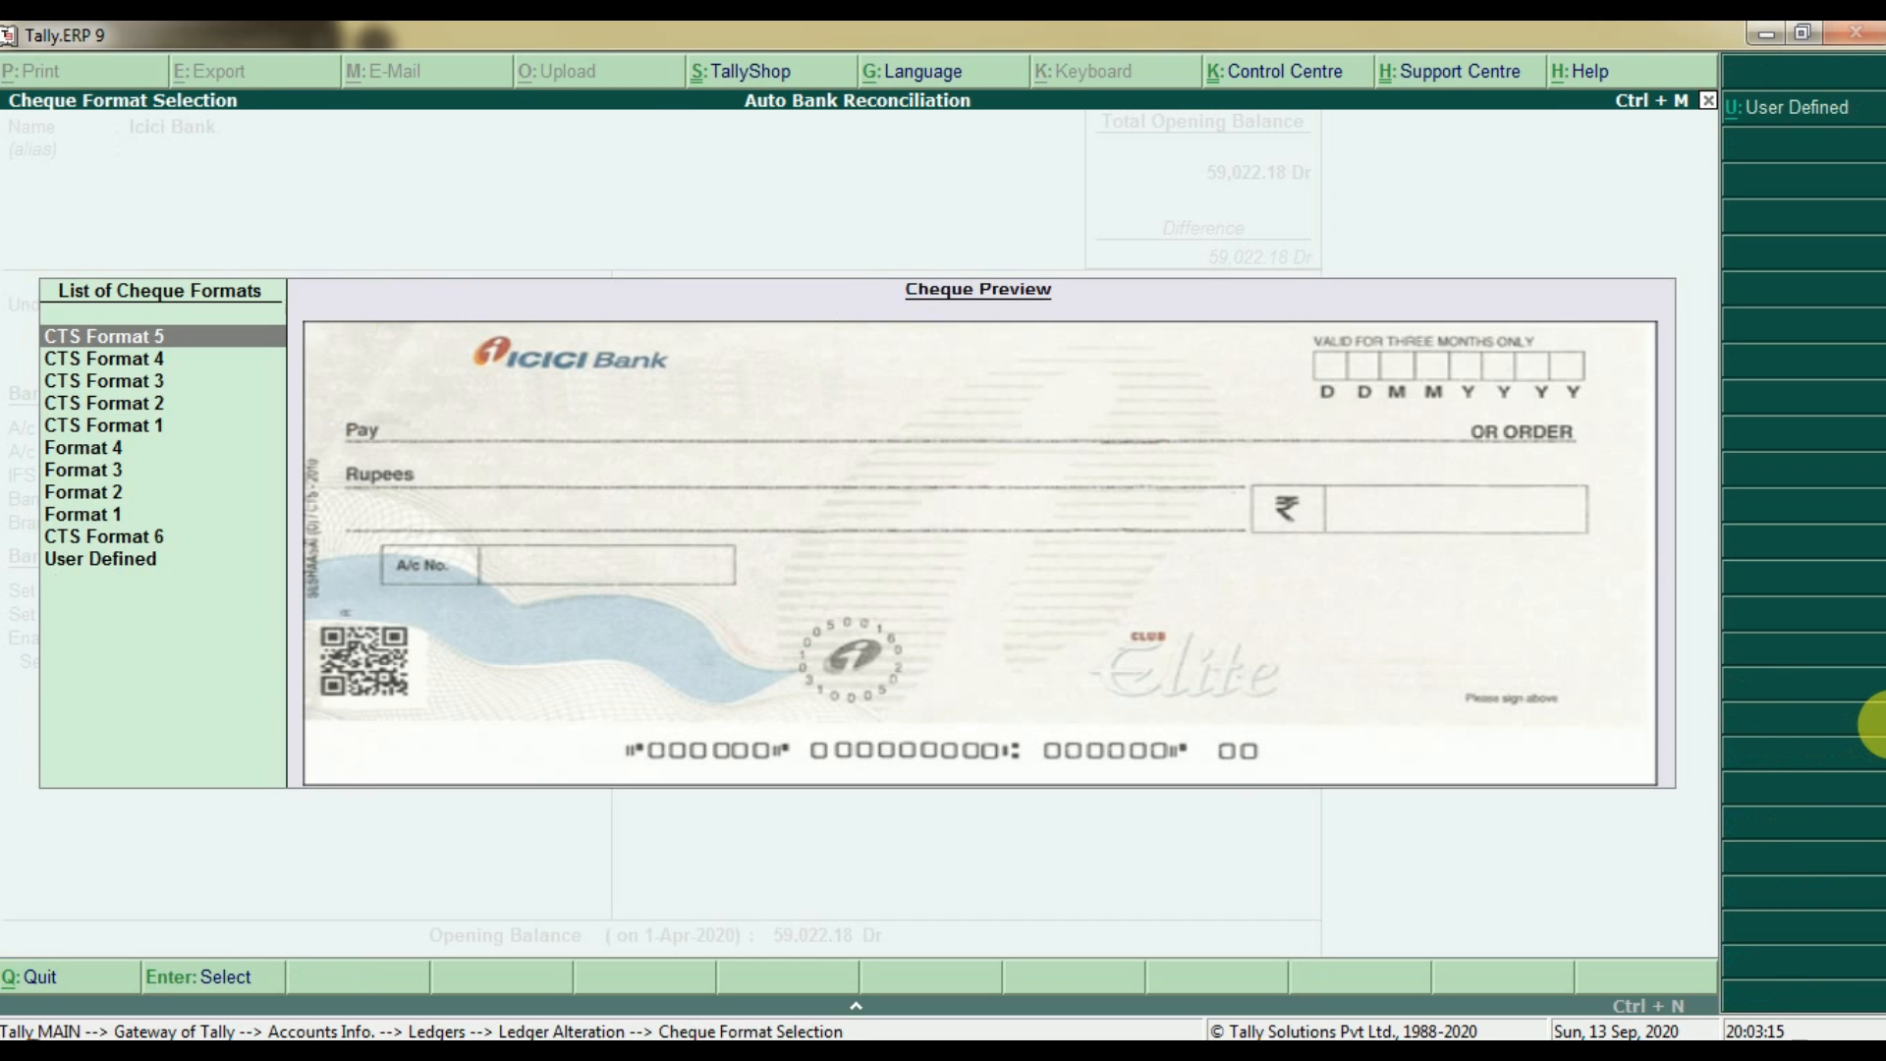
{"action": "key", "text": "Return"}
{"action": "key", "text": "alt+p"}
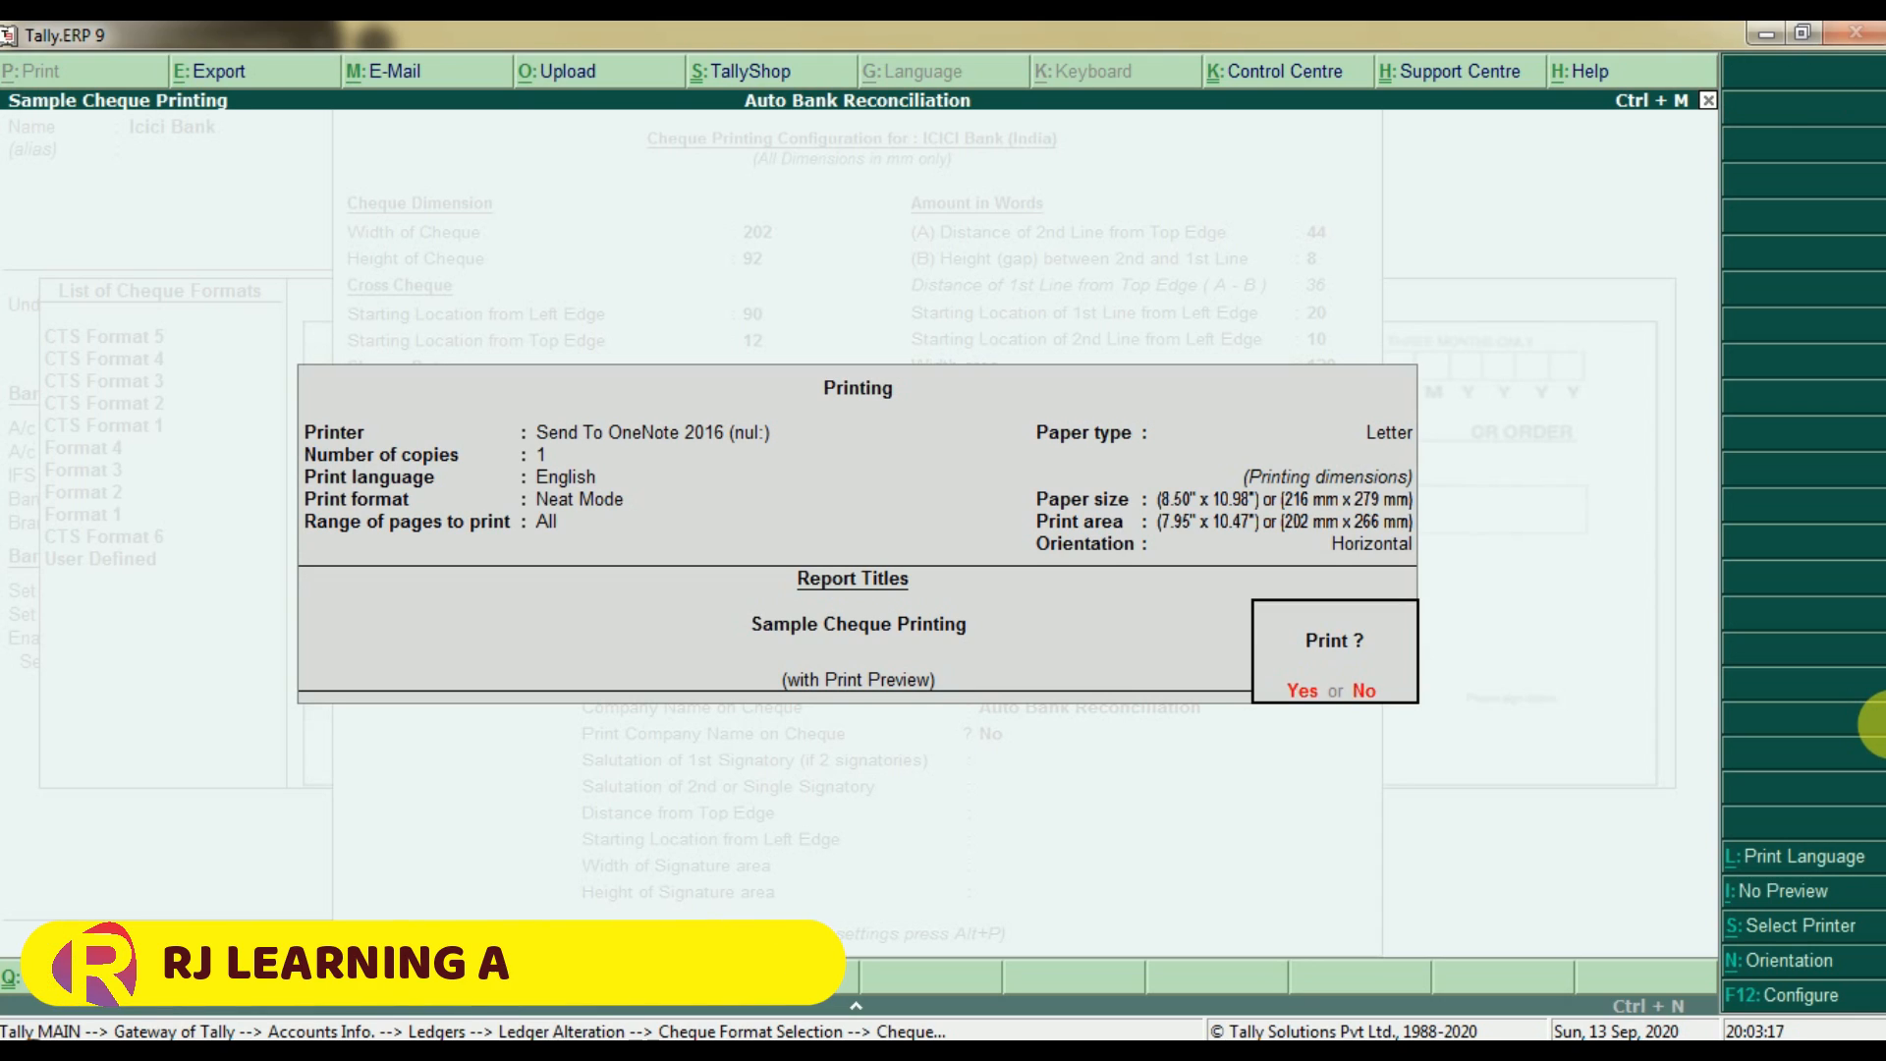
{"action": "key", "text": "Escape"}
{"action": "key", "text": "Escape"}
{"action": "key", "text": "Return"}
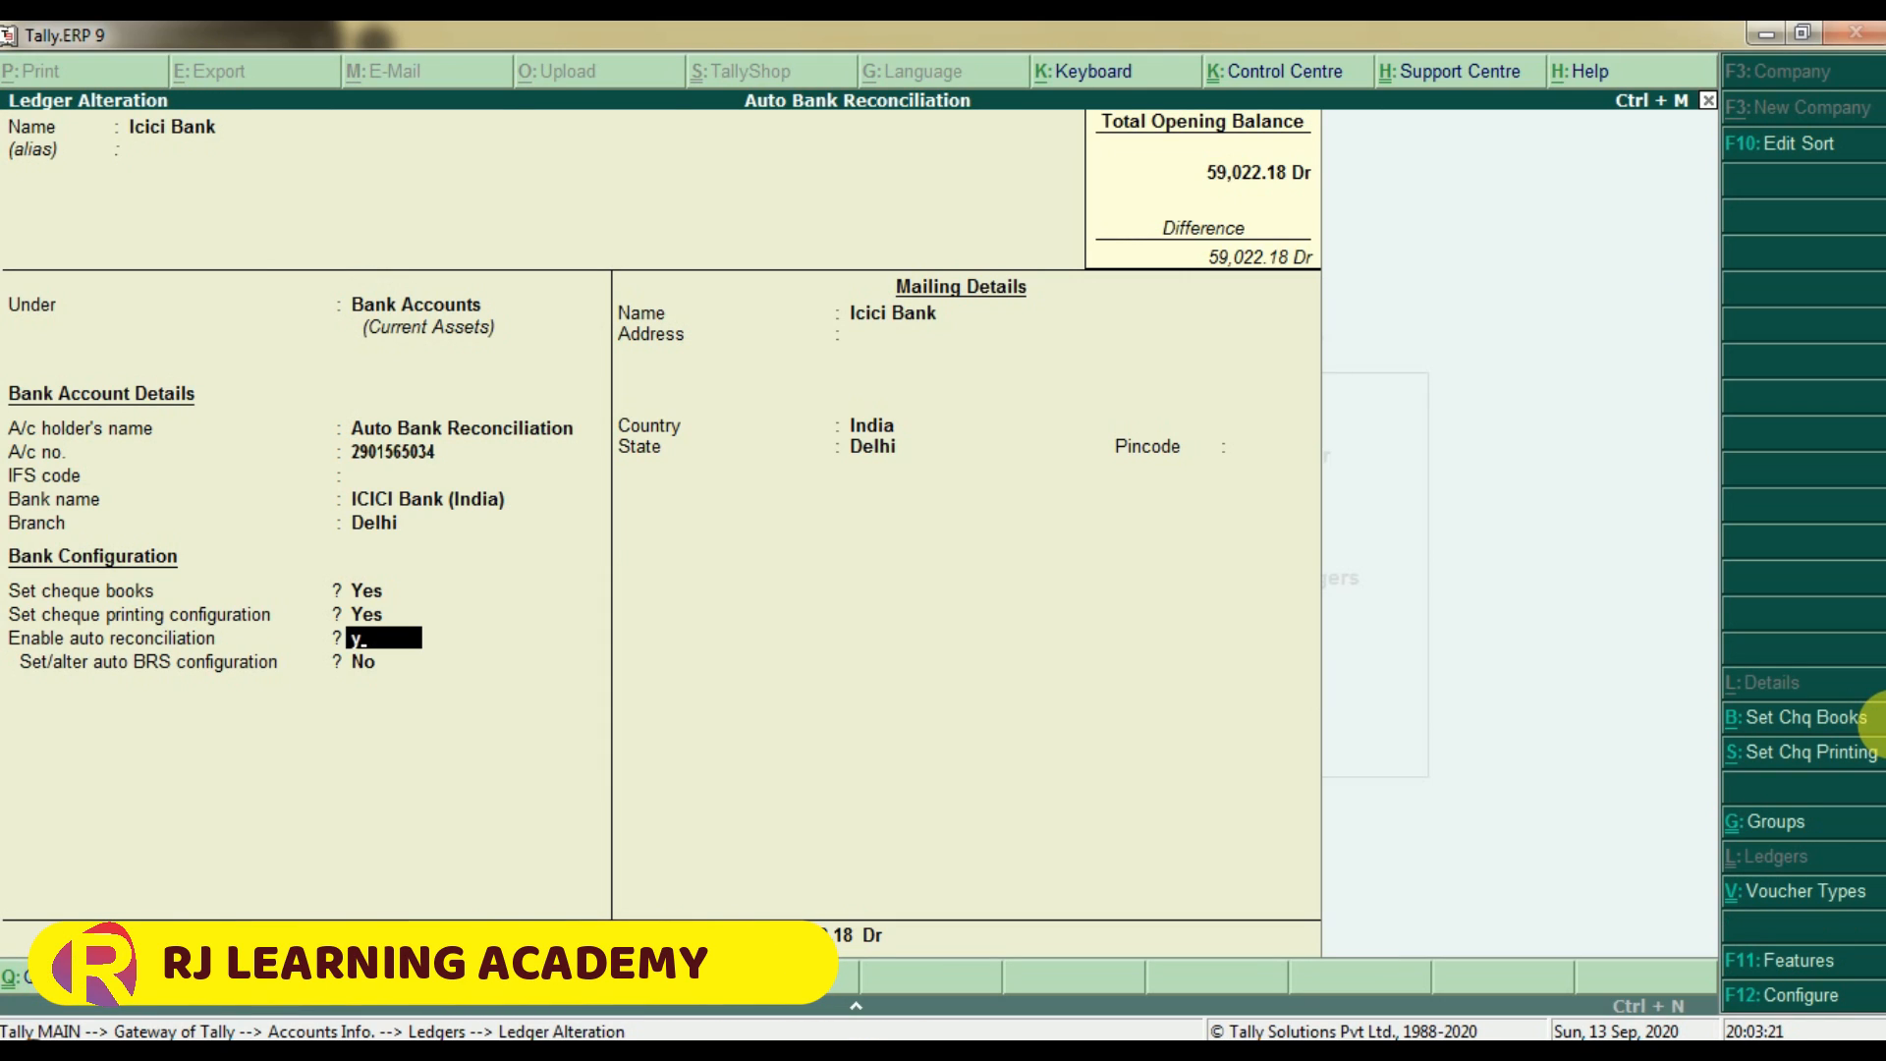
Set Enable auto reconciliation to Yes and save the Icici Bank ledger, returning to the Gateway of Tally
{"action": "type", "text": "y"}
{"action": "key", "text": "Return"}
{"action": "key", "text": "Return"}
{"action": "key", "text": "Return"}
{"action": "key", "text": "Return"}
{"action": "key", "text": "Return"}
{"action": "key", "text": "Return"}
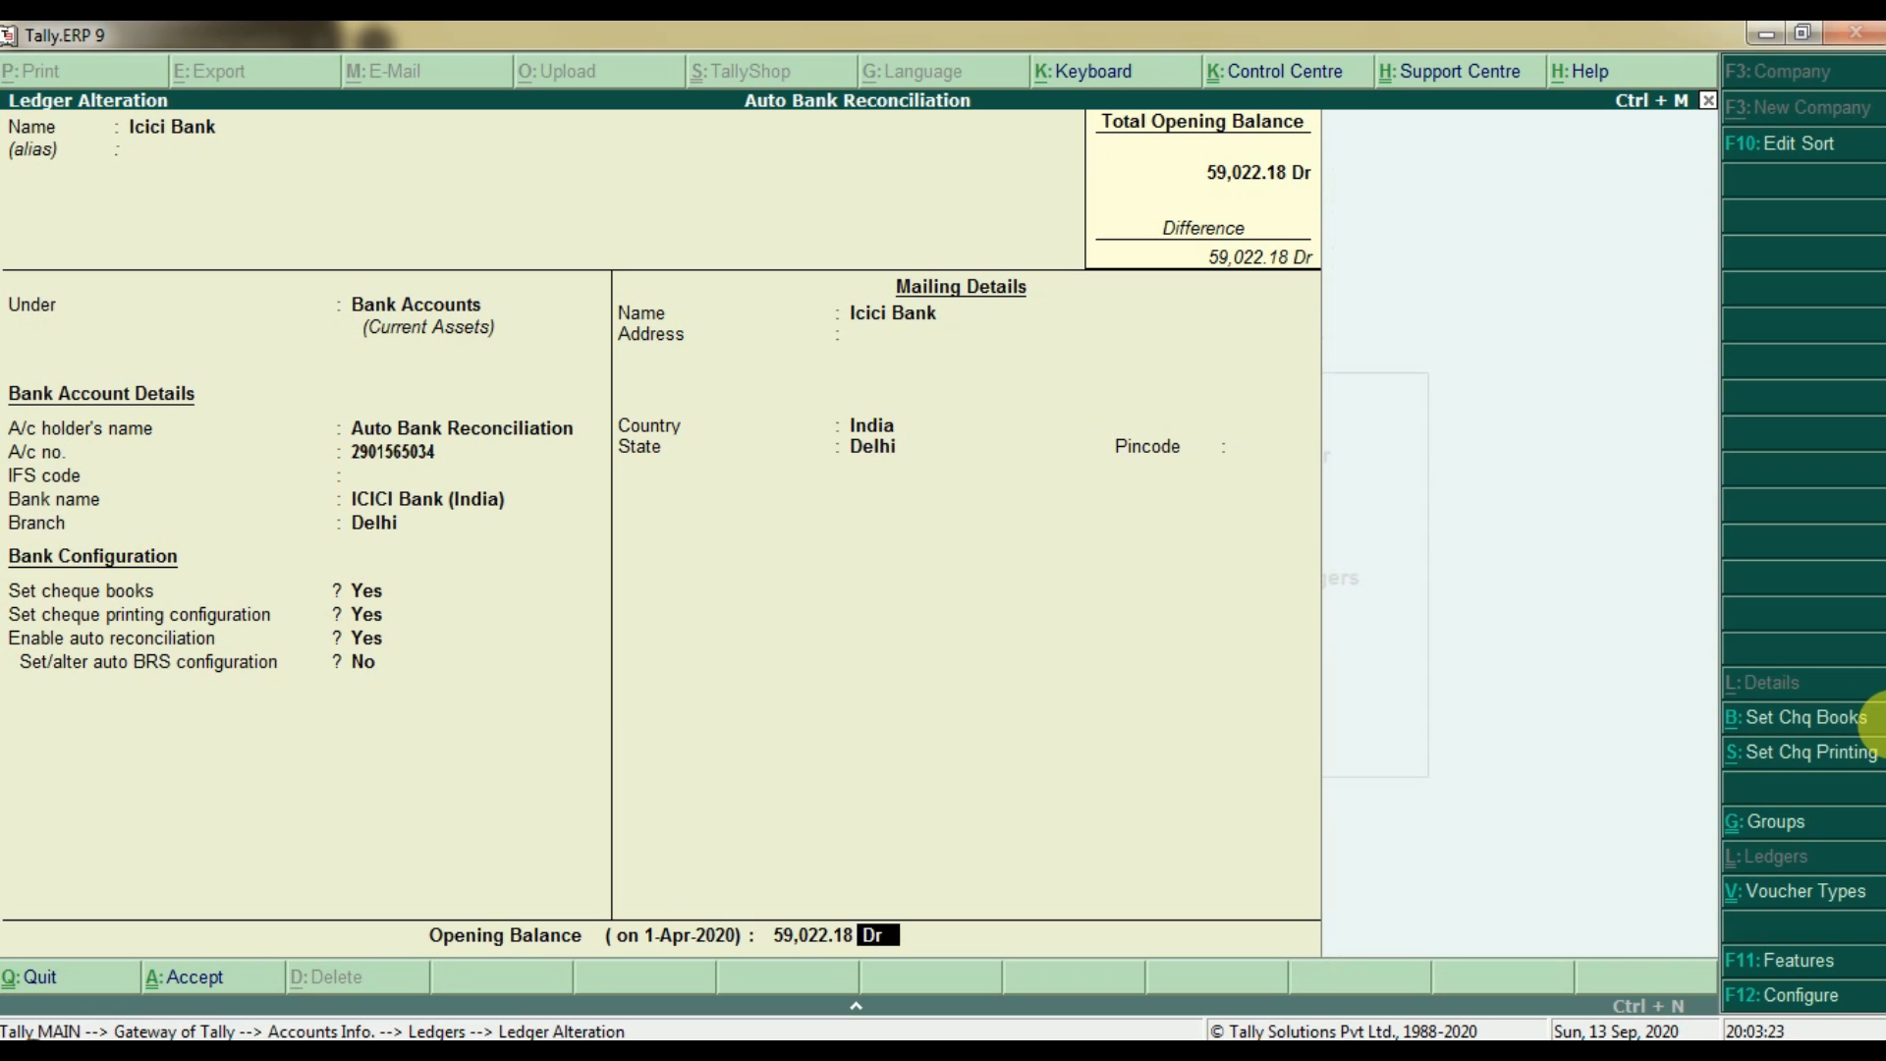
{"action": "key", "text": "Return"}
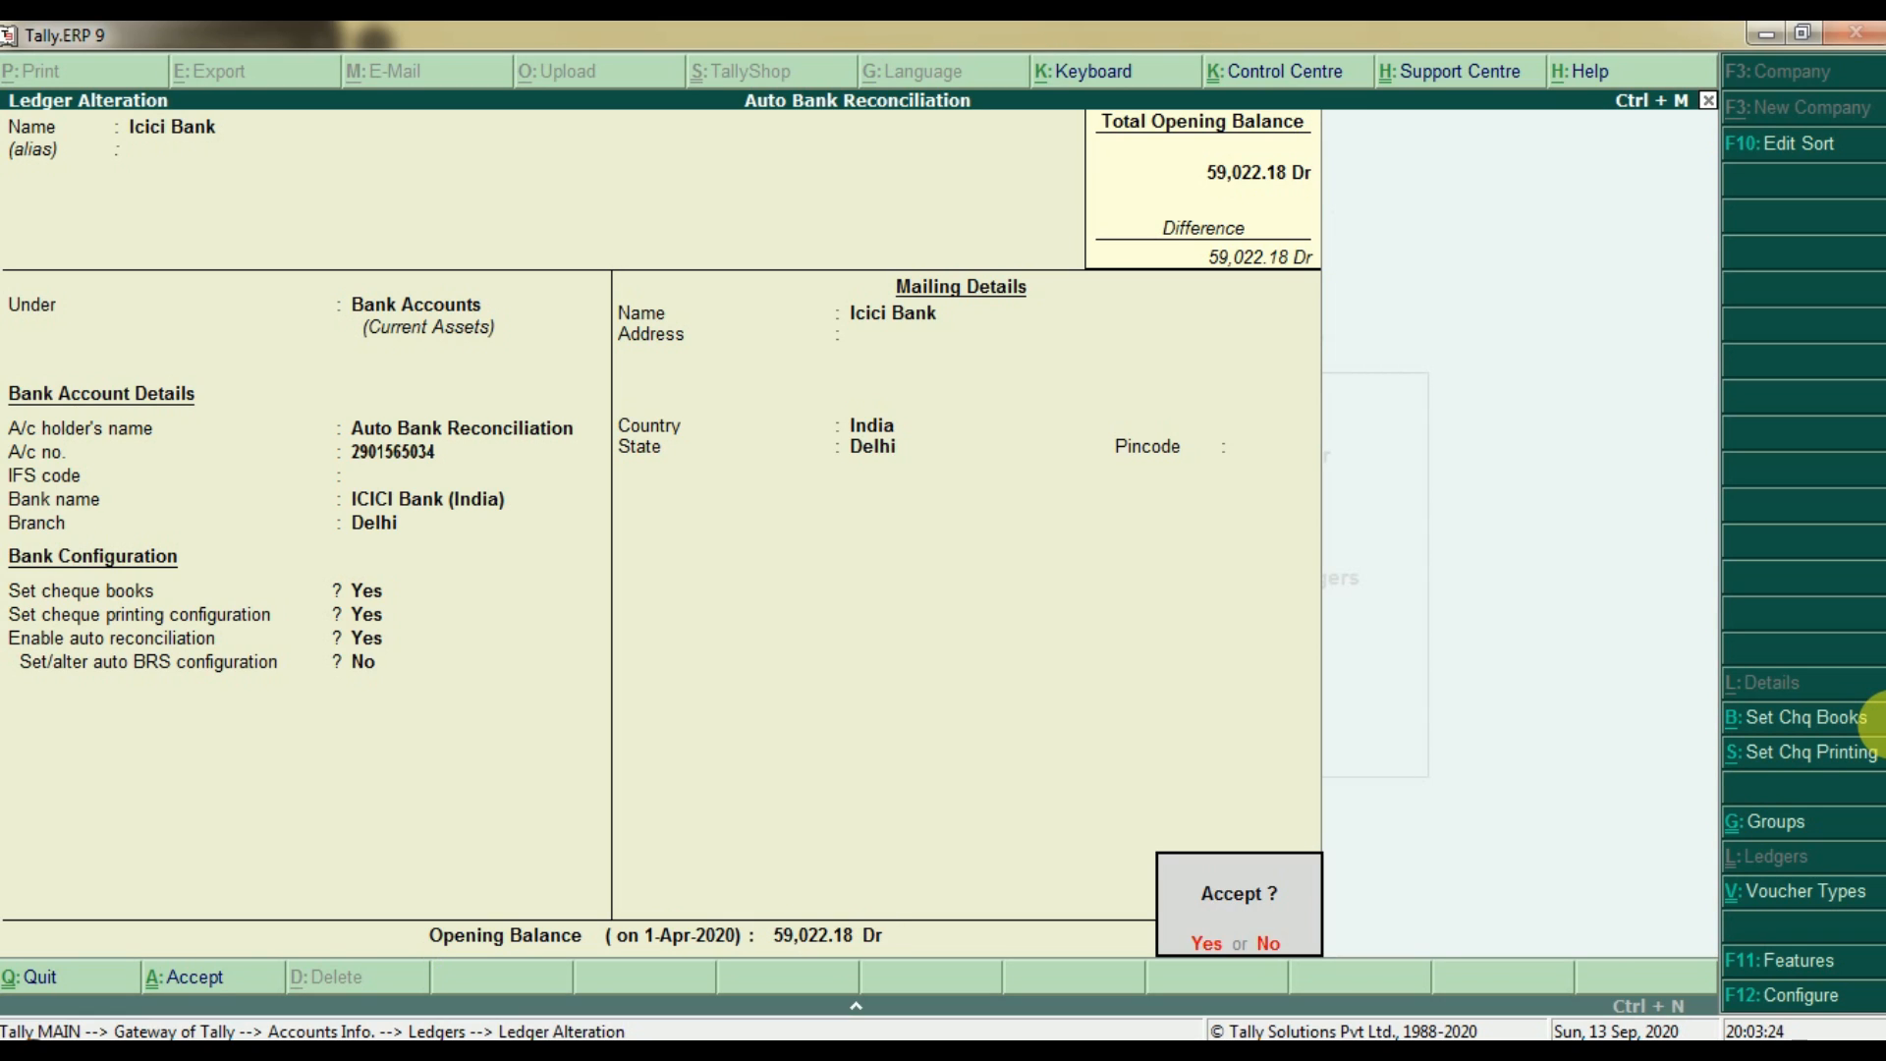
{"action": "key", "text": "Return"}
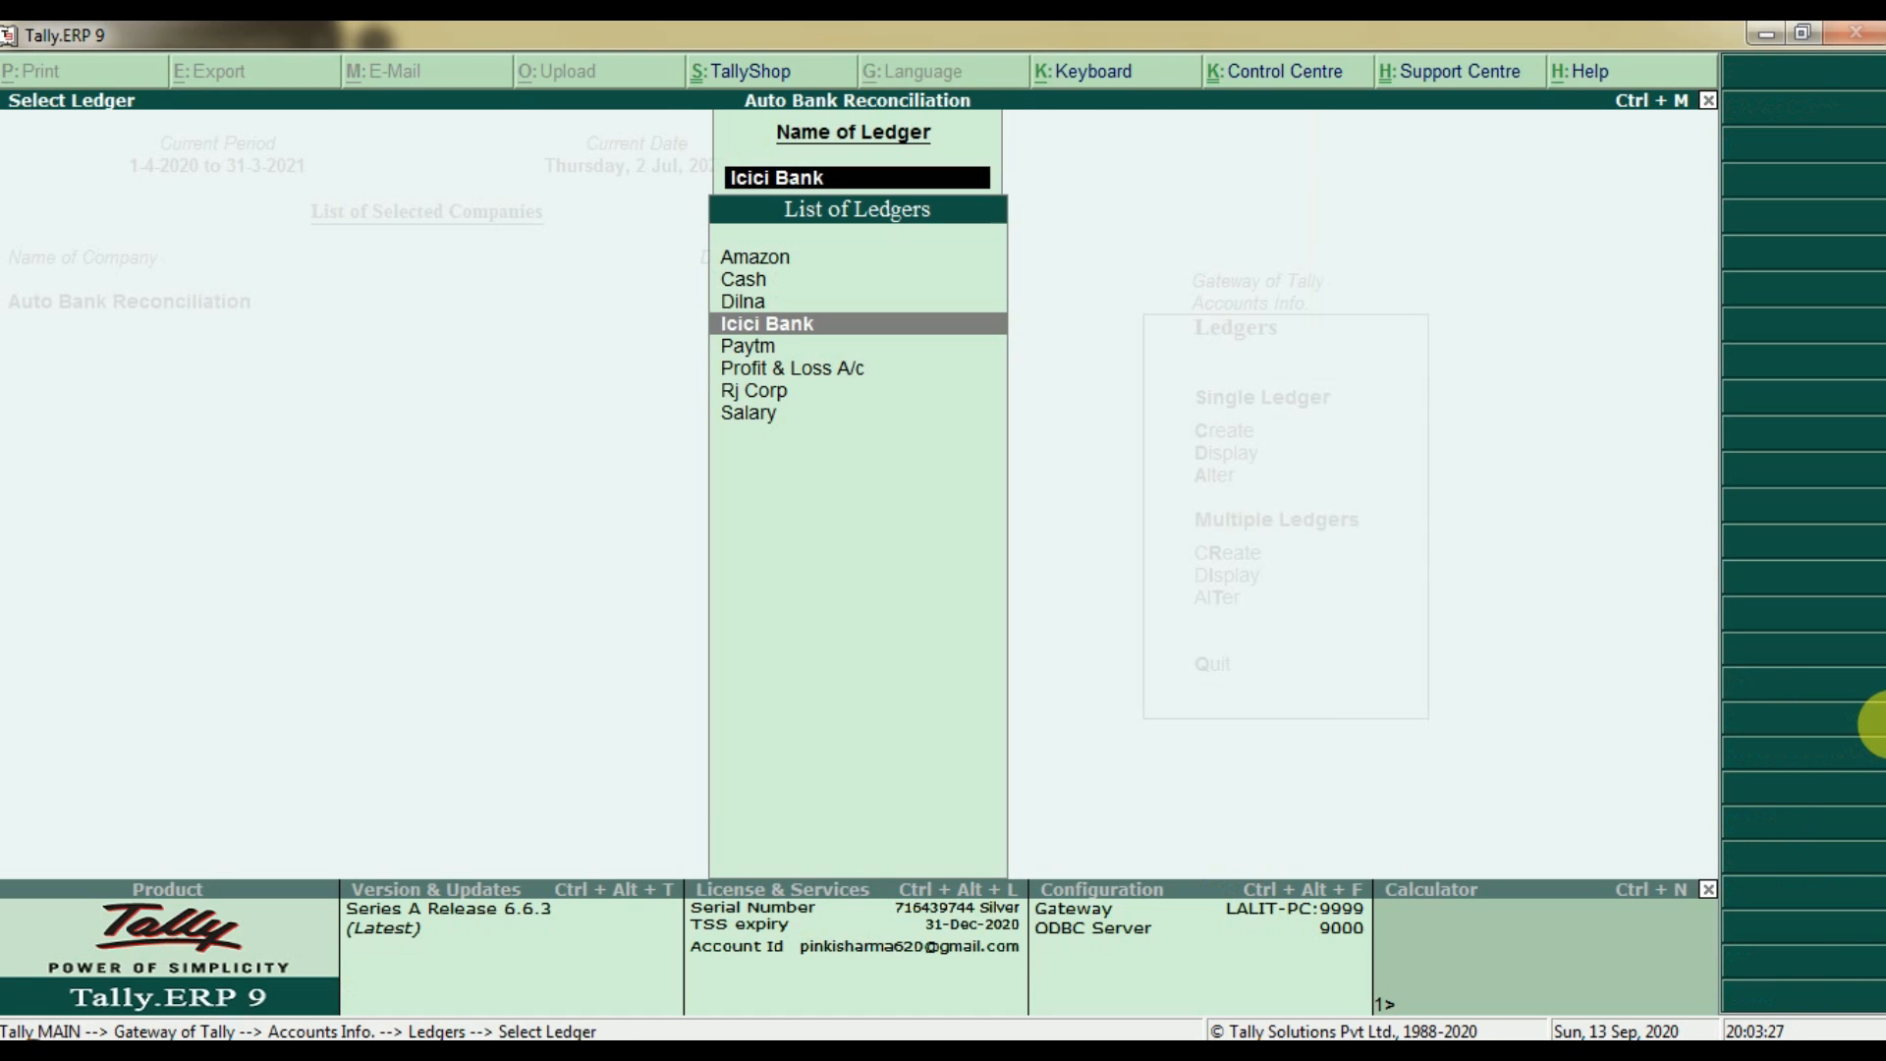
{"action": "key", "text": "Escape"}
{"action": "key", "text": "Escape"}
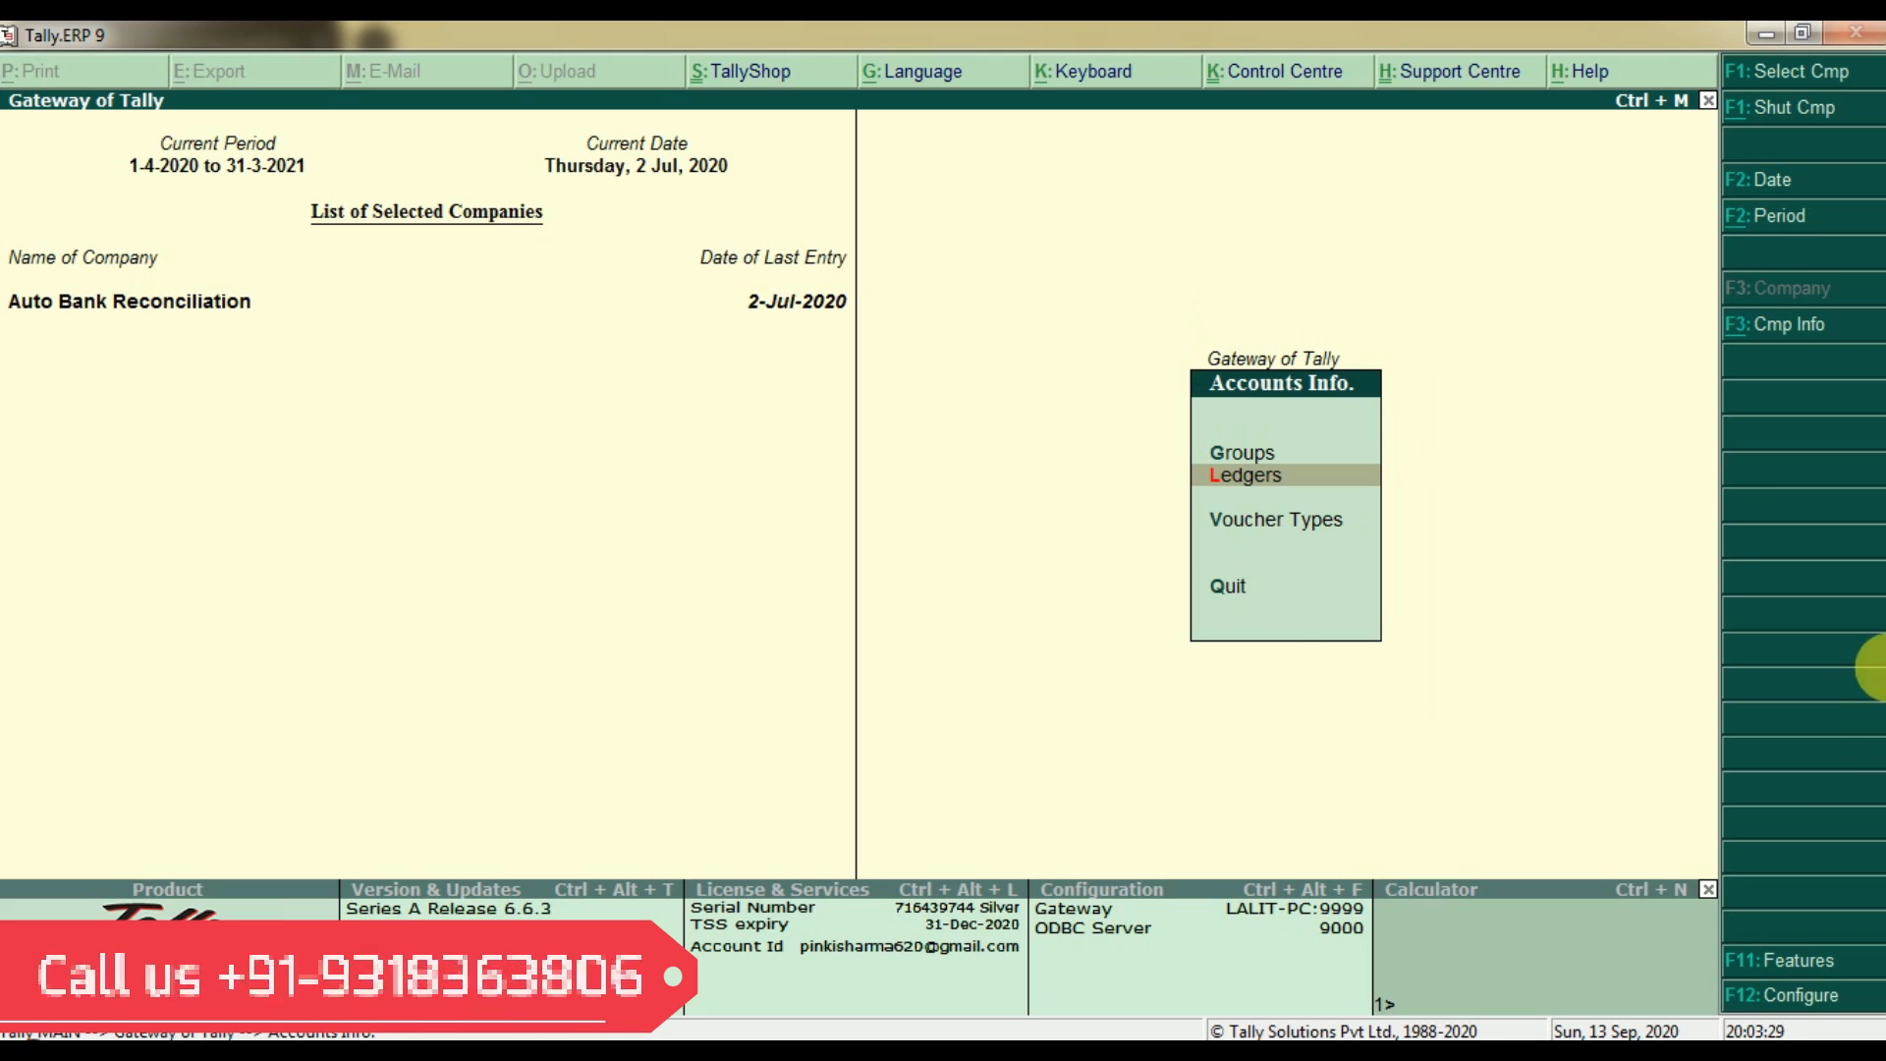
{"action": "key", "text": "Escape"}
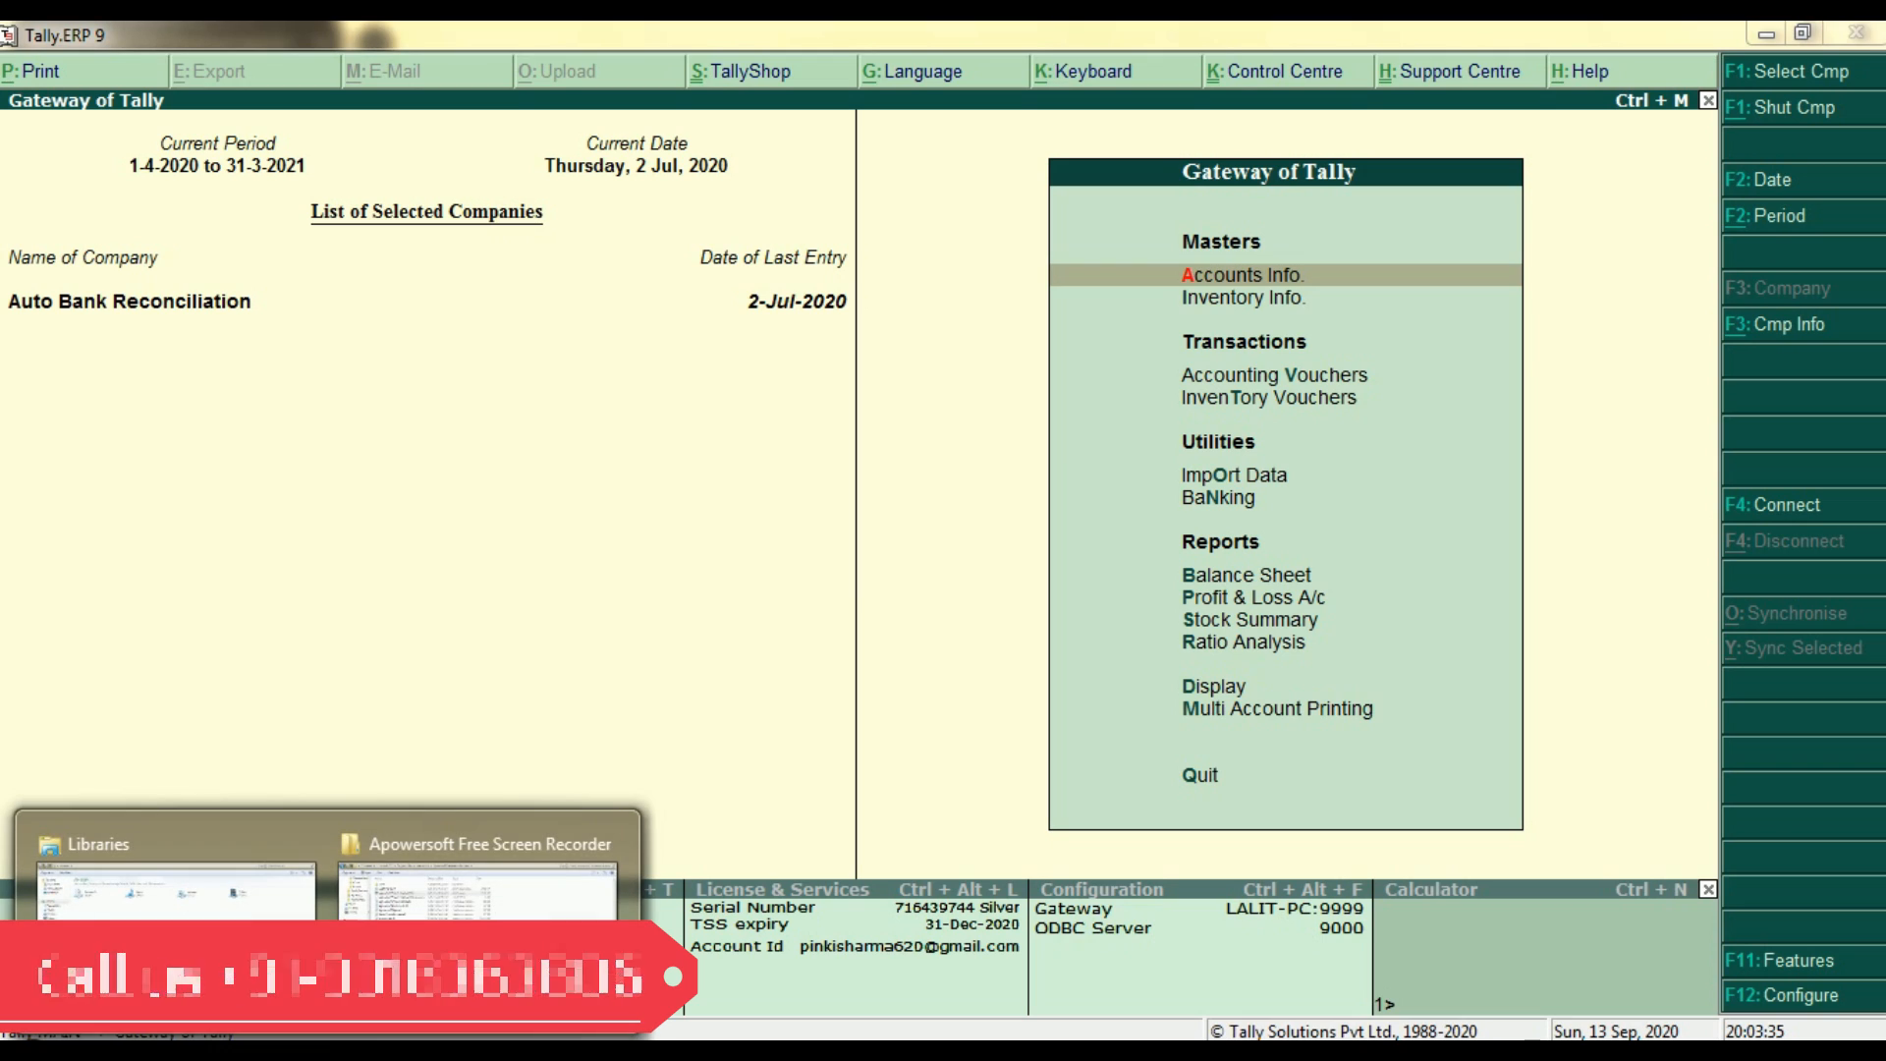
Switch to the Windows Explorer window and open the Program Files folder on Local Disk (C:)
{"action": "left_click", "coordinate": [499, 894]}
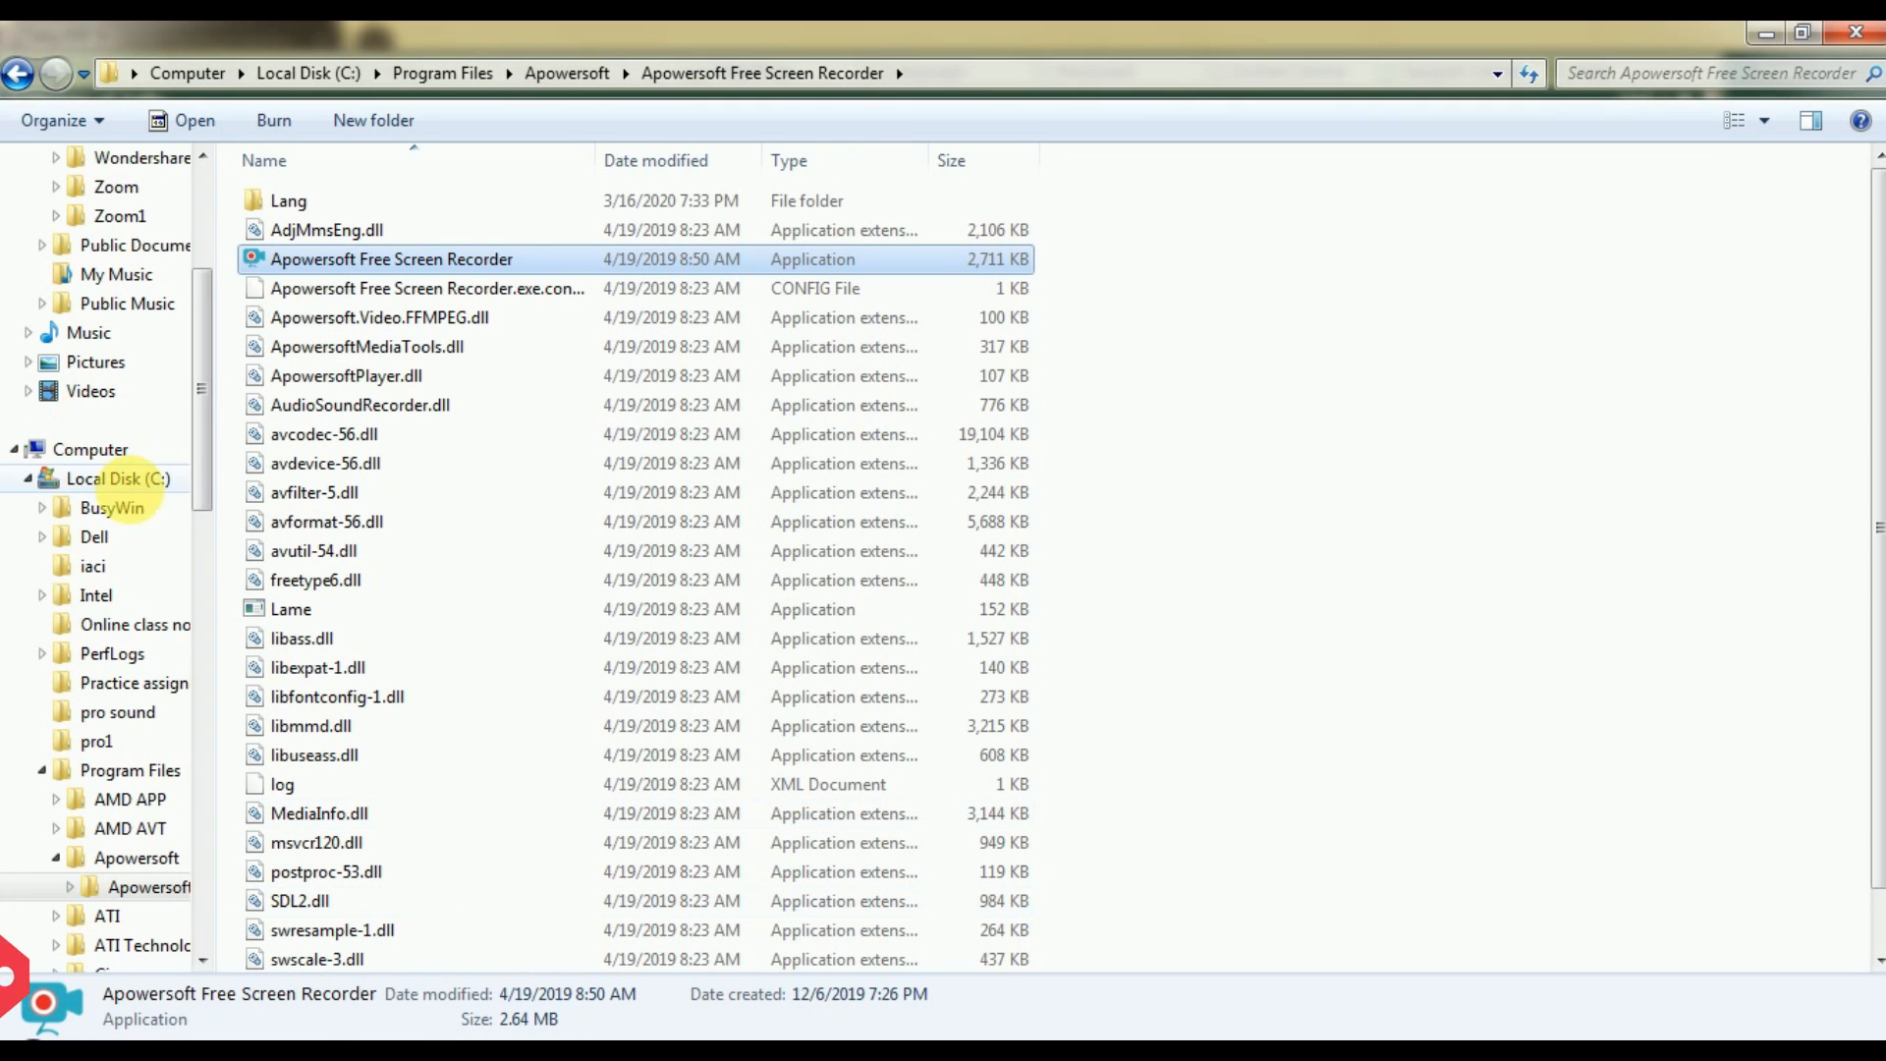
{"action": "left_click", "coordinate": [147, 478]}
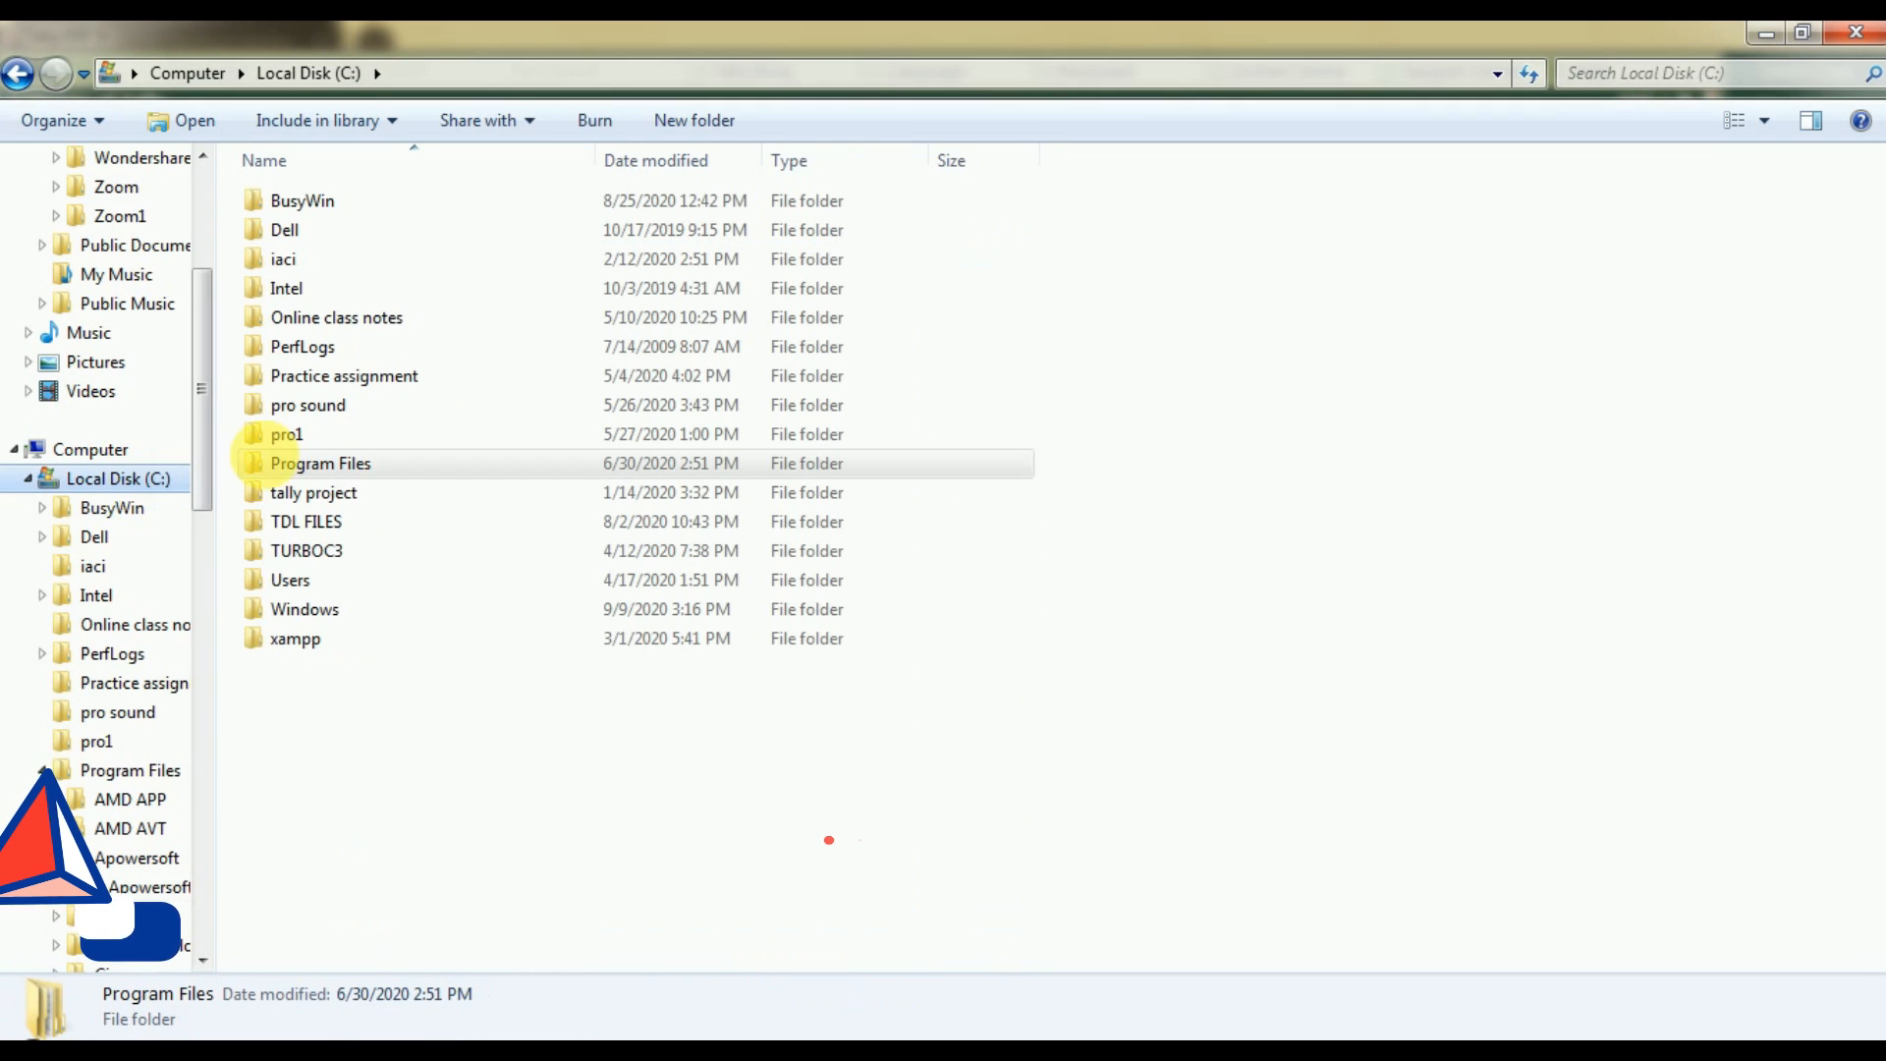
{"action": "left_click", "coordinate": [314, 466]}
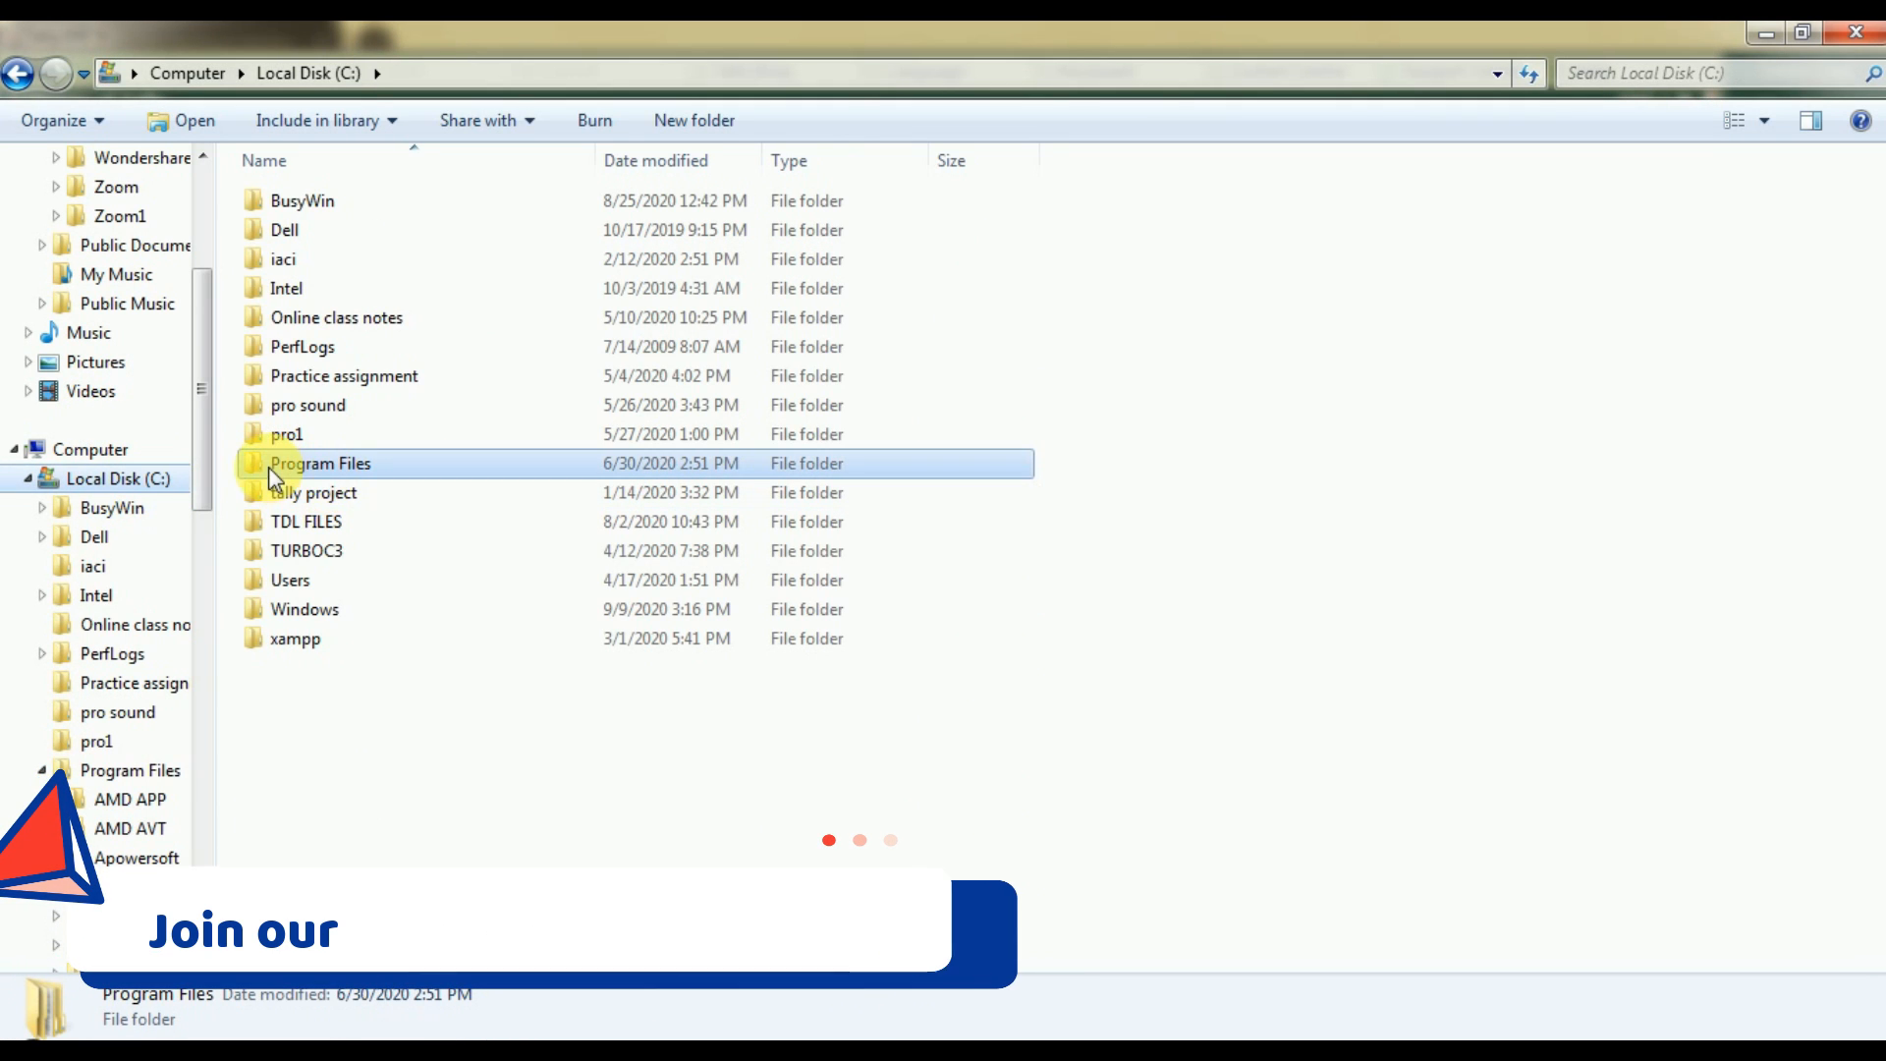
{"action": "left_click", "coordinate": [346, 476]}
{"action": "double_click", "coordinate": [344, 467]}
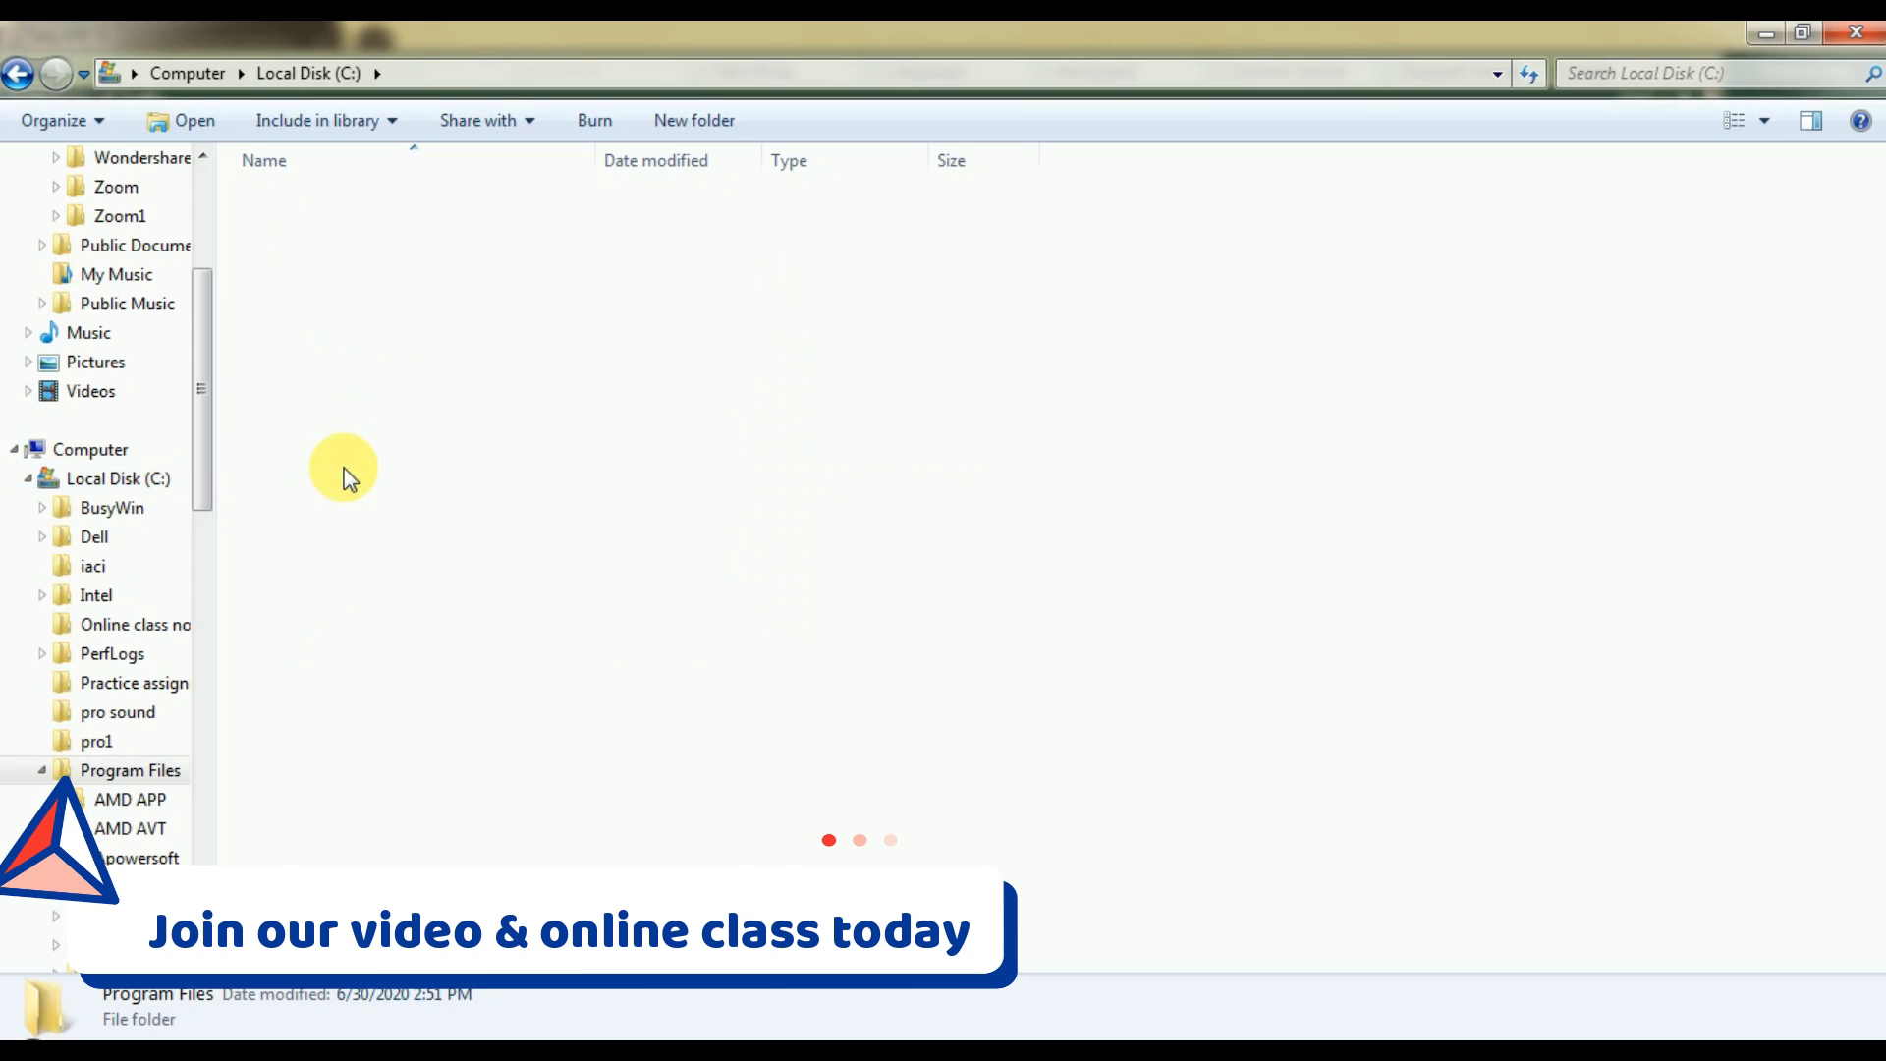
Open the Tally.ERP9 folder inside the Tally folder of Program Files
{"action": "left_click", "coordinate": [327, 668]}
{"action": "scroll", "coordinate": [334, 667], "scroll_direction": "down", "scroll_amount": 5}
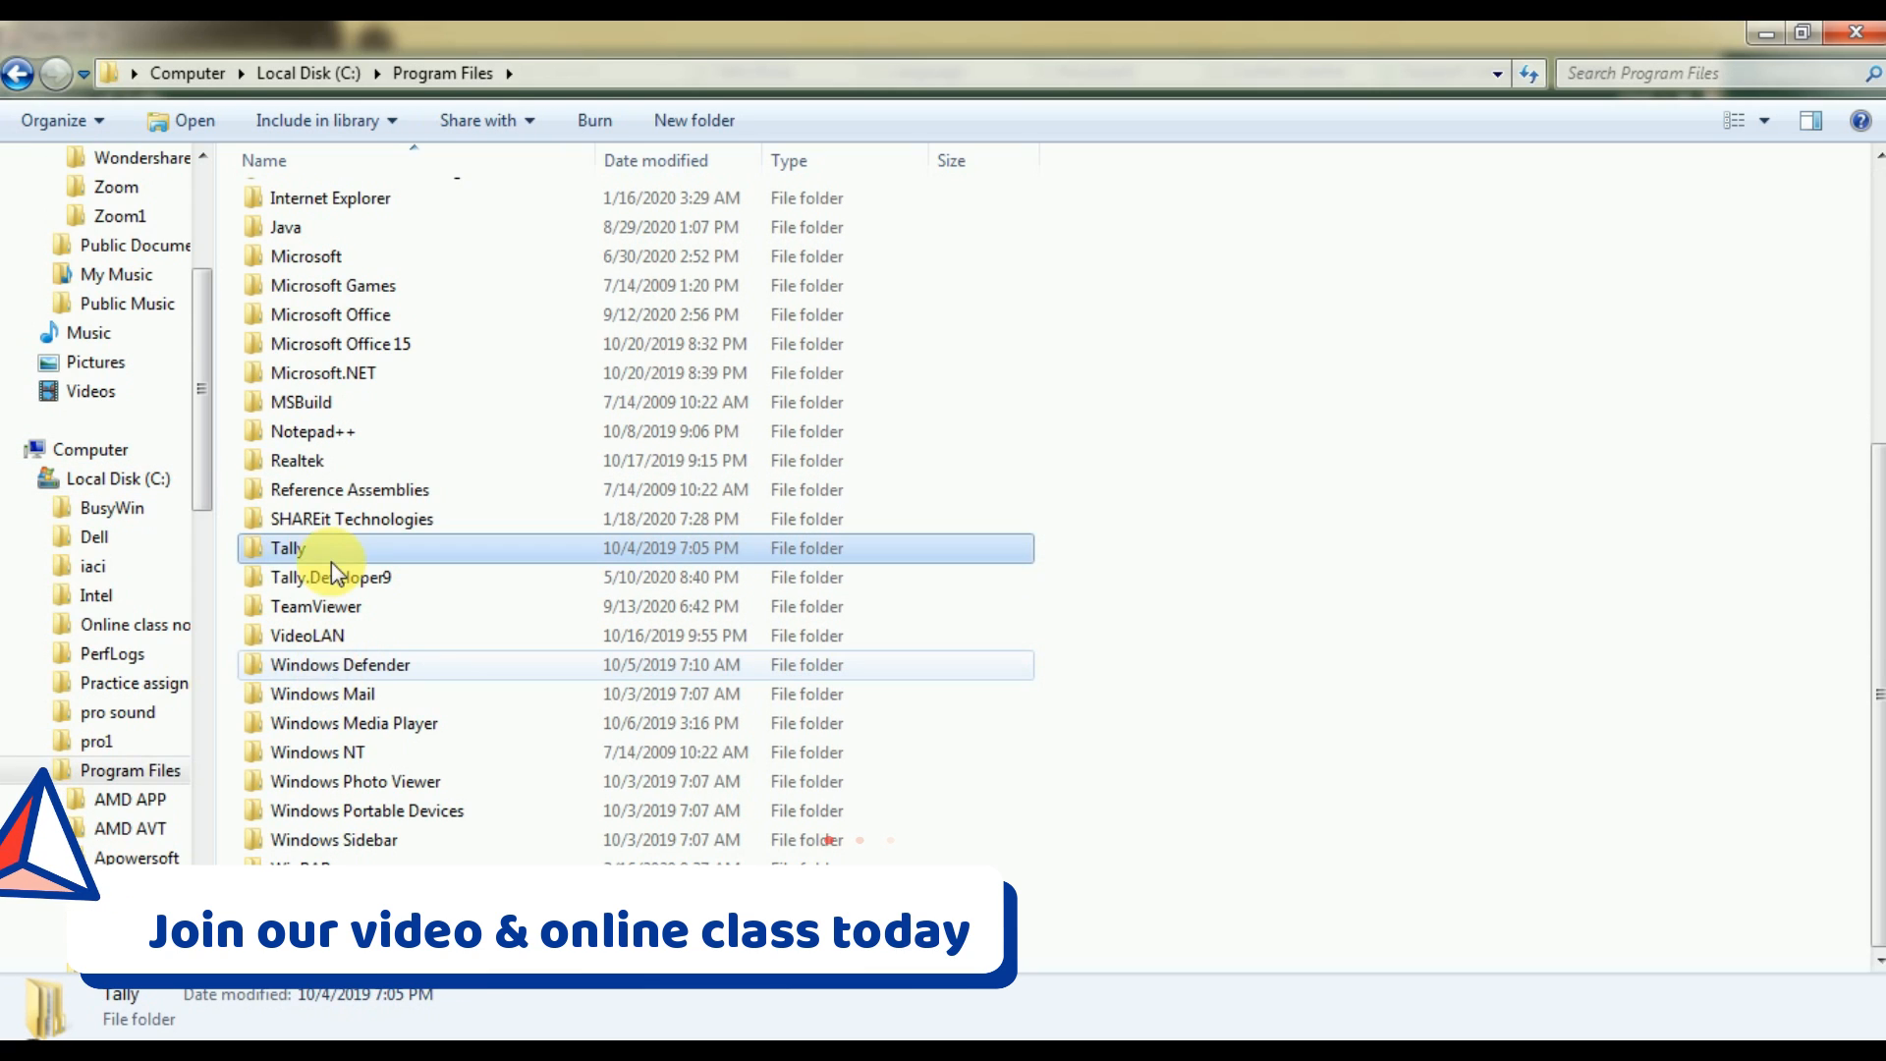
{"action": "double_click", "coordinate": [285, 542]}
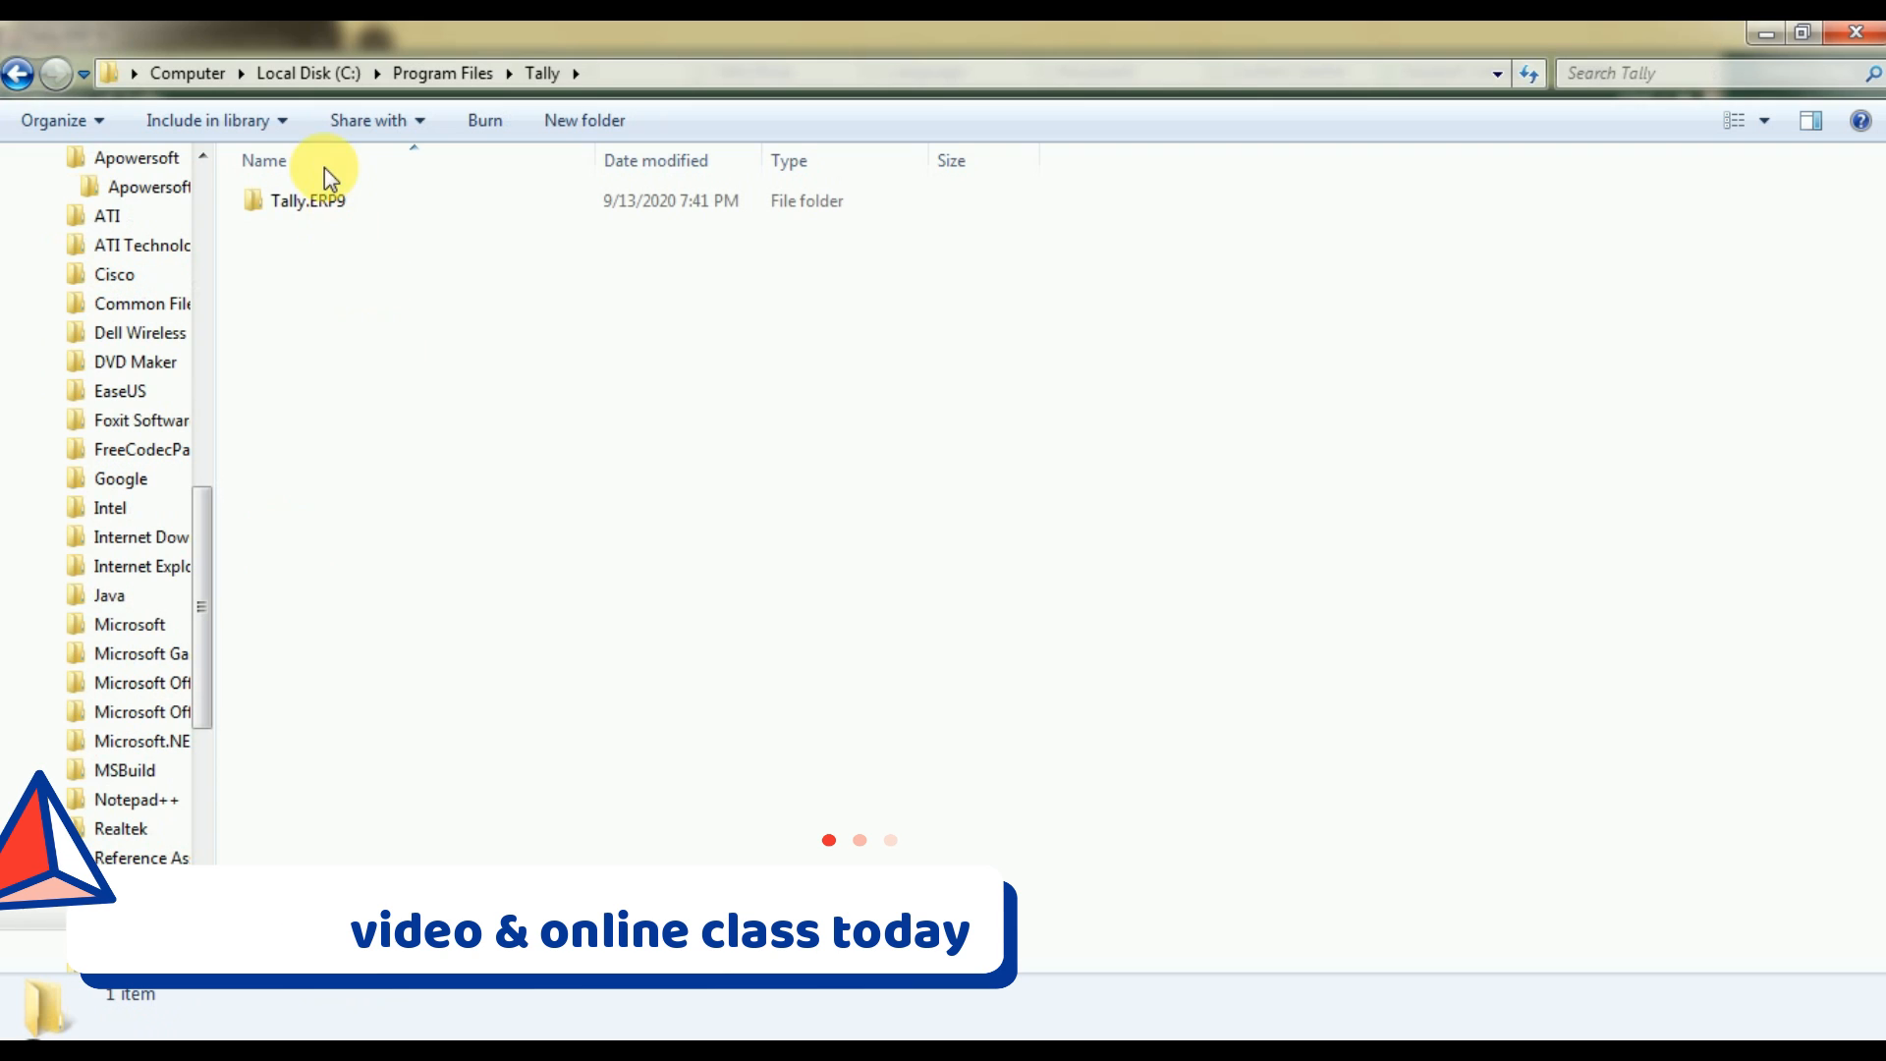
{"action": "left_click", "coordinate": [309, 214]}
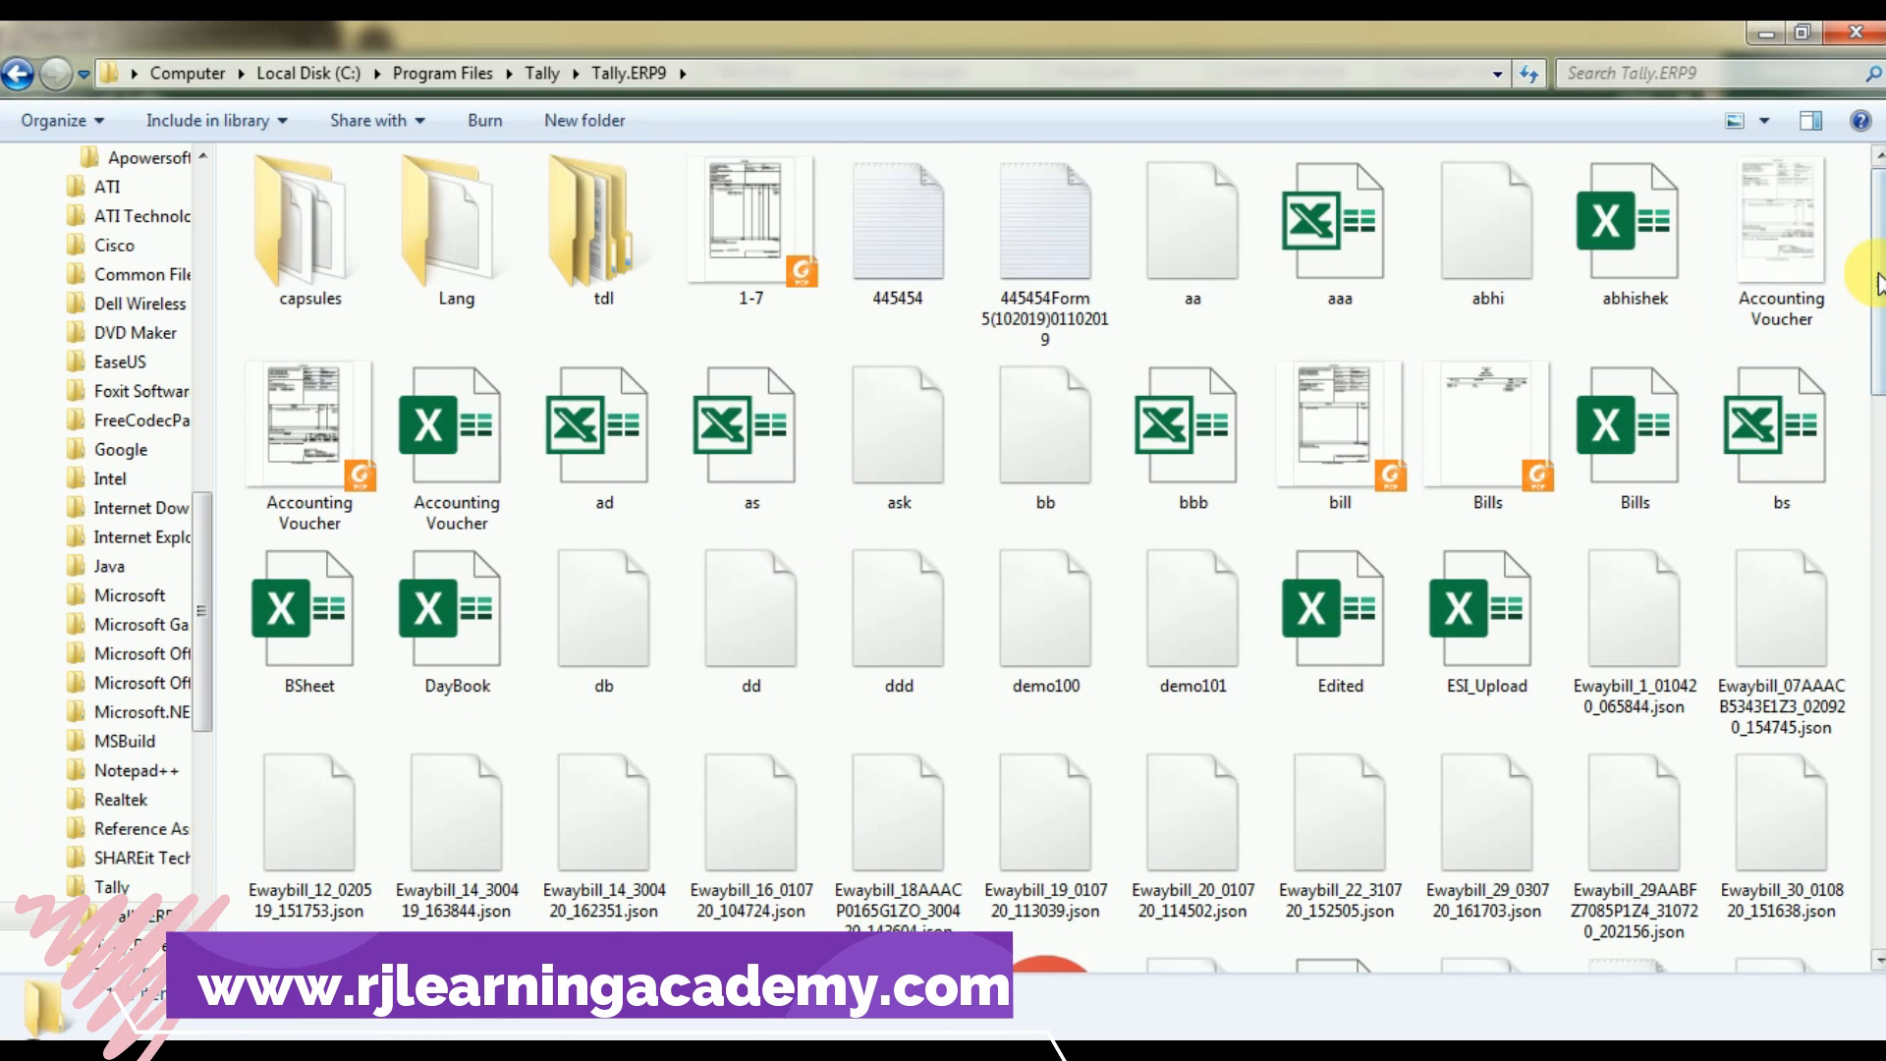
Find the bank statement workbook M_OpTransactionHistory13-09-2020-imp in the Tally.ERP9 folder and open it in Excel
{"action": "scroll", "coordinate": [1876, 393], "scroll_direction": "down", "scroll_amount": 3}
{"action": "left_click_drag", "start_coordinate": [1878, 367], "coordinate": [1878, 678]}
{"action": "left_click", "coordinate": [1451, 562]}
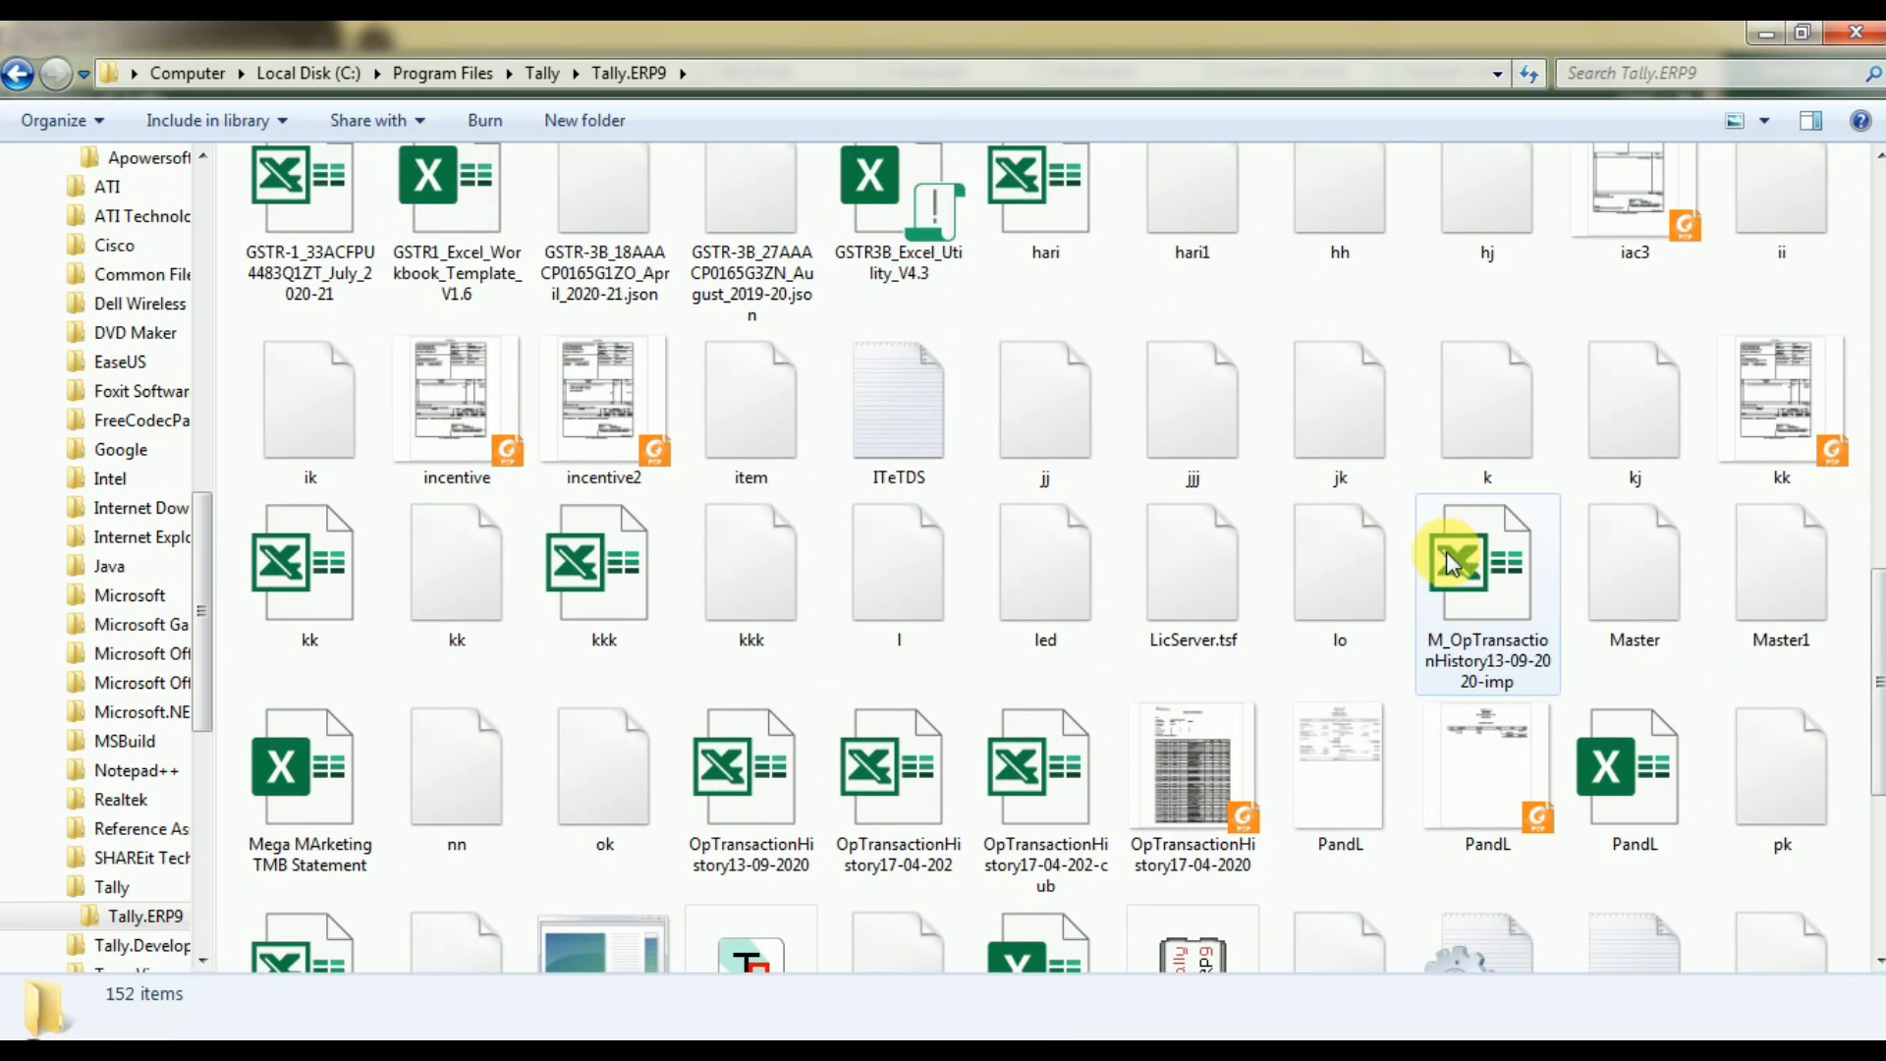
{"action": "double_click", "coordinate": [1493, 590]}
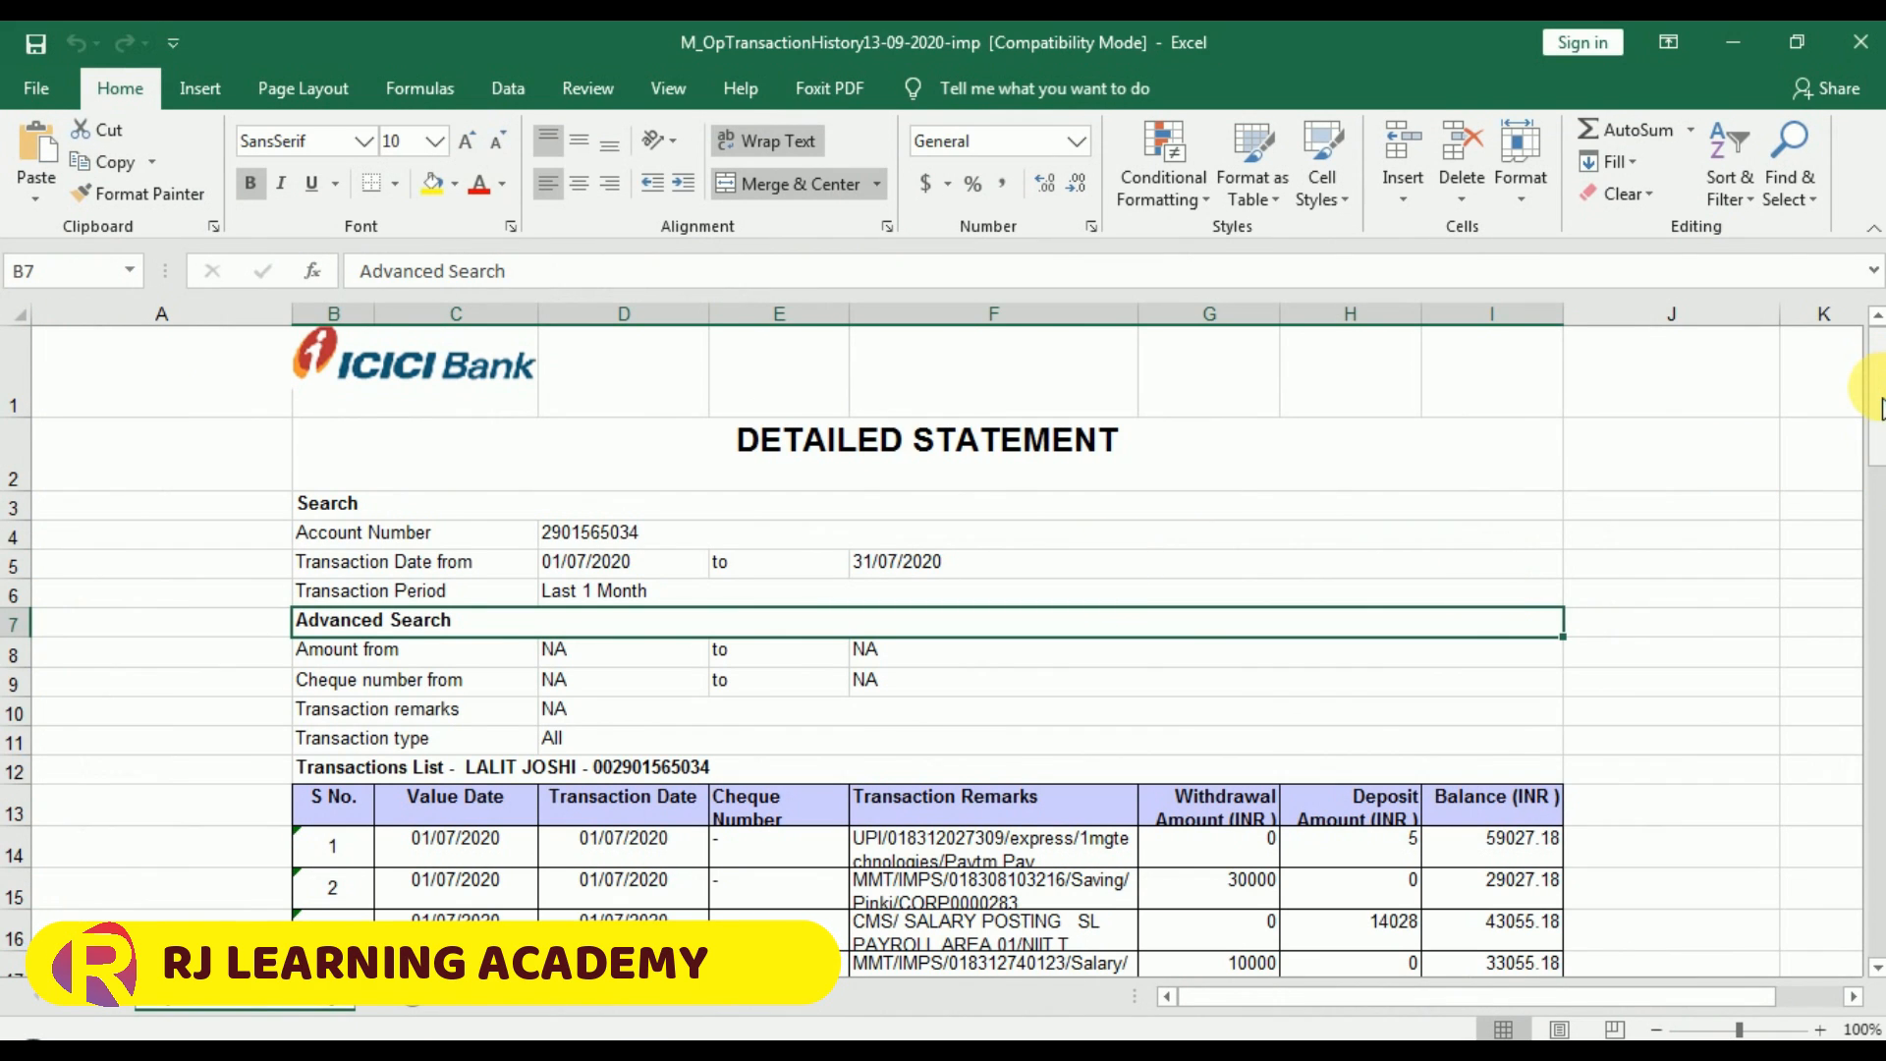
Look through the transactions in the ICICI Bank detailed statement, close the workbook and switch back to Tally.ERP 9
{"action": "mouse_move", "coordinate": [1878, 408]}
{"action": "left_mouse_down"}
{"action": "mouse_move", "coordinate": [1875, 467]}
{"action": "mouse_move", "coordinate": [1876, 374]}
{"action": "mouse_move", "coordinate": [1876, 849]}
{"action": "mouse_move", "coordinate": [1875, 334]}
{"action": "mouse_move", "coordinate": [1876, 412]}
{"action": "left_mouse_up"}
{"action": "left_click_drag", "start_coordinate": [1876, 334], "coordinate": [1876, 508]}
{"action": "left_click", "coordinate": [1859, 42]}
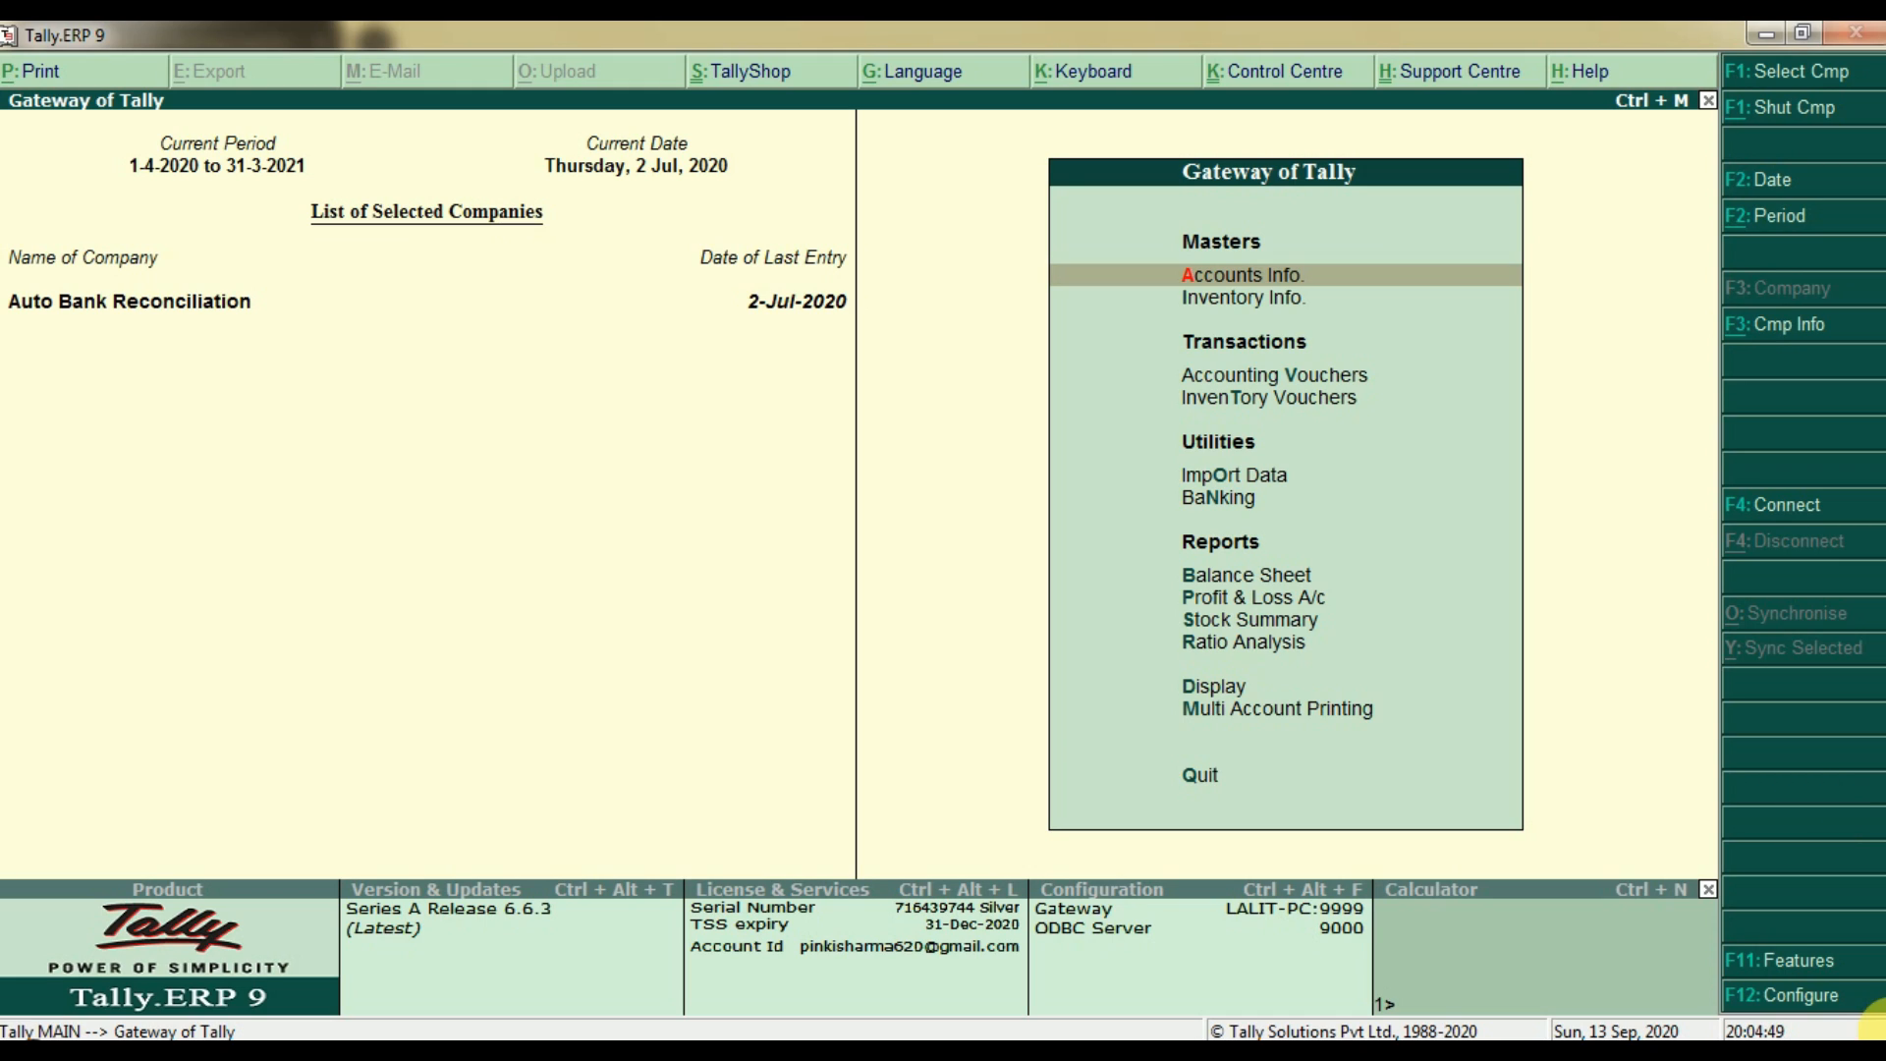
Display the Day Book of the Auto Bank Reconciliation company
{"action": "key", "text": "Down"}
{"action": "key", "text": "Down"}
{"action": "key", "text": "Down"}
{"action": "key", "text": "Down"}
{"action": "key", "text": "Down"}
{"action": "key", "text": "Down"}
{"action": "key", "text": "Down"}
{"action": "key", "text": "Down"}
{"action": "key", "text": "Down"}
{"action": "key", "text": "Down"}
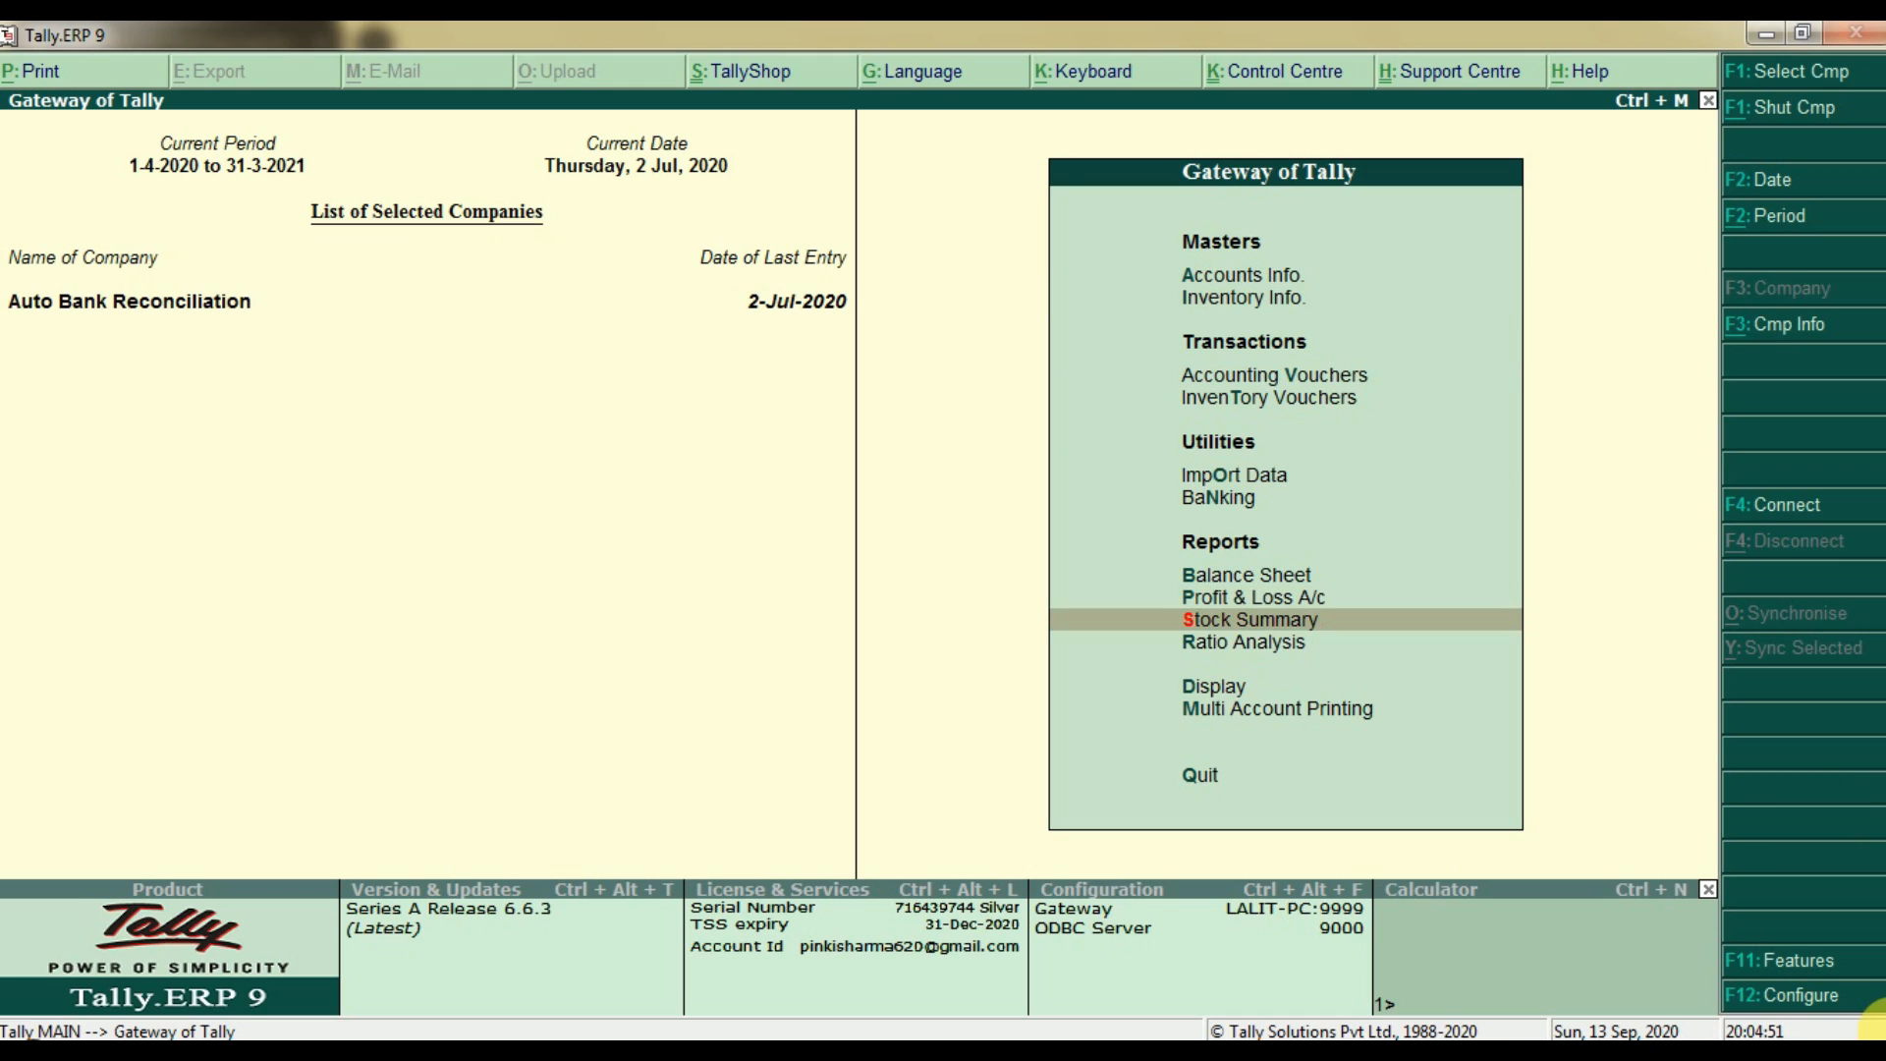
{"action": "key", "text": "Return"}
{"action": "key", "text": "Down"}
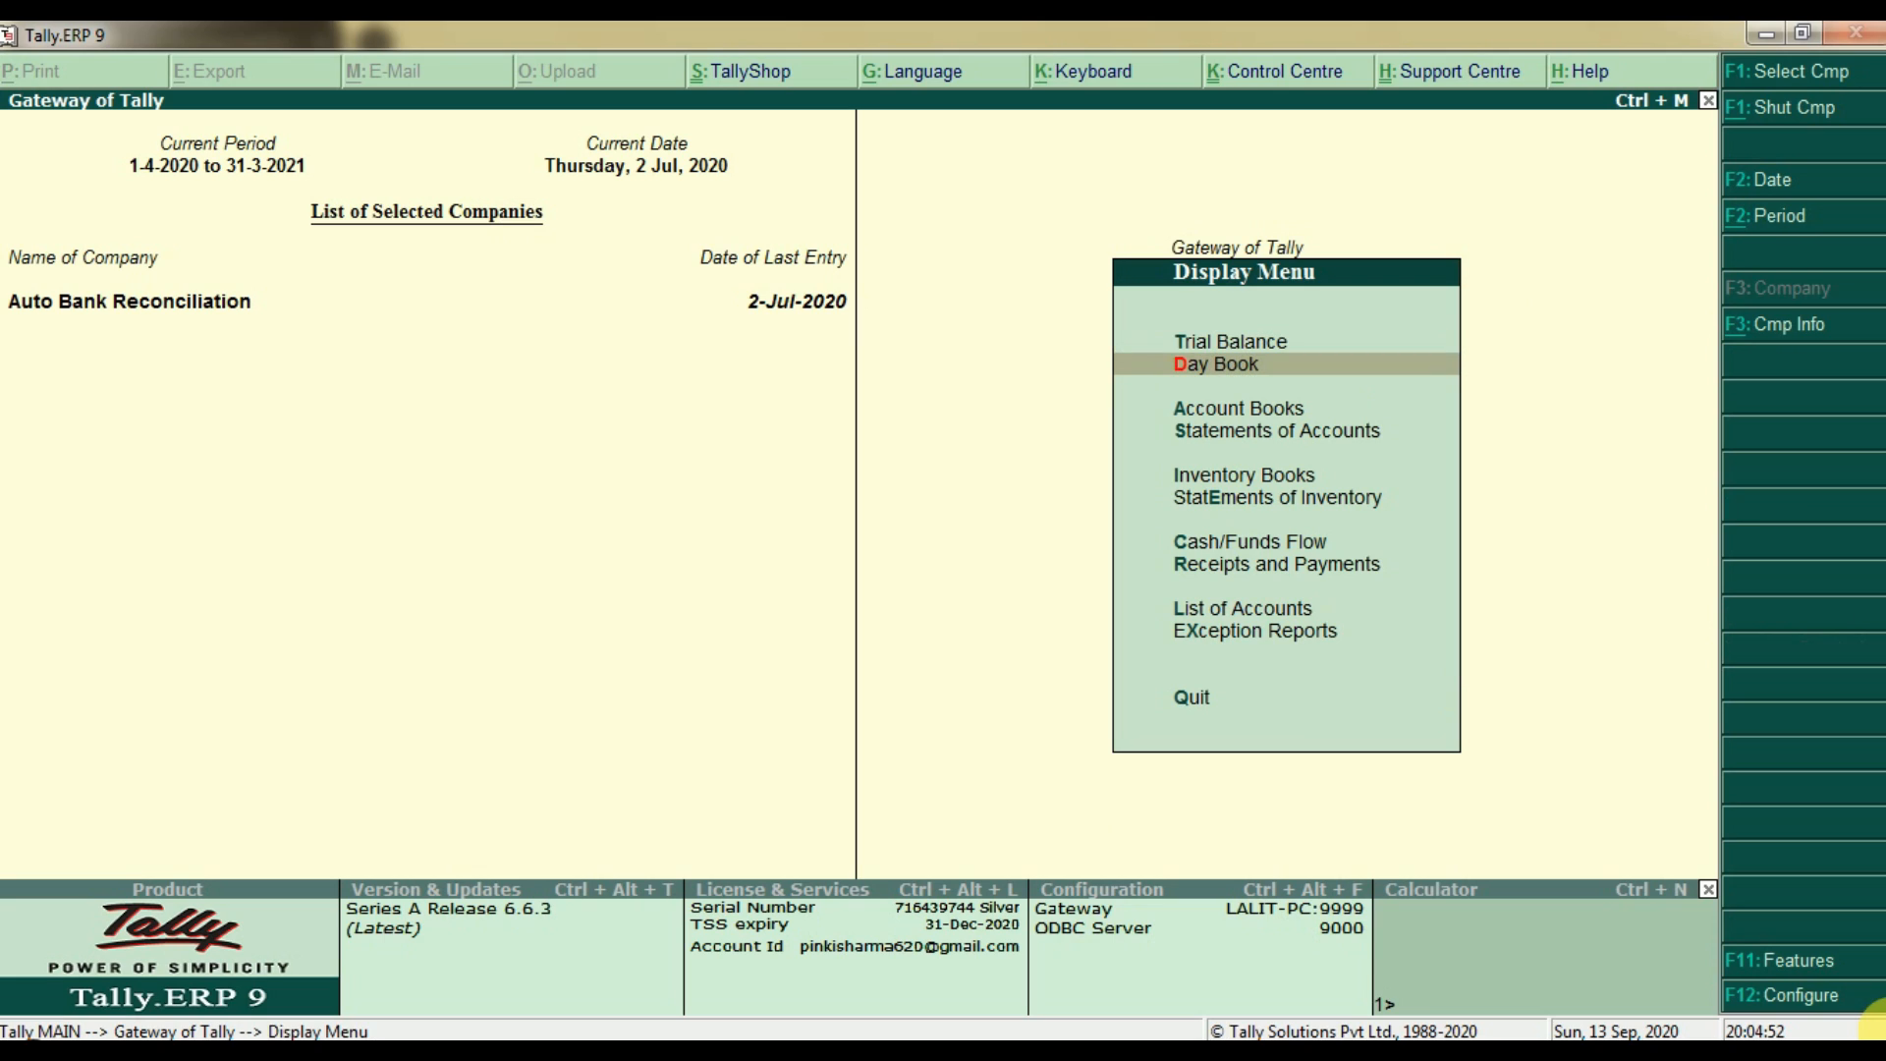
{"action": "key", "text": "Return"}
View the Day Book vouchers for the period from 1-7 to 31-7 and return to the Gateway of Tally
{"action": "key", "text": "F2"}
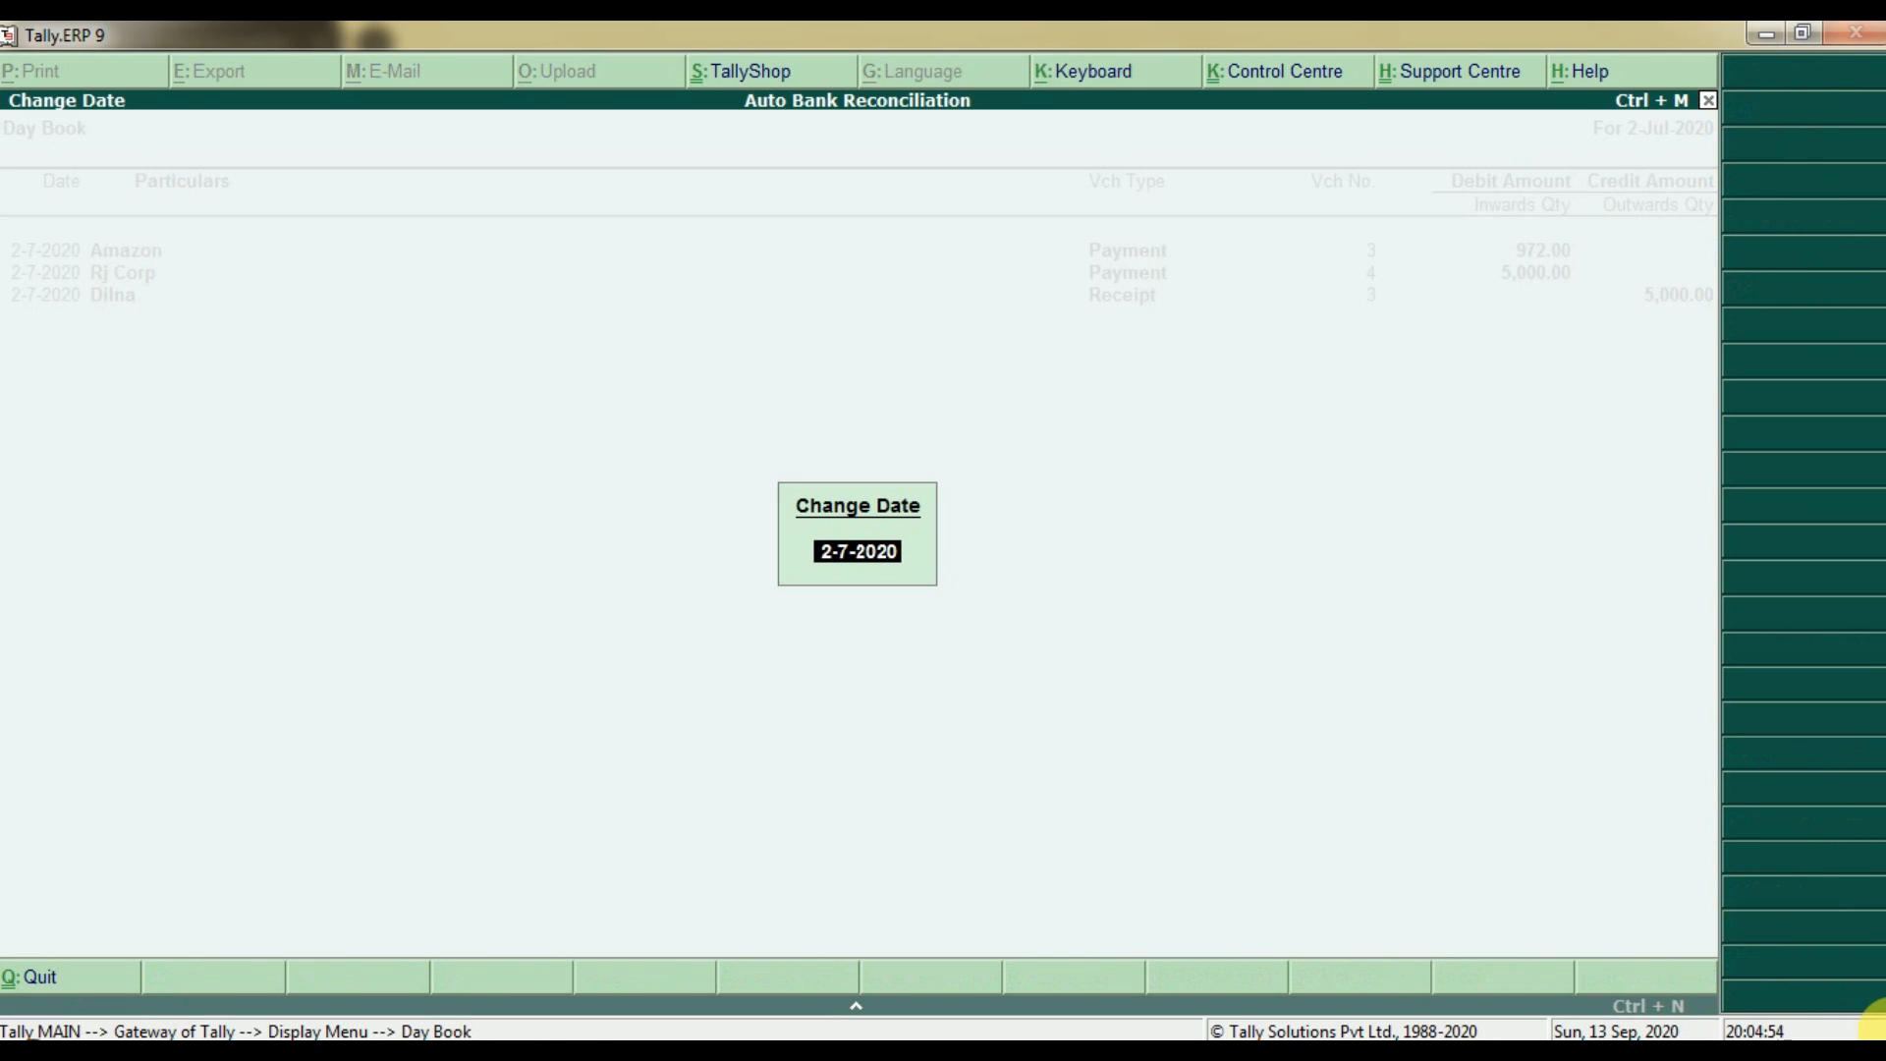
{"action": "key", "text": "Return"}
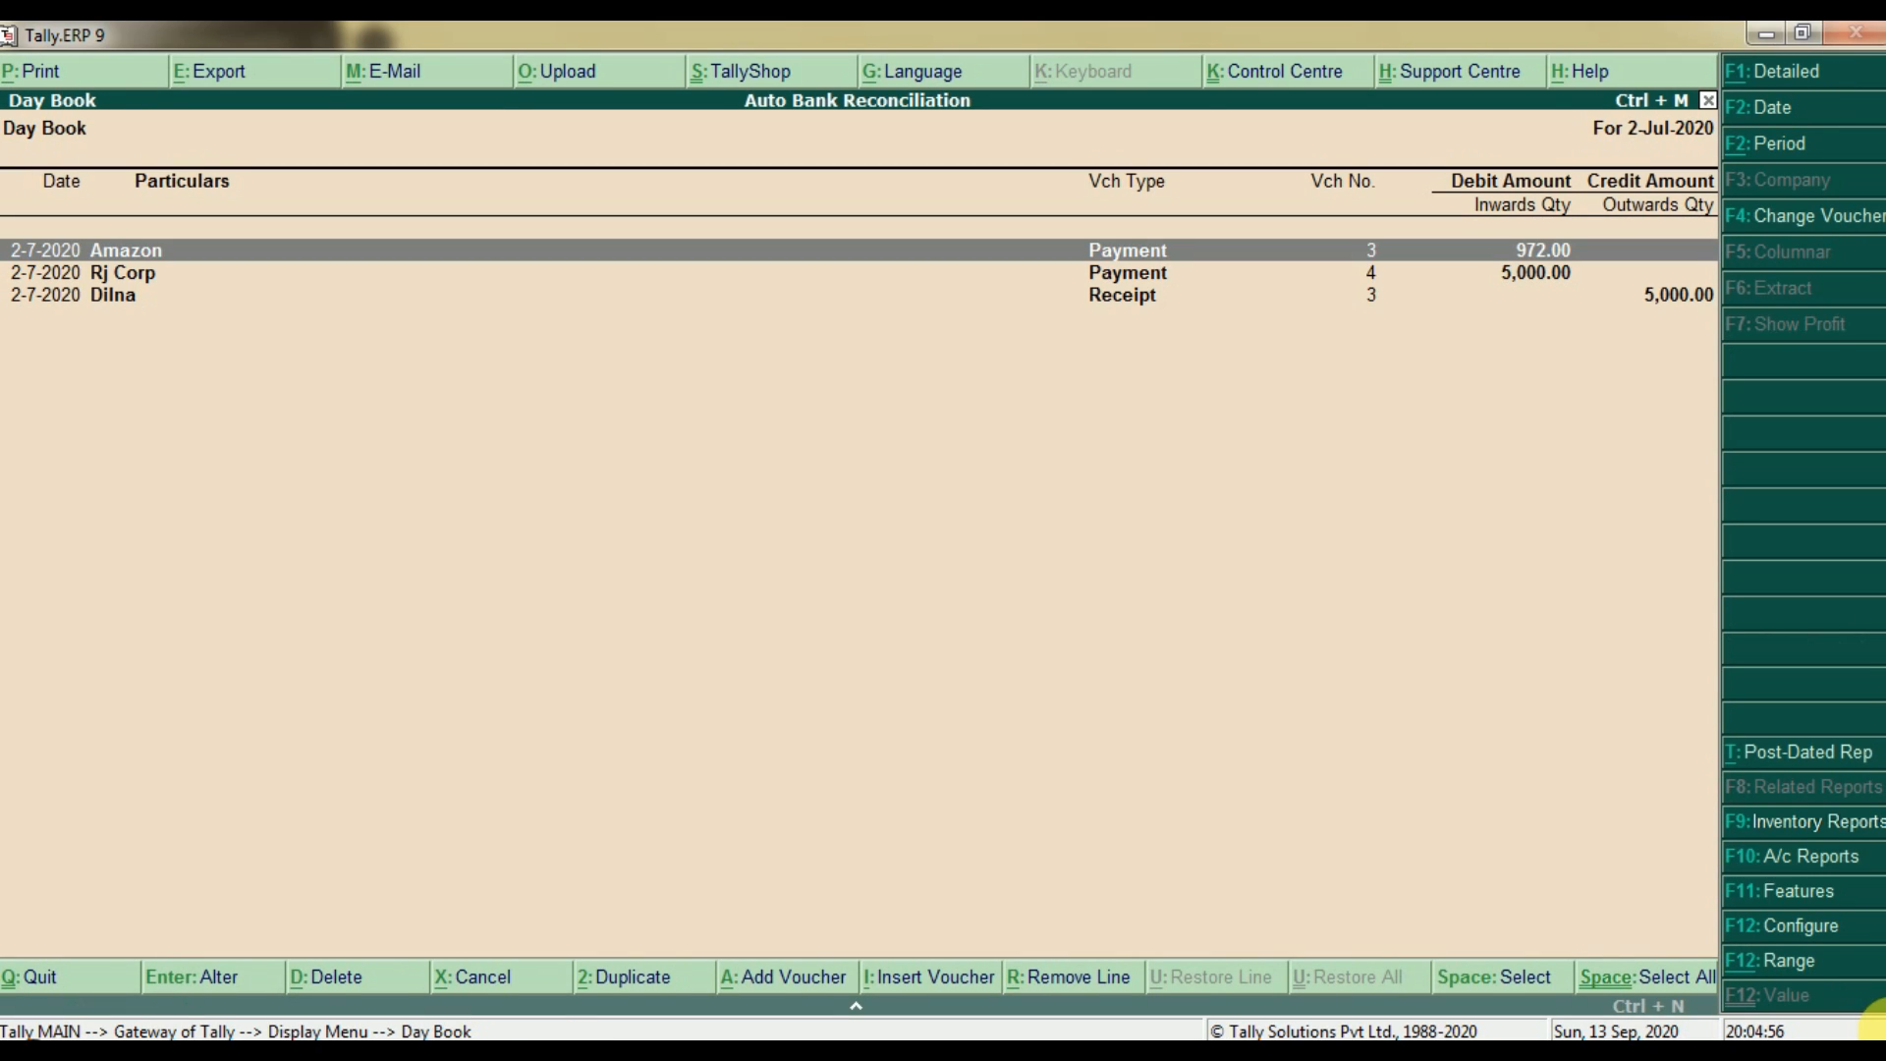
{"action": "key", "text": "alt+F2"}
{"action": "type", "text": "1-7"}
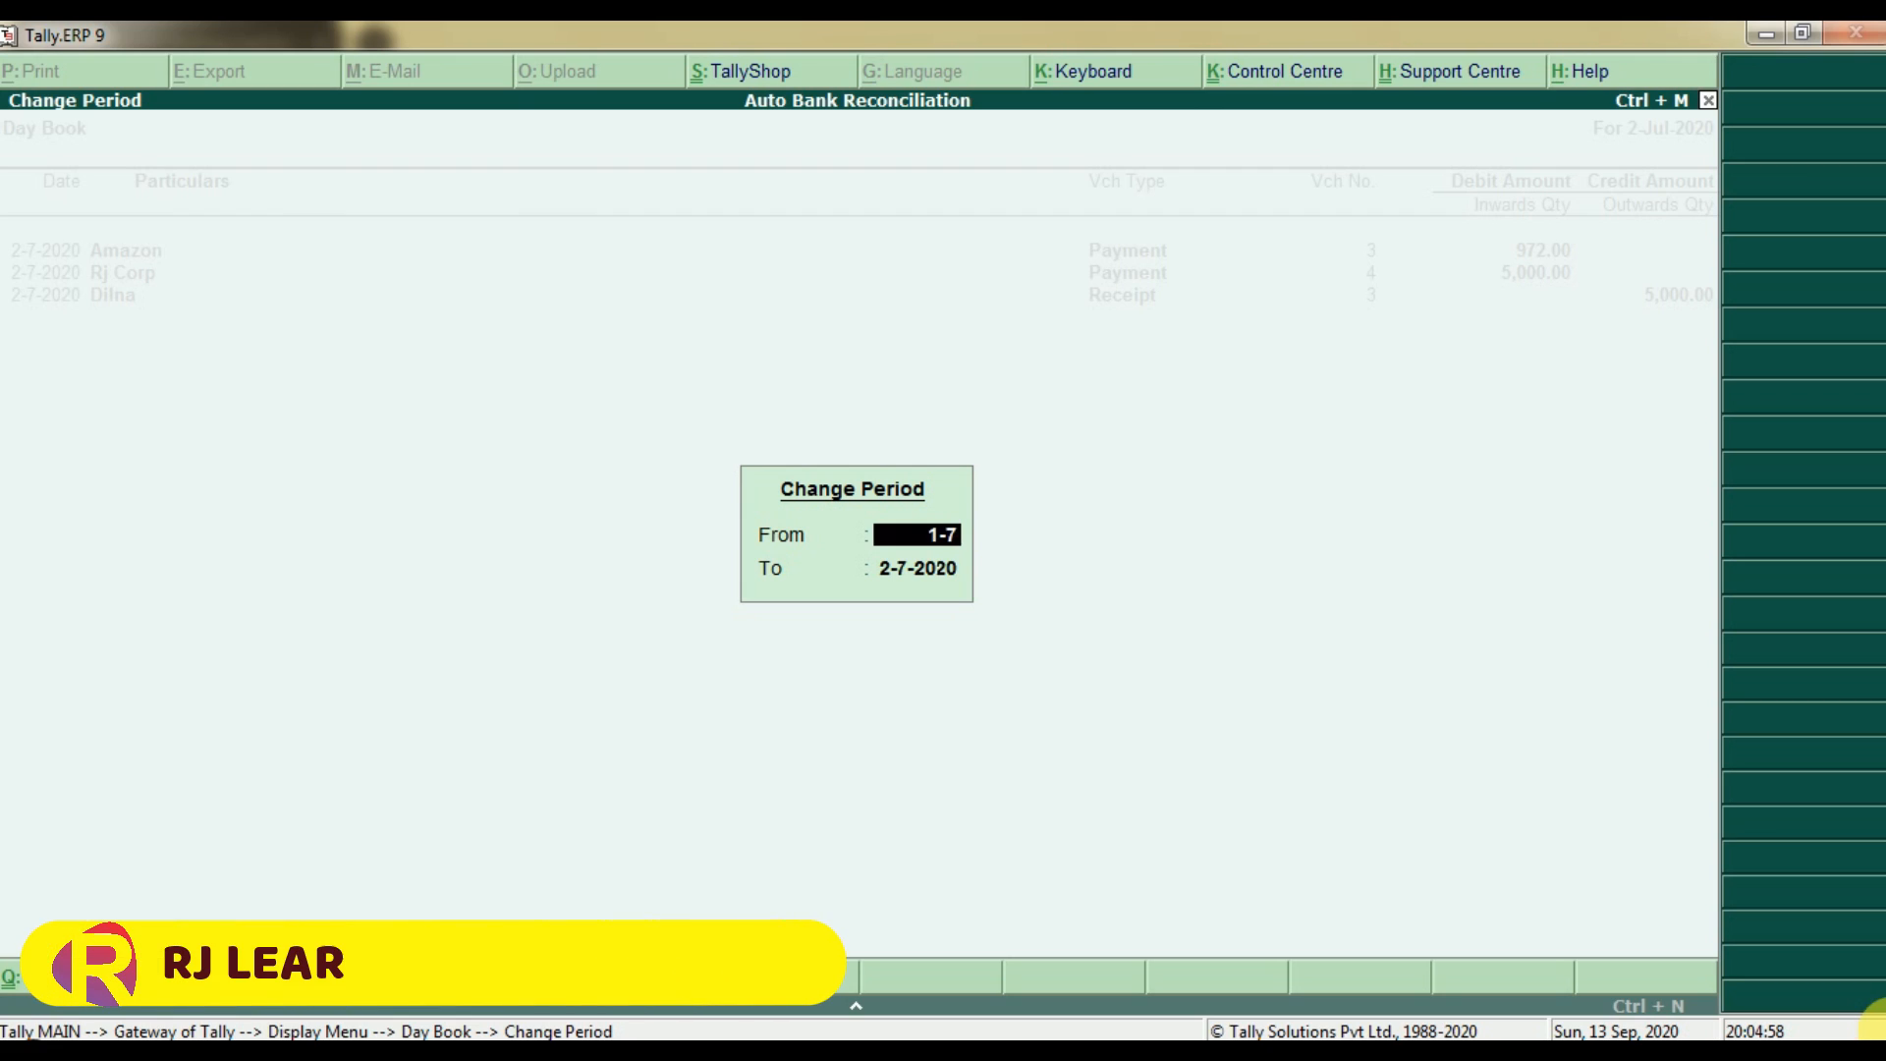
{"action": "key", "text": "Return"}
{"action": "type", "text": "31-7"}
{"action": "key", "text": "Return"}
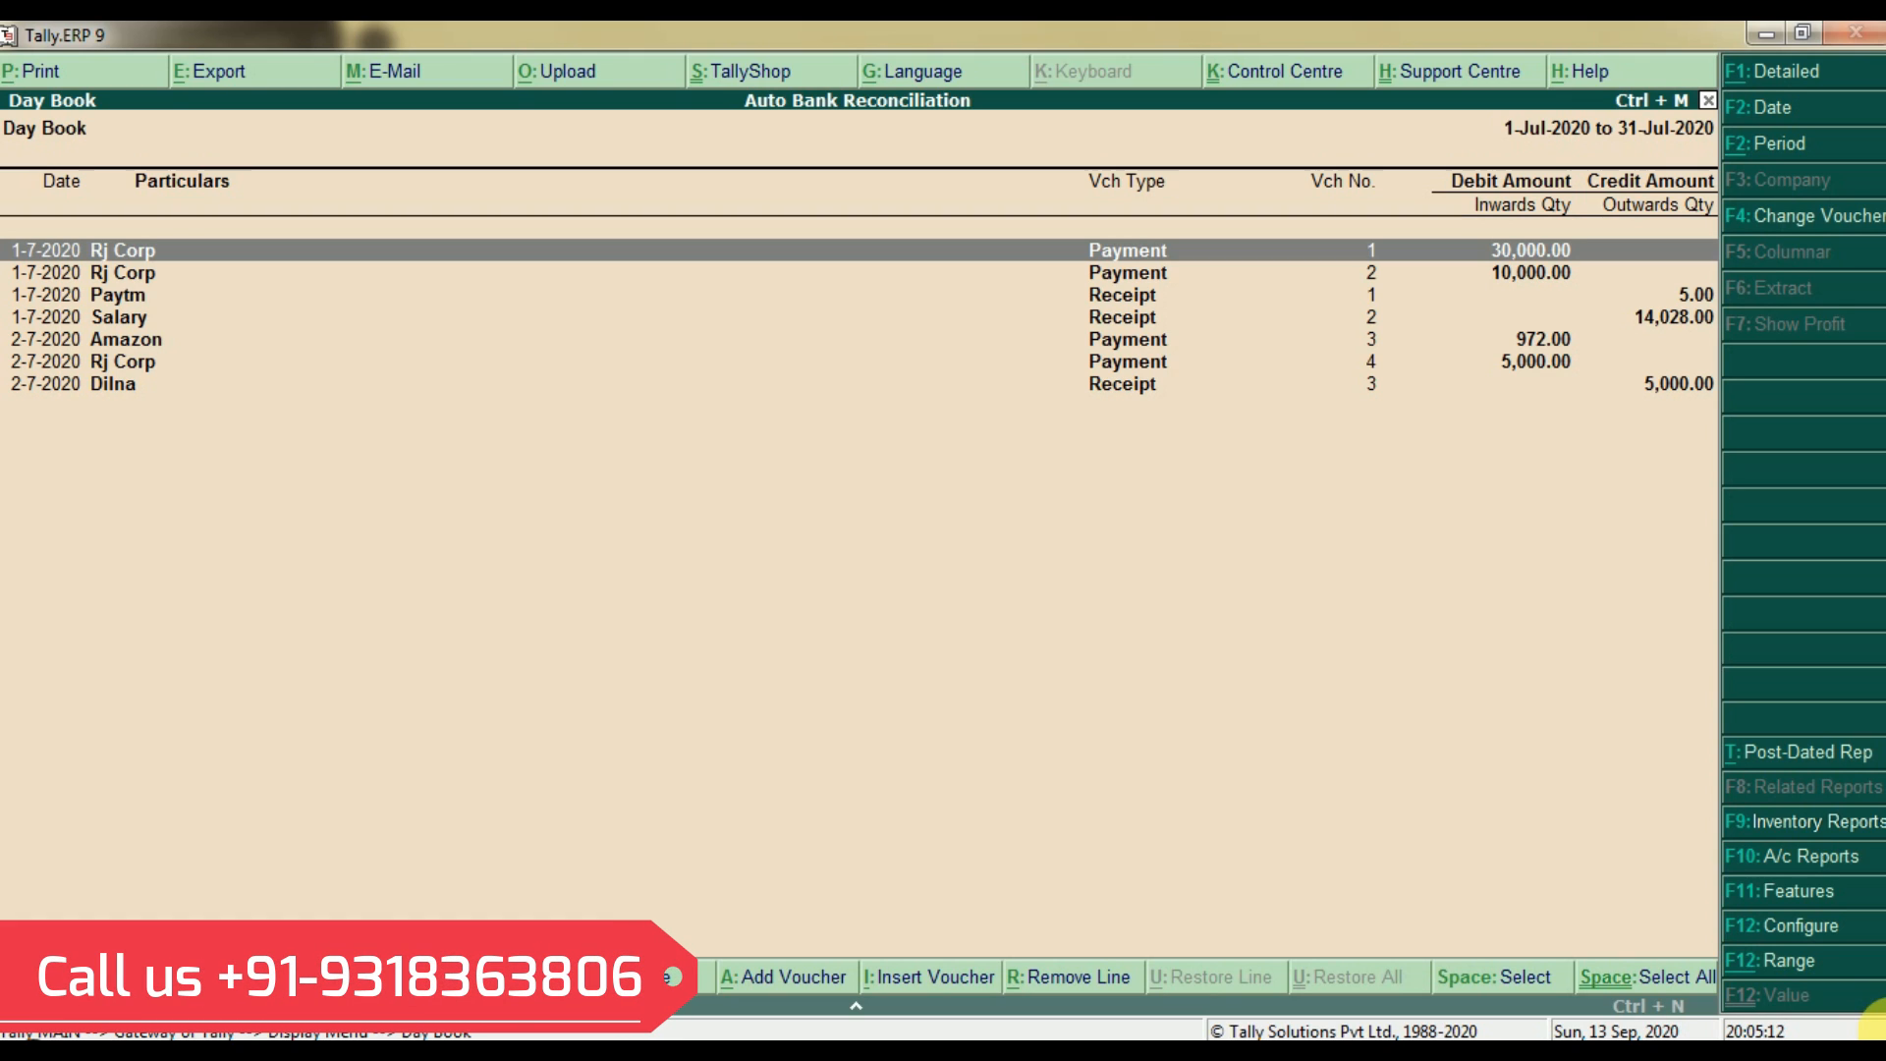
{"action": "key", "text": "Escape"}
{"action": "key", "text": "Escape"}
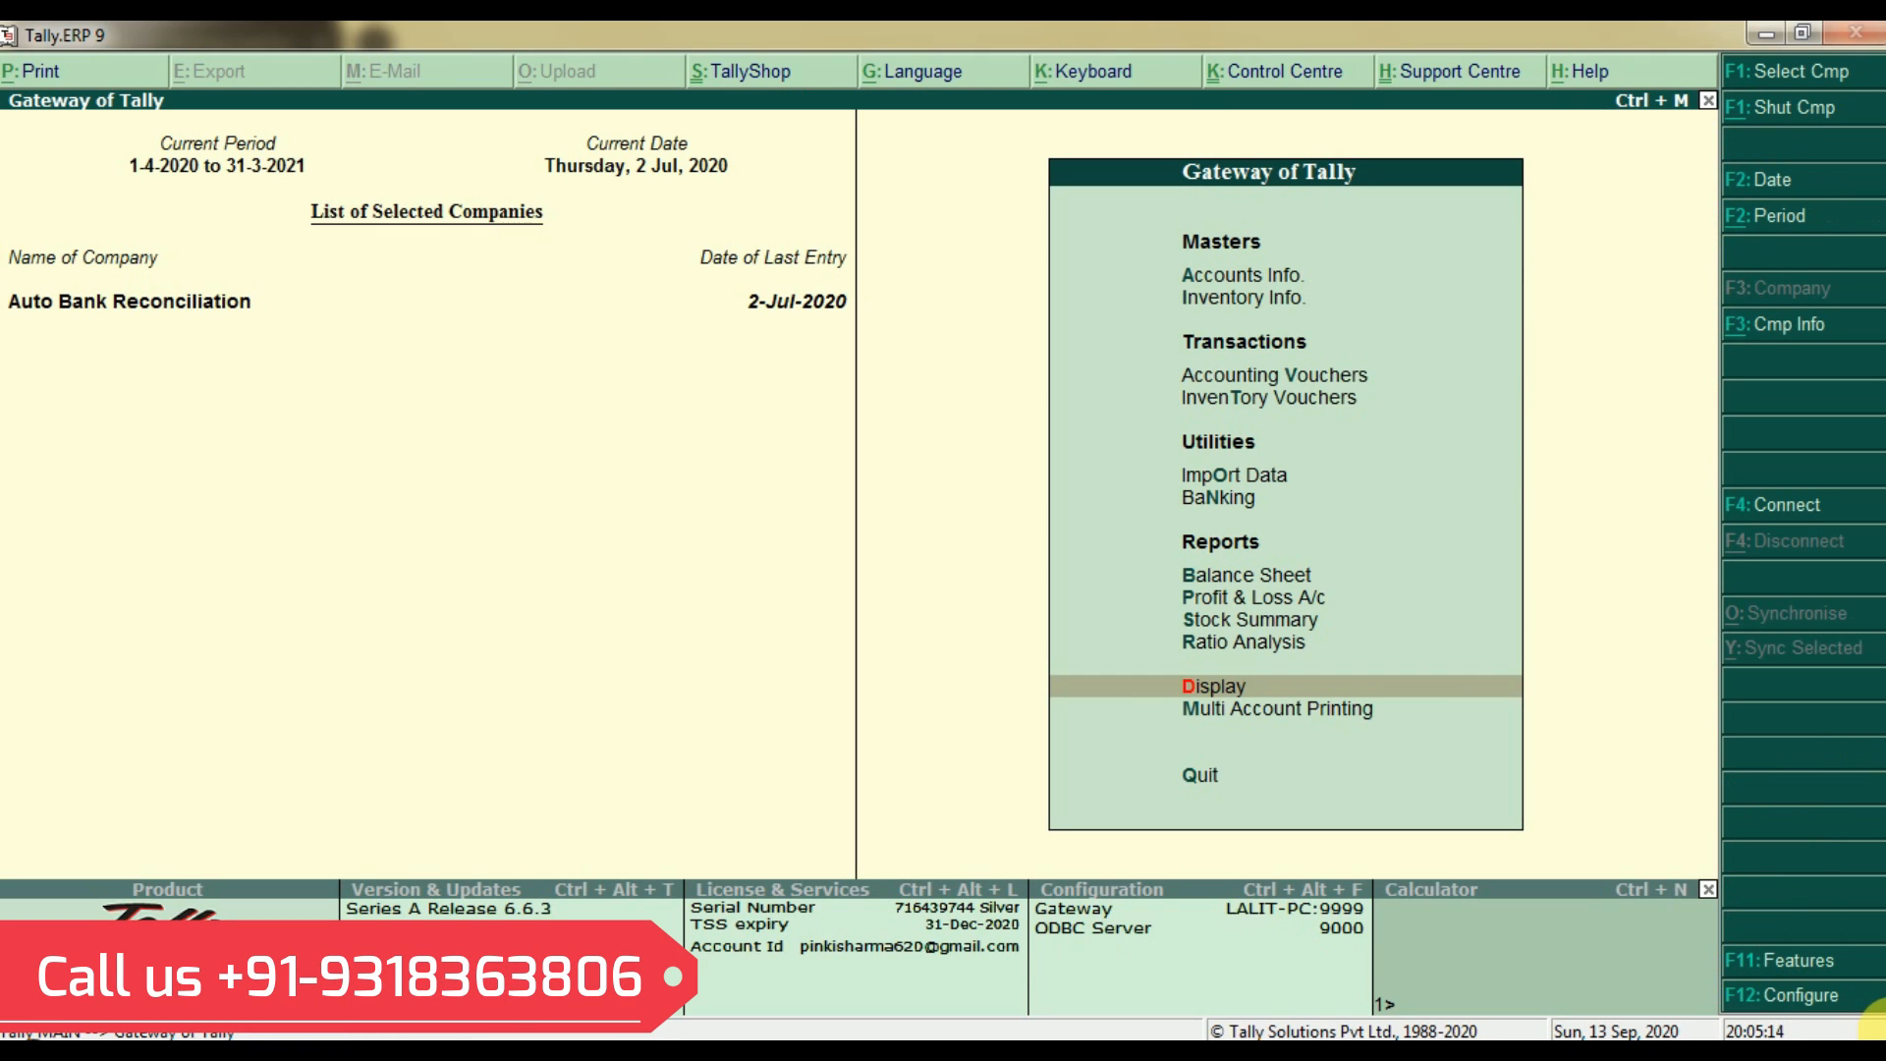
{"action": "key", "text": "Escape"}
{"action": "key", "text": "Escape"}
Open the banking utility's Bank Reconciliation for the Icici Bank ledger
{"action": "key", "text": "Down"}
{"action": "key", "text": "Down"}
{"action": "key", "text": "Down"}
{"action": "key", "text": "Down"}
{"action": "key", "text": "Down"}
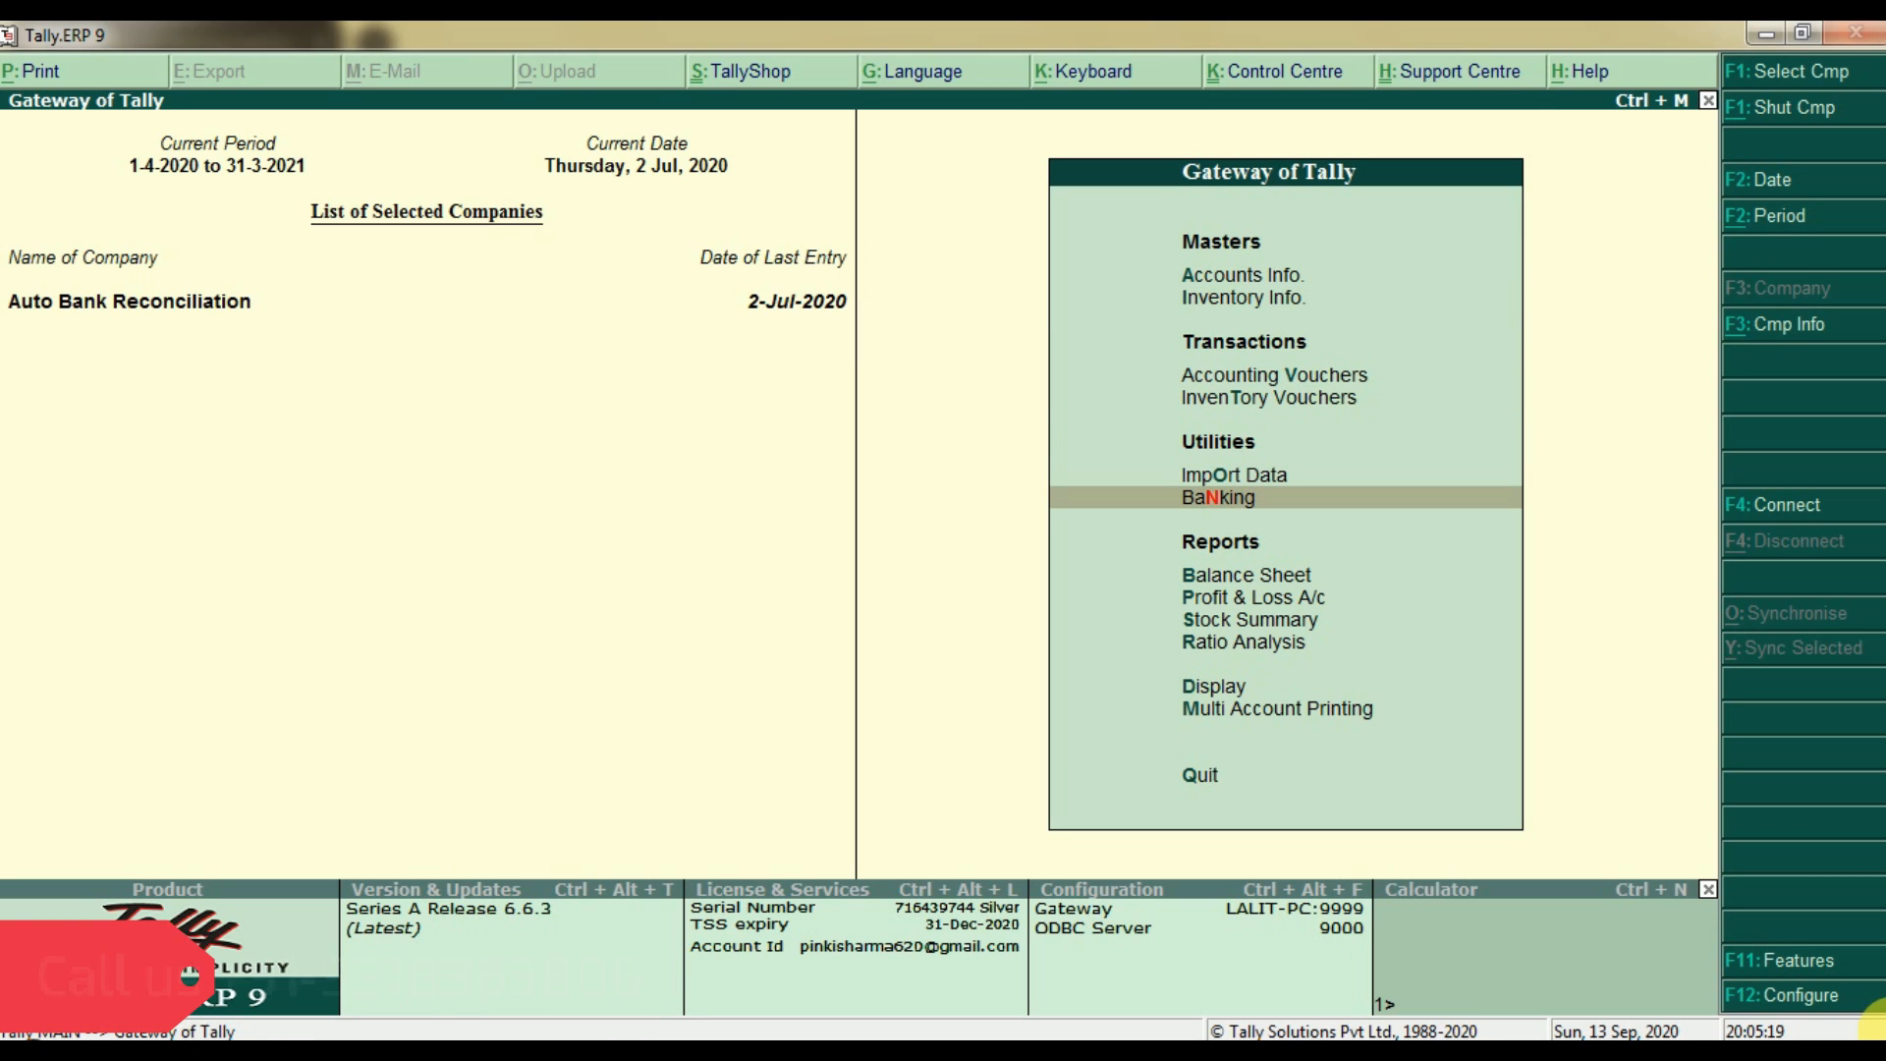
{"action": "key", "text": "Return"}
{"action": "key", "text": "Down"}
{"action": "key", "text": "Down"}
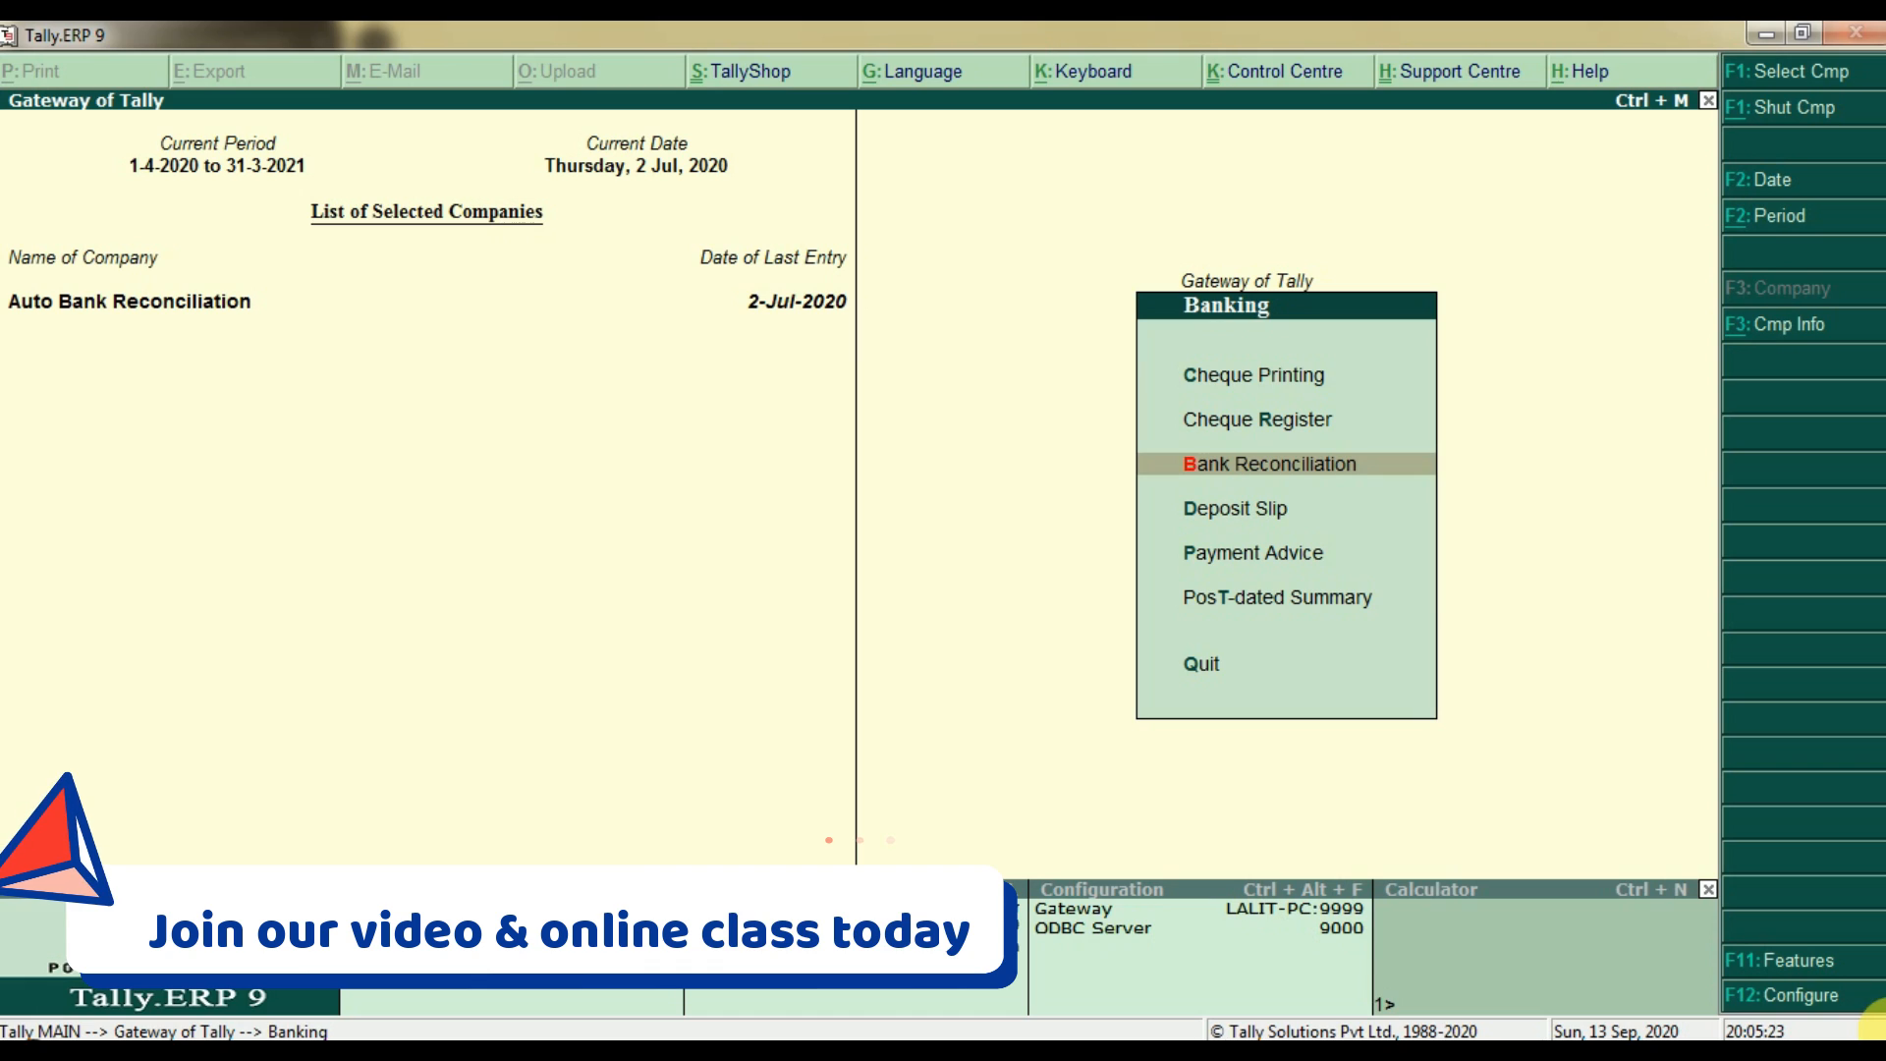
{"action": "key", "text": "Return"}
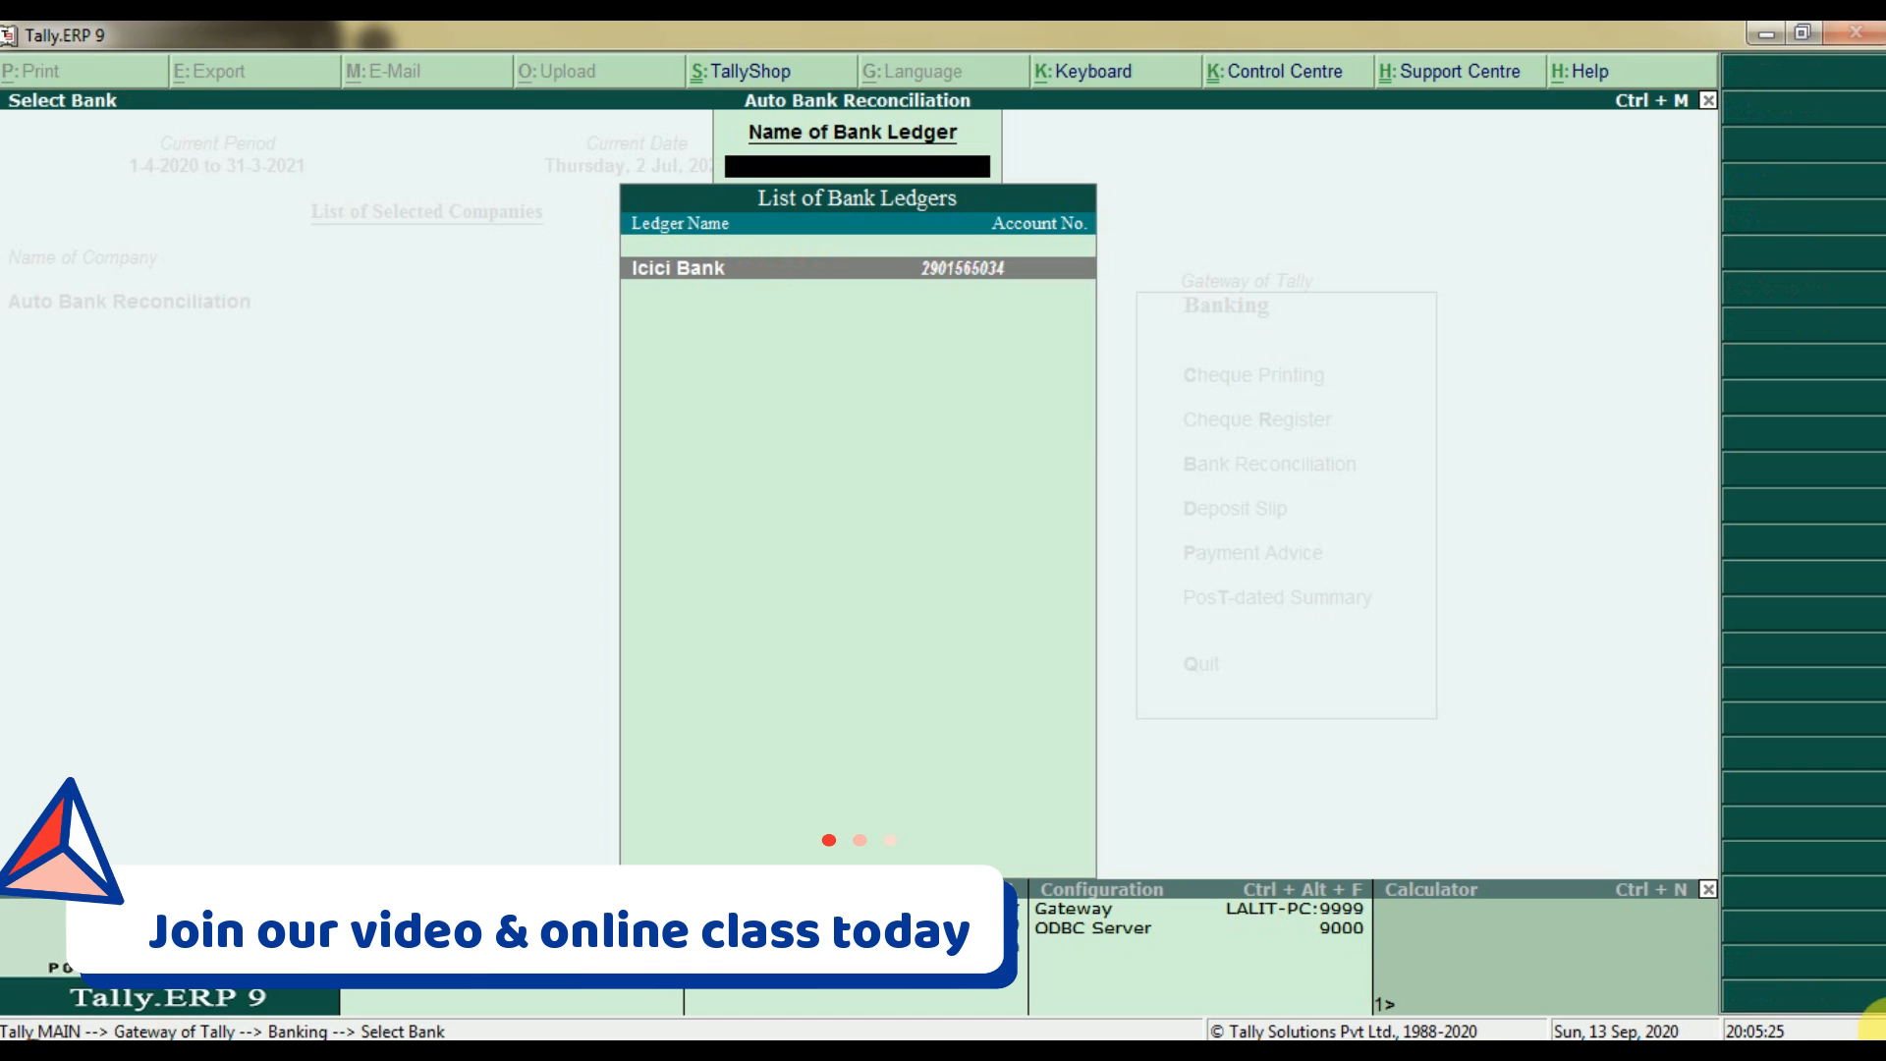
{"action": "key", "text": "Return"}
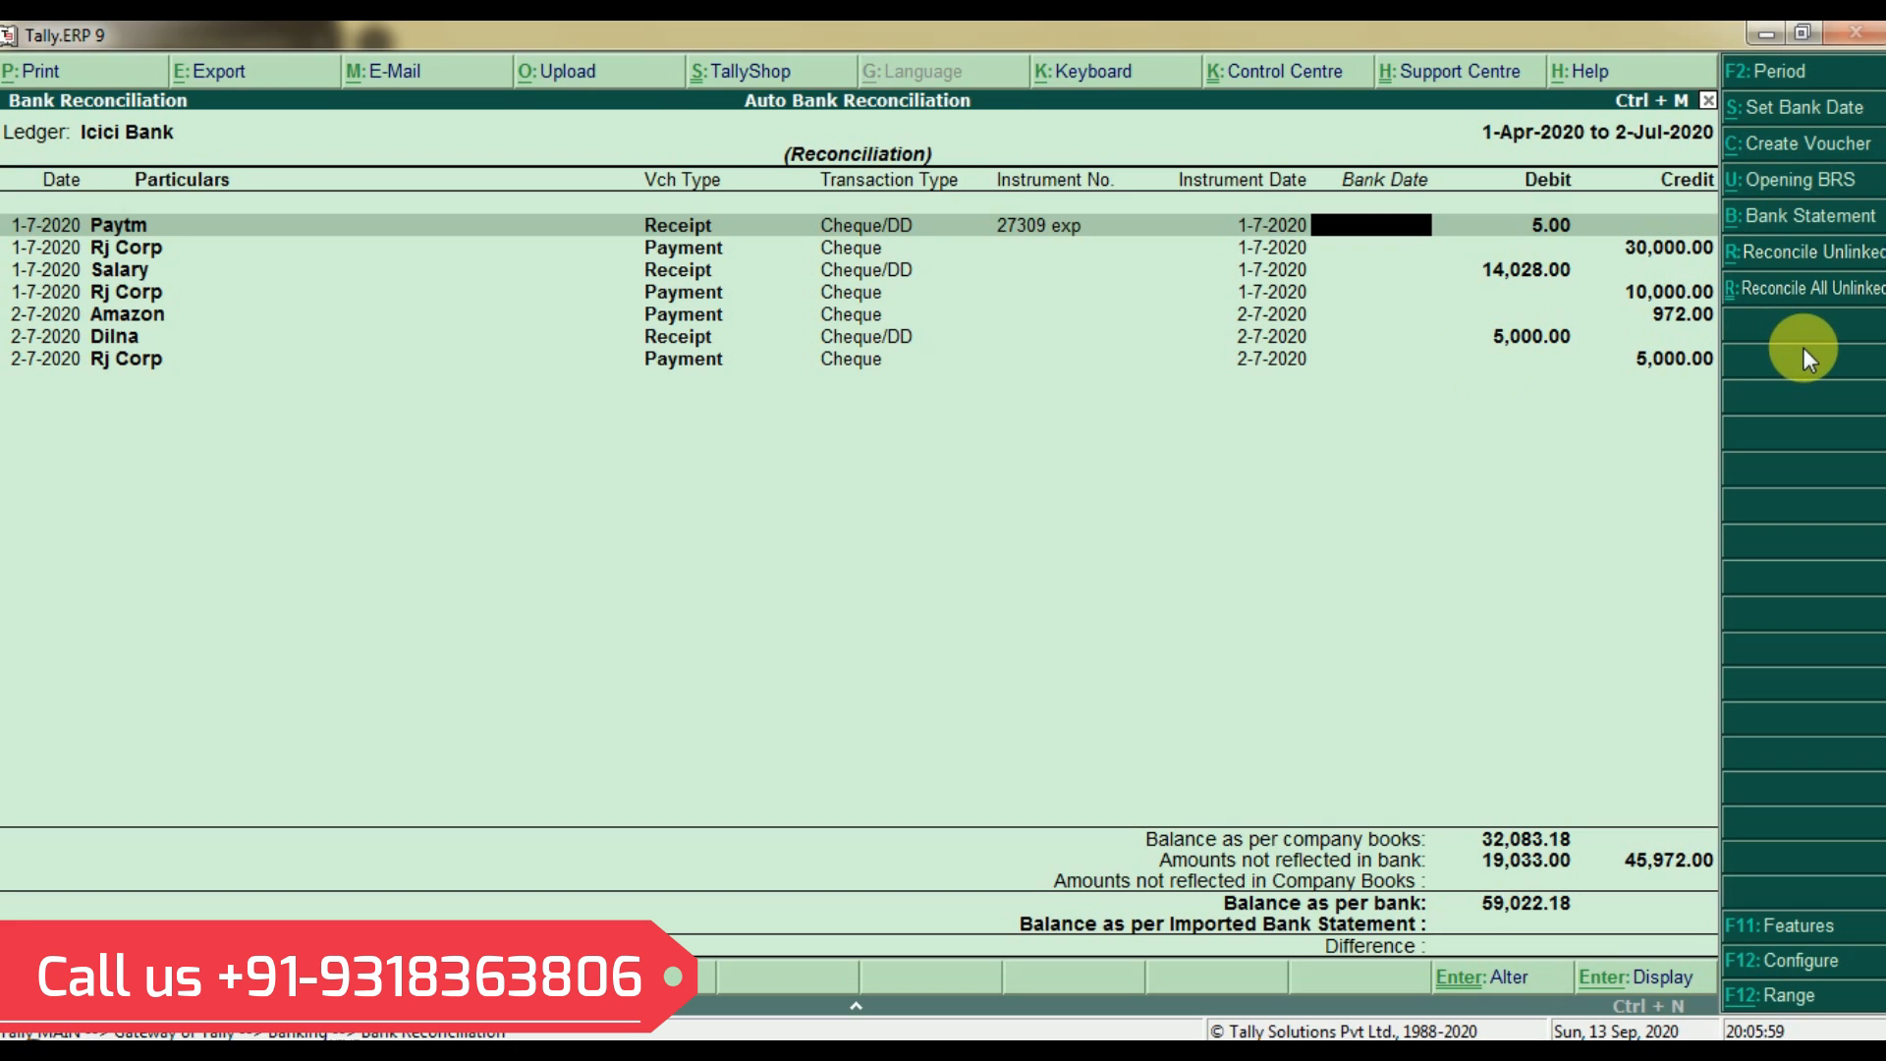
Start the bank statement import, keeping the directory C:\Program Files\Tally\Tally.ERP9 and the file type Supported
{"action": "left_click", "coordinate": [1776, 216]}
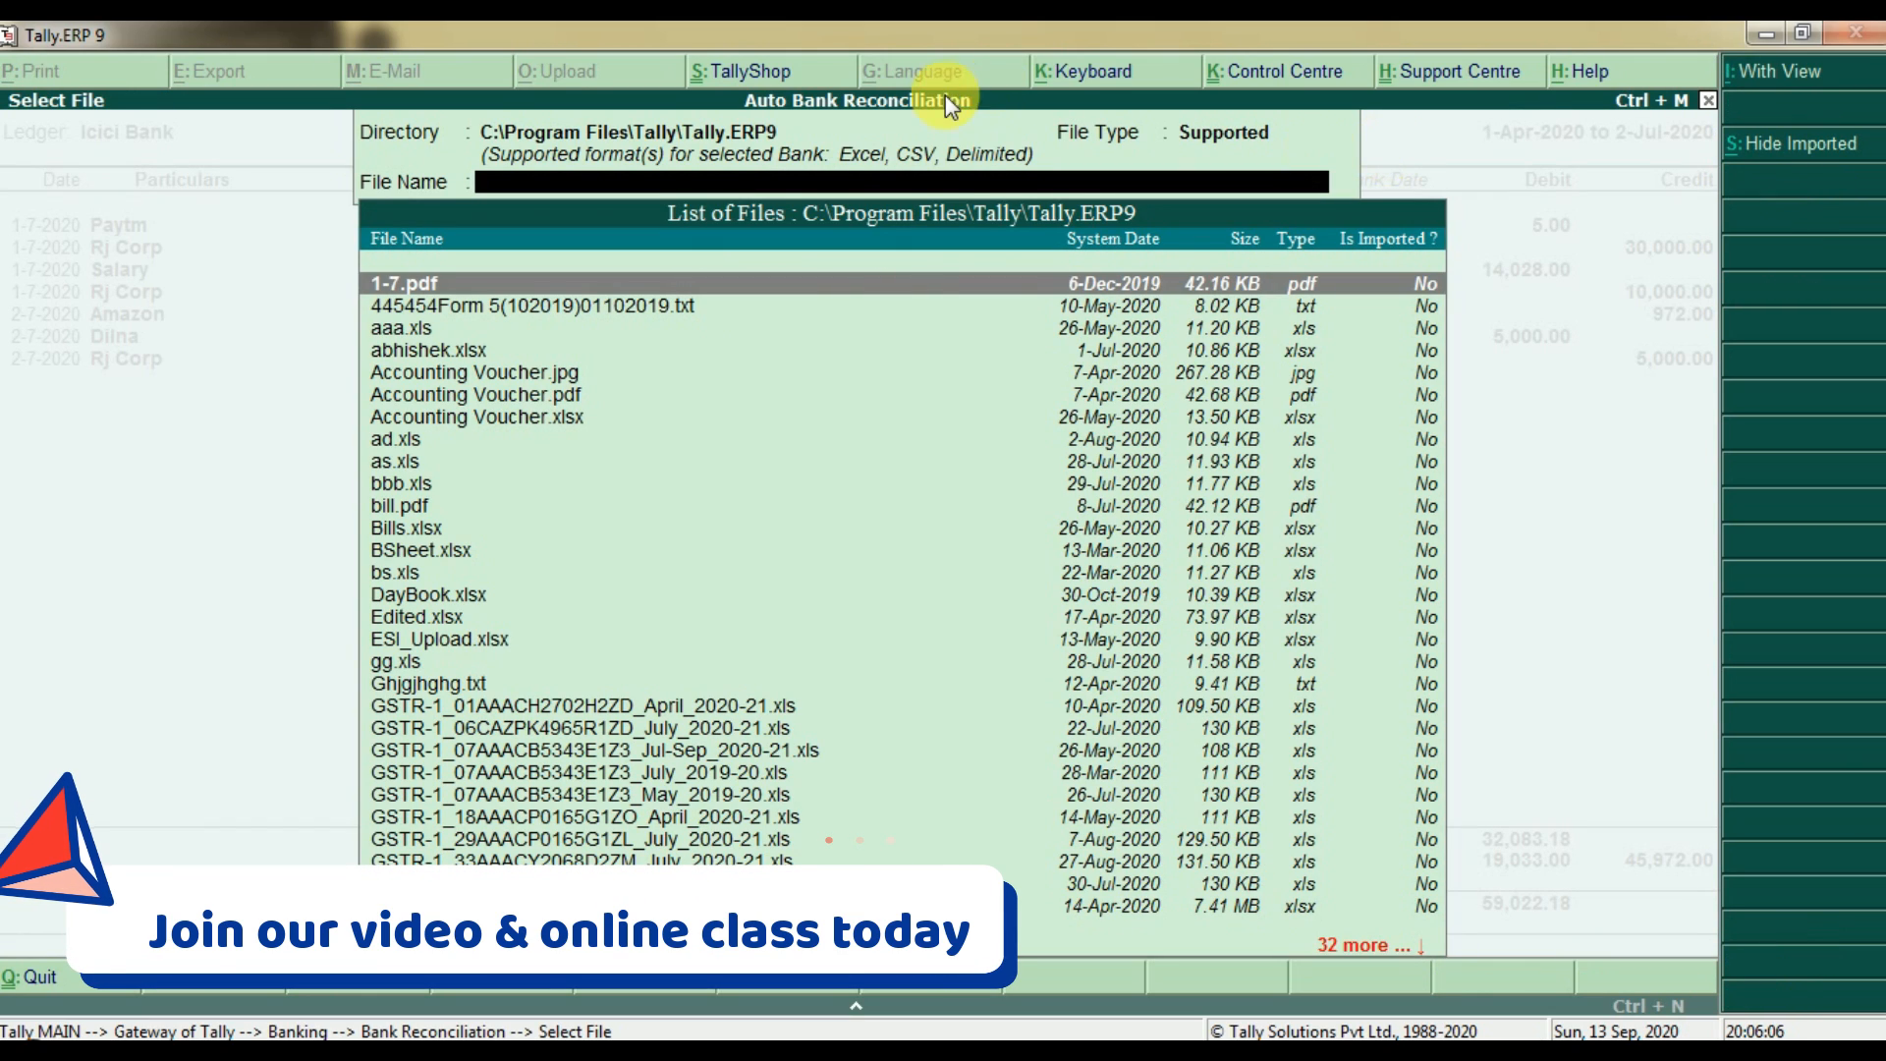
{"action": "key", "text": "BackSpace"}
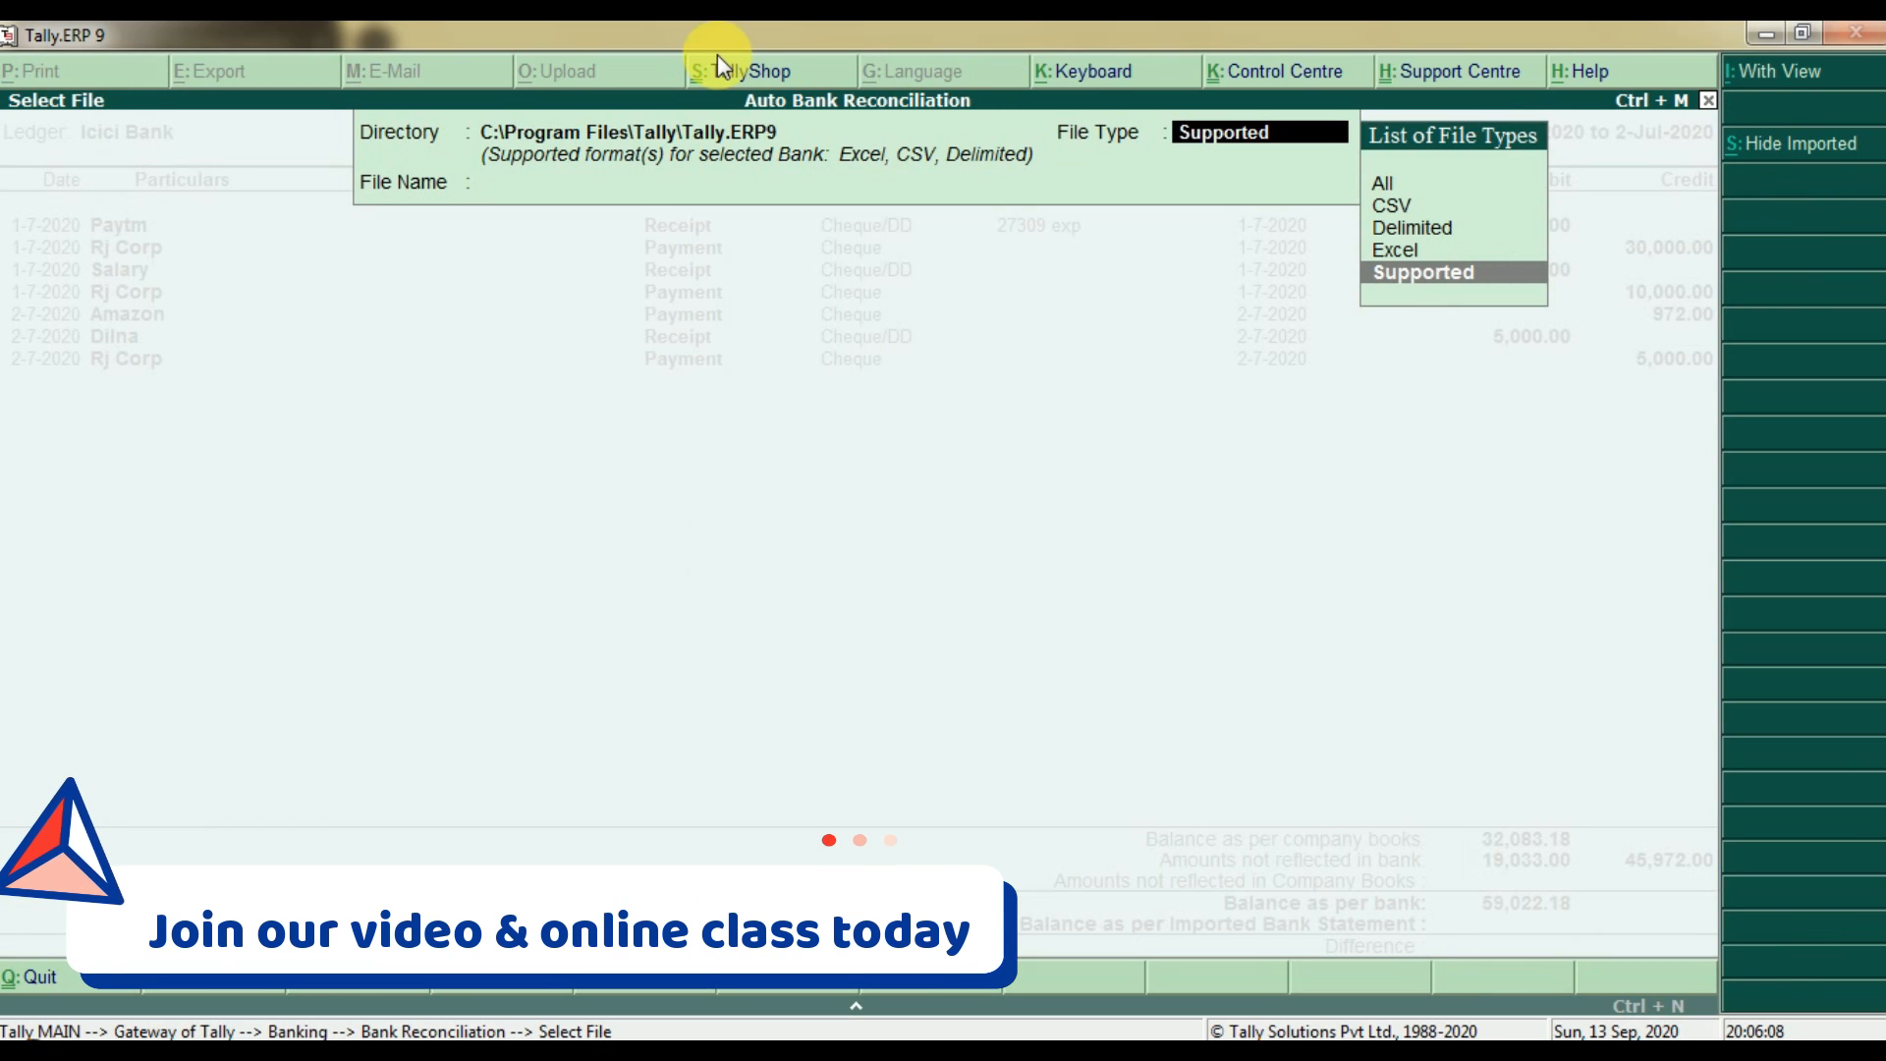
{"action": "key", "text": "BackSpace"}
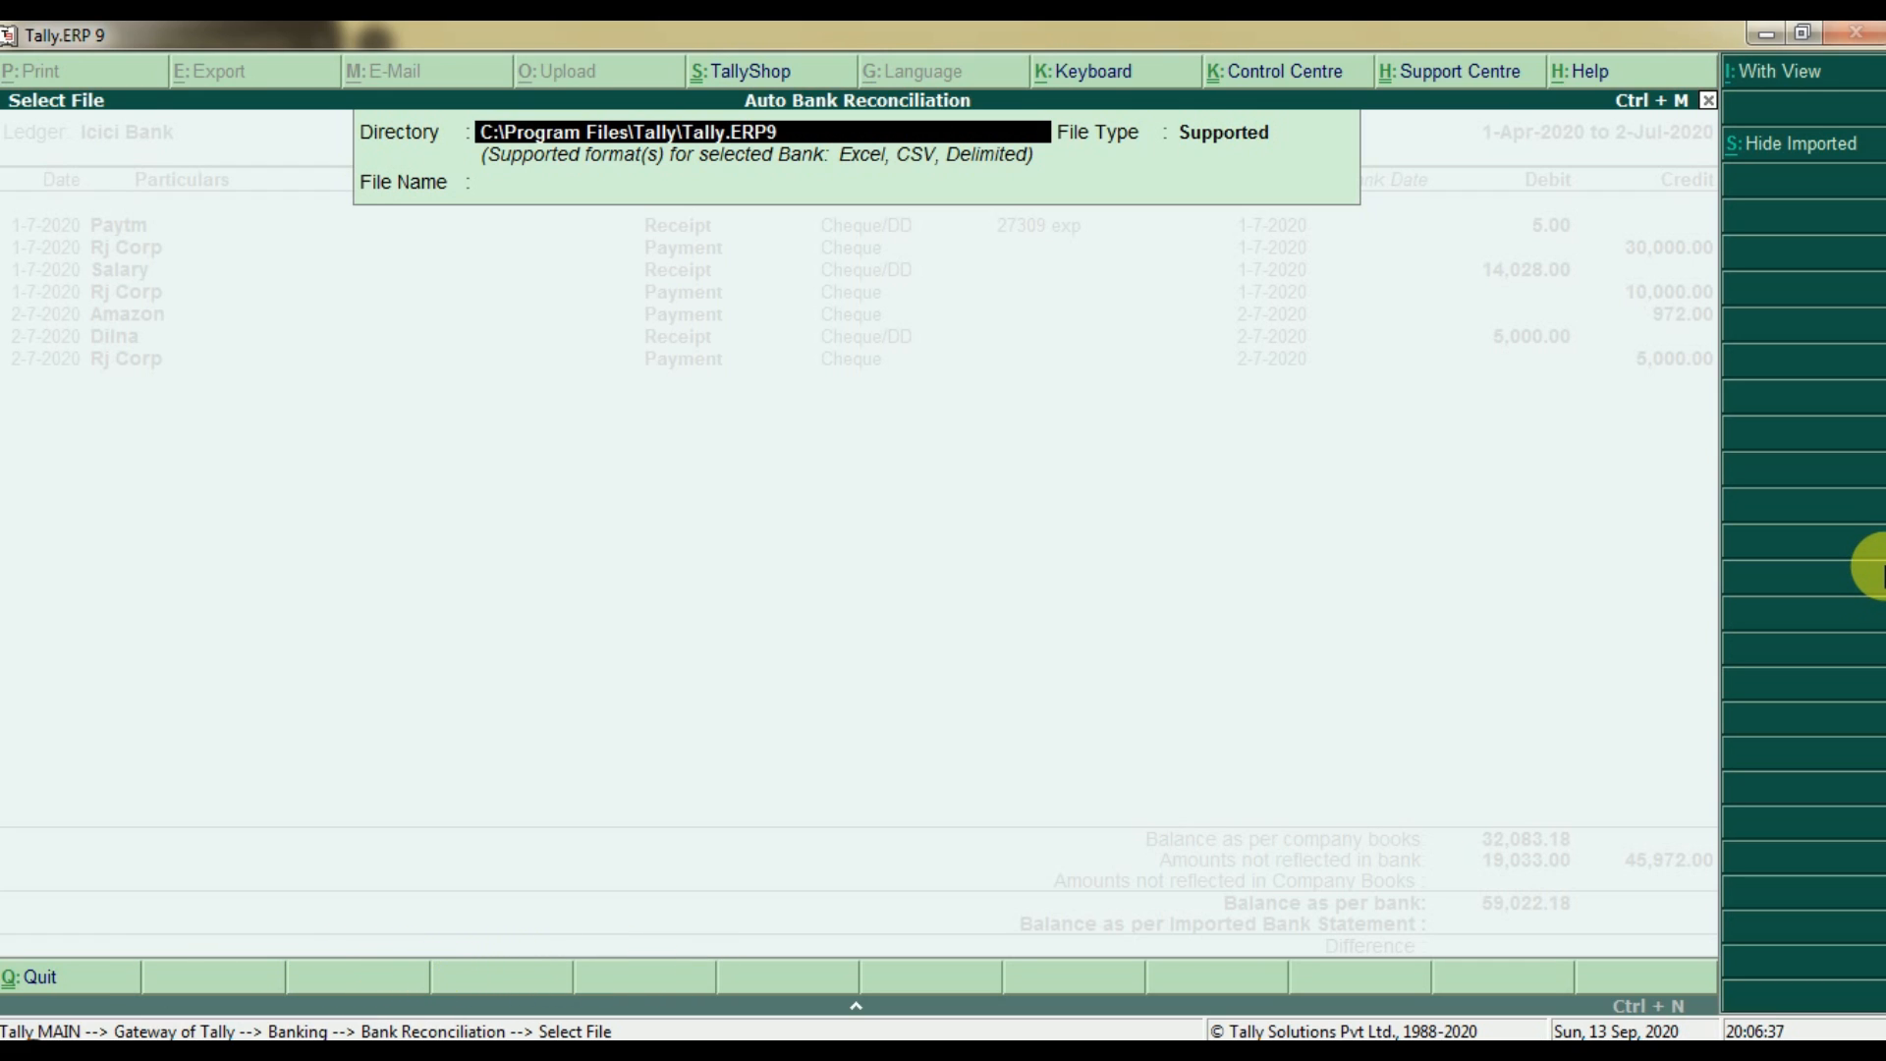
{"action": "key", "text": "Return"}
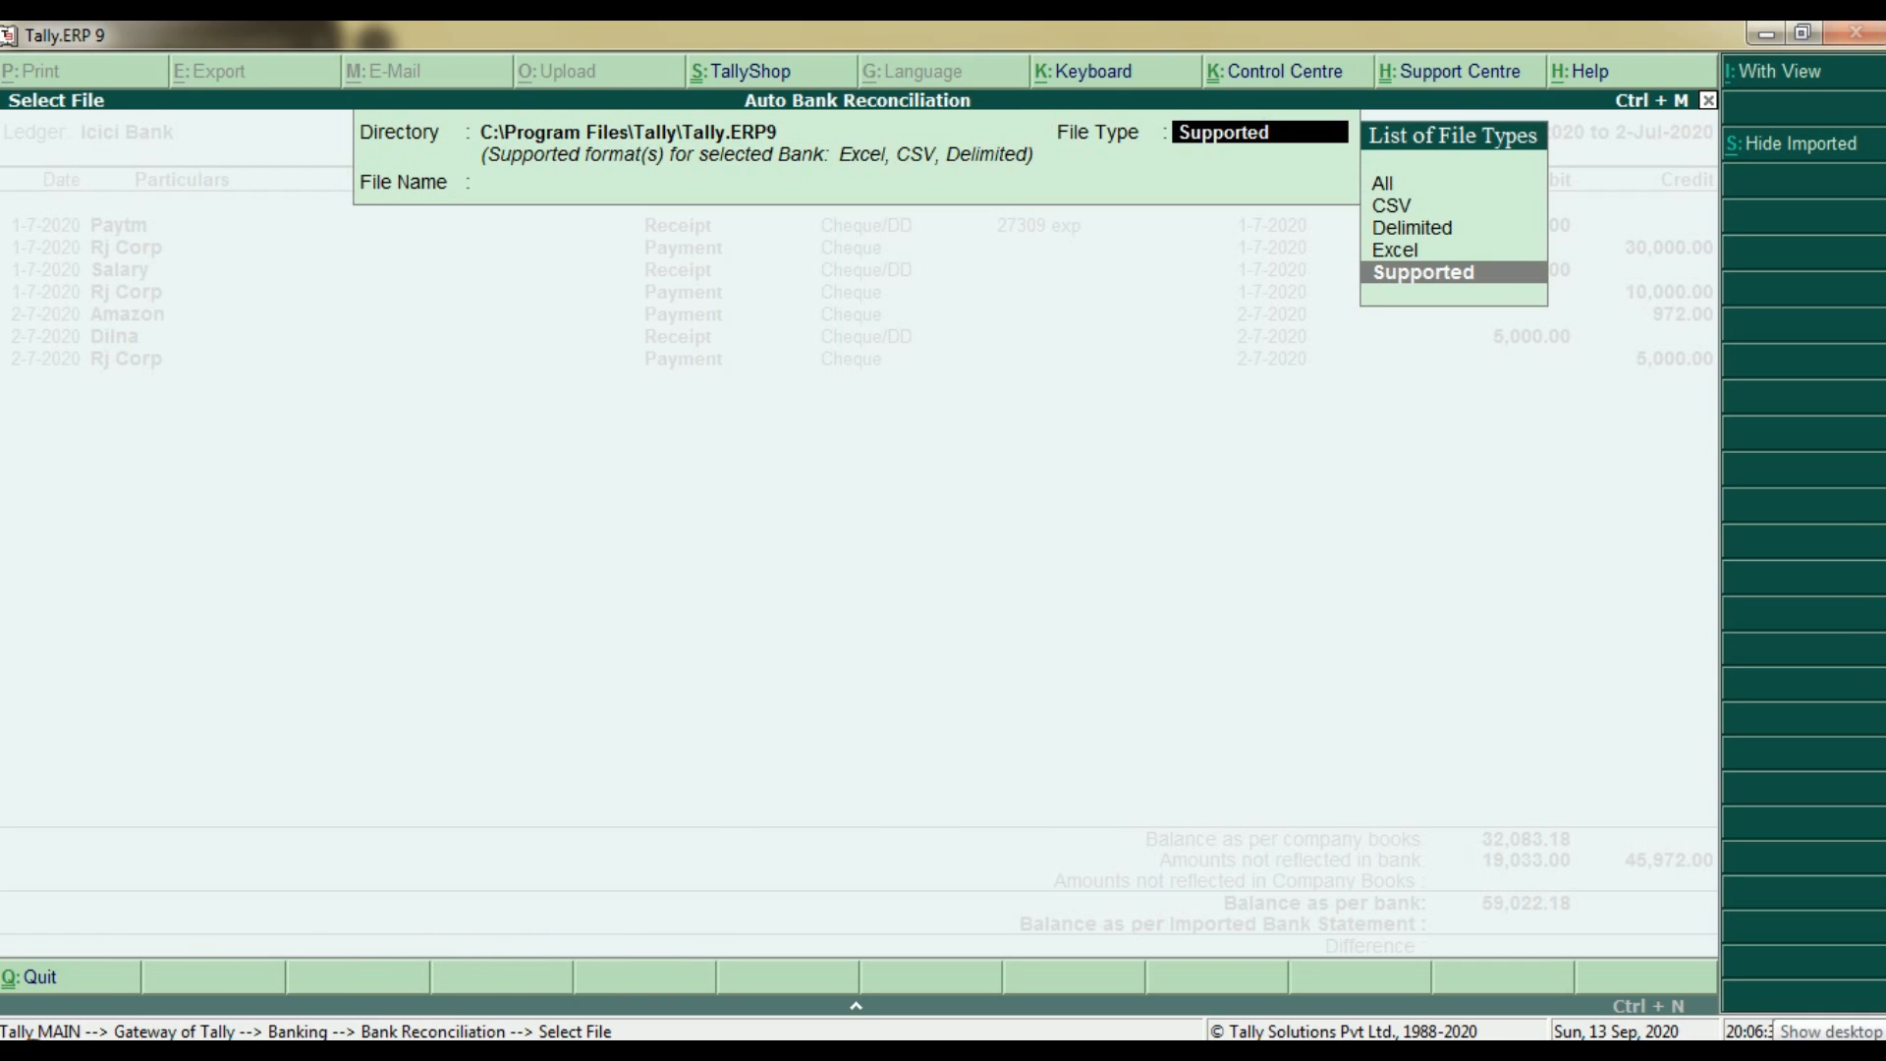
{"action": "key", "text": "Return"}
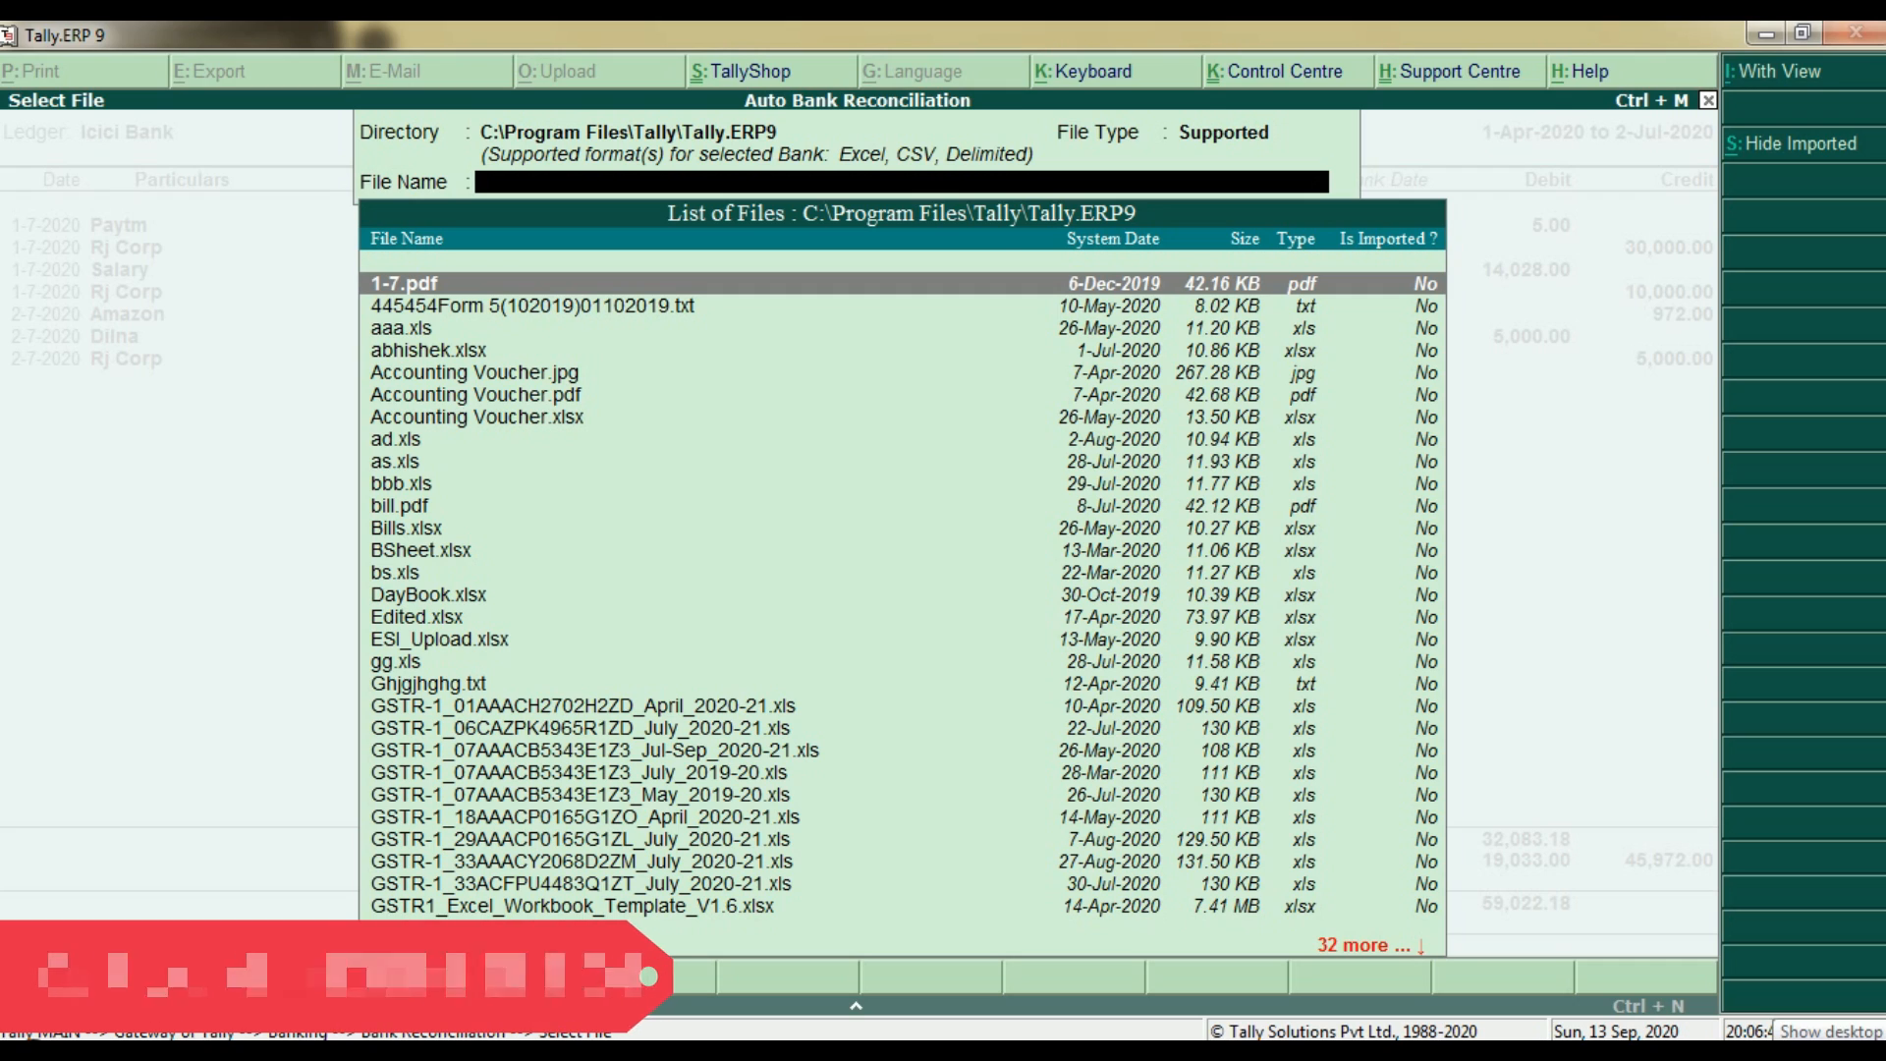
Import the bank statement file M_OpTransactionHistory13-09-2020-imp.xls, agreeing to continue with the repeated import
{"action": "key", "text": "Down"}
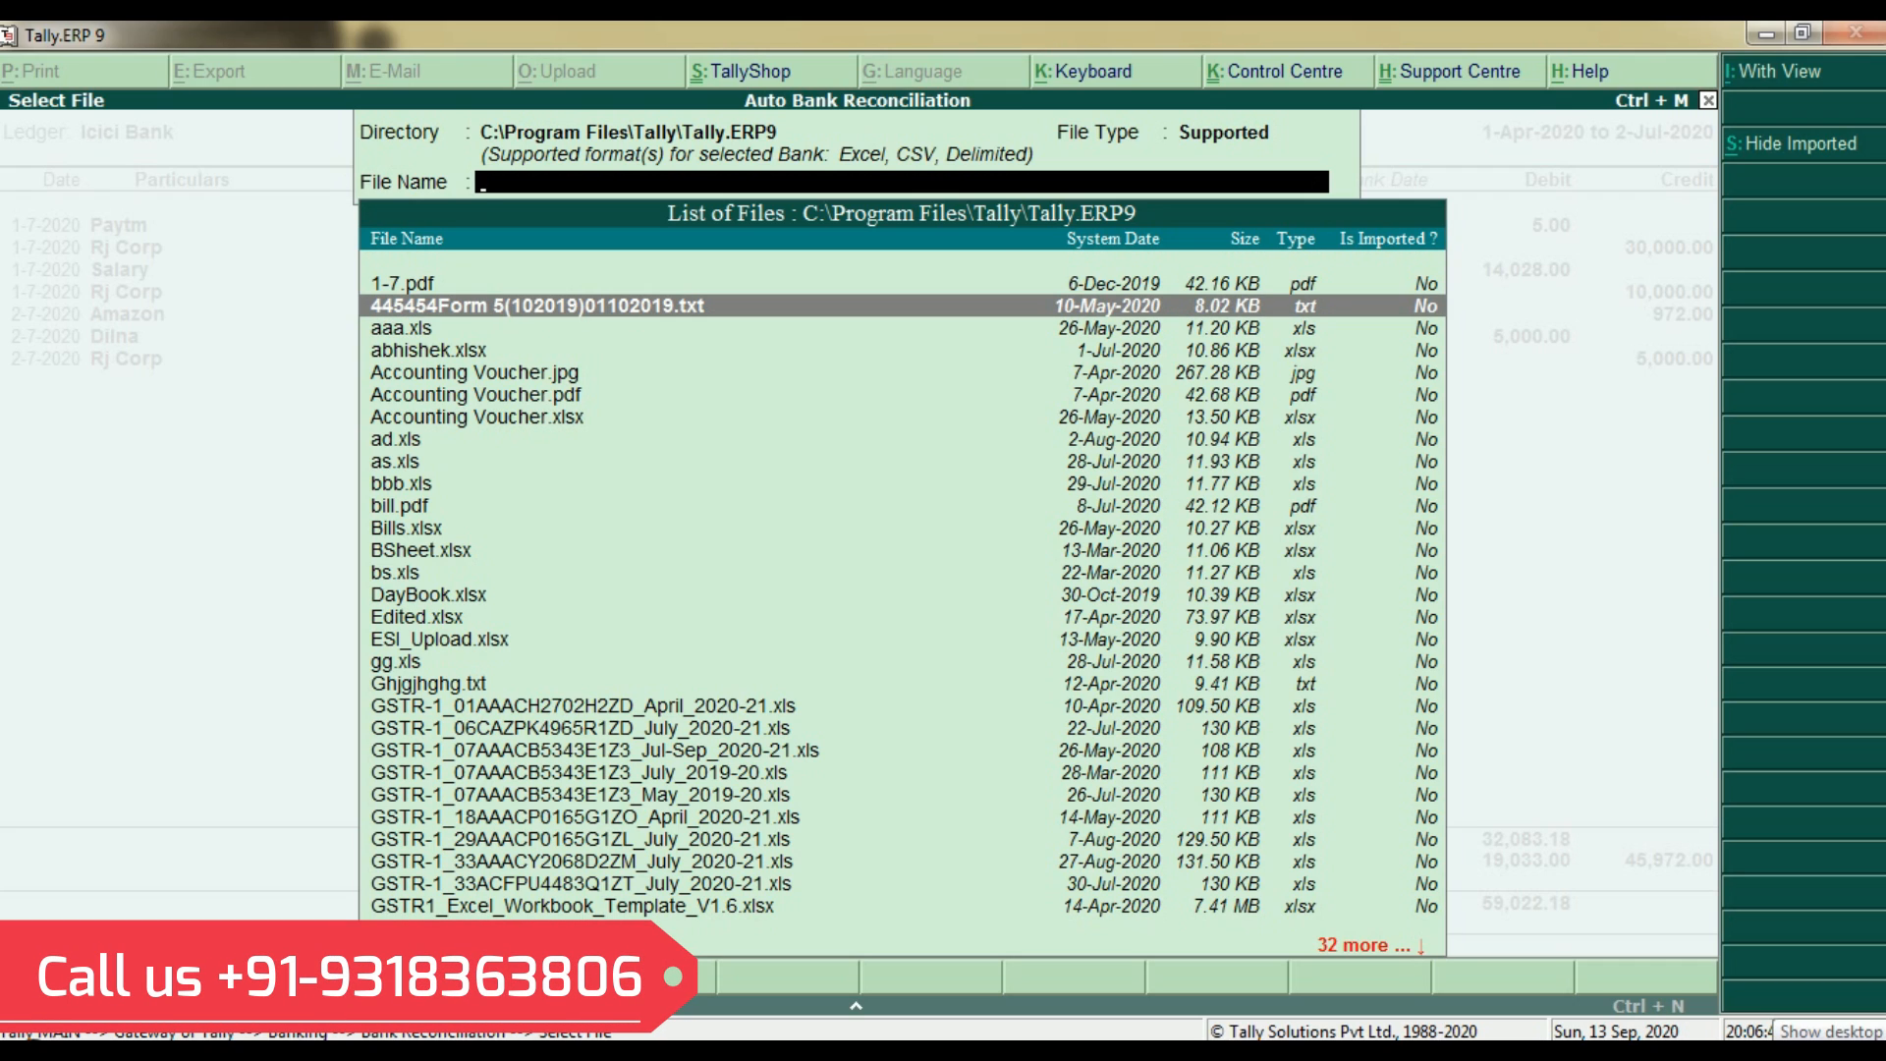
{"action": "key", "text": "Down"}
{"action": "key", "text": "Down"}
{"action": "key", "text": "Down"}
{"action": "key", "text": "Down"}
{"action": "key", "text": "Down"}
{"action": "key", "text": "Down"}
{"action": "key", "text": "Down"}
{"action": "key", "text": "Down"}
{"action": "key", "text": "Down"}
{"action": "key", "text": "Down"}
{"action": "key", "text": "Down"}
{"action": "key", "text": "Down"}
{"action": "key", "text": "Down"}
{"action": "key", "text": "Down"}
{"action": "key", "text": "Down"}
{"action": "key", "text": "Down"}
{"action": "key", "text": "Down"}
{"action": "key", "text": "Down"}
{"action": "key", "text": "Down"}
{"action": "key", "text": "Down"}
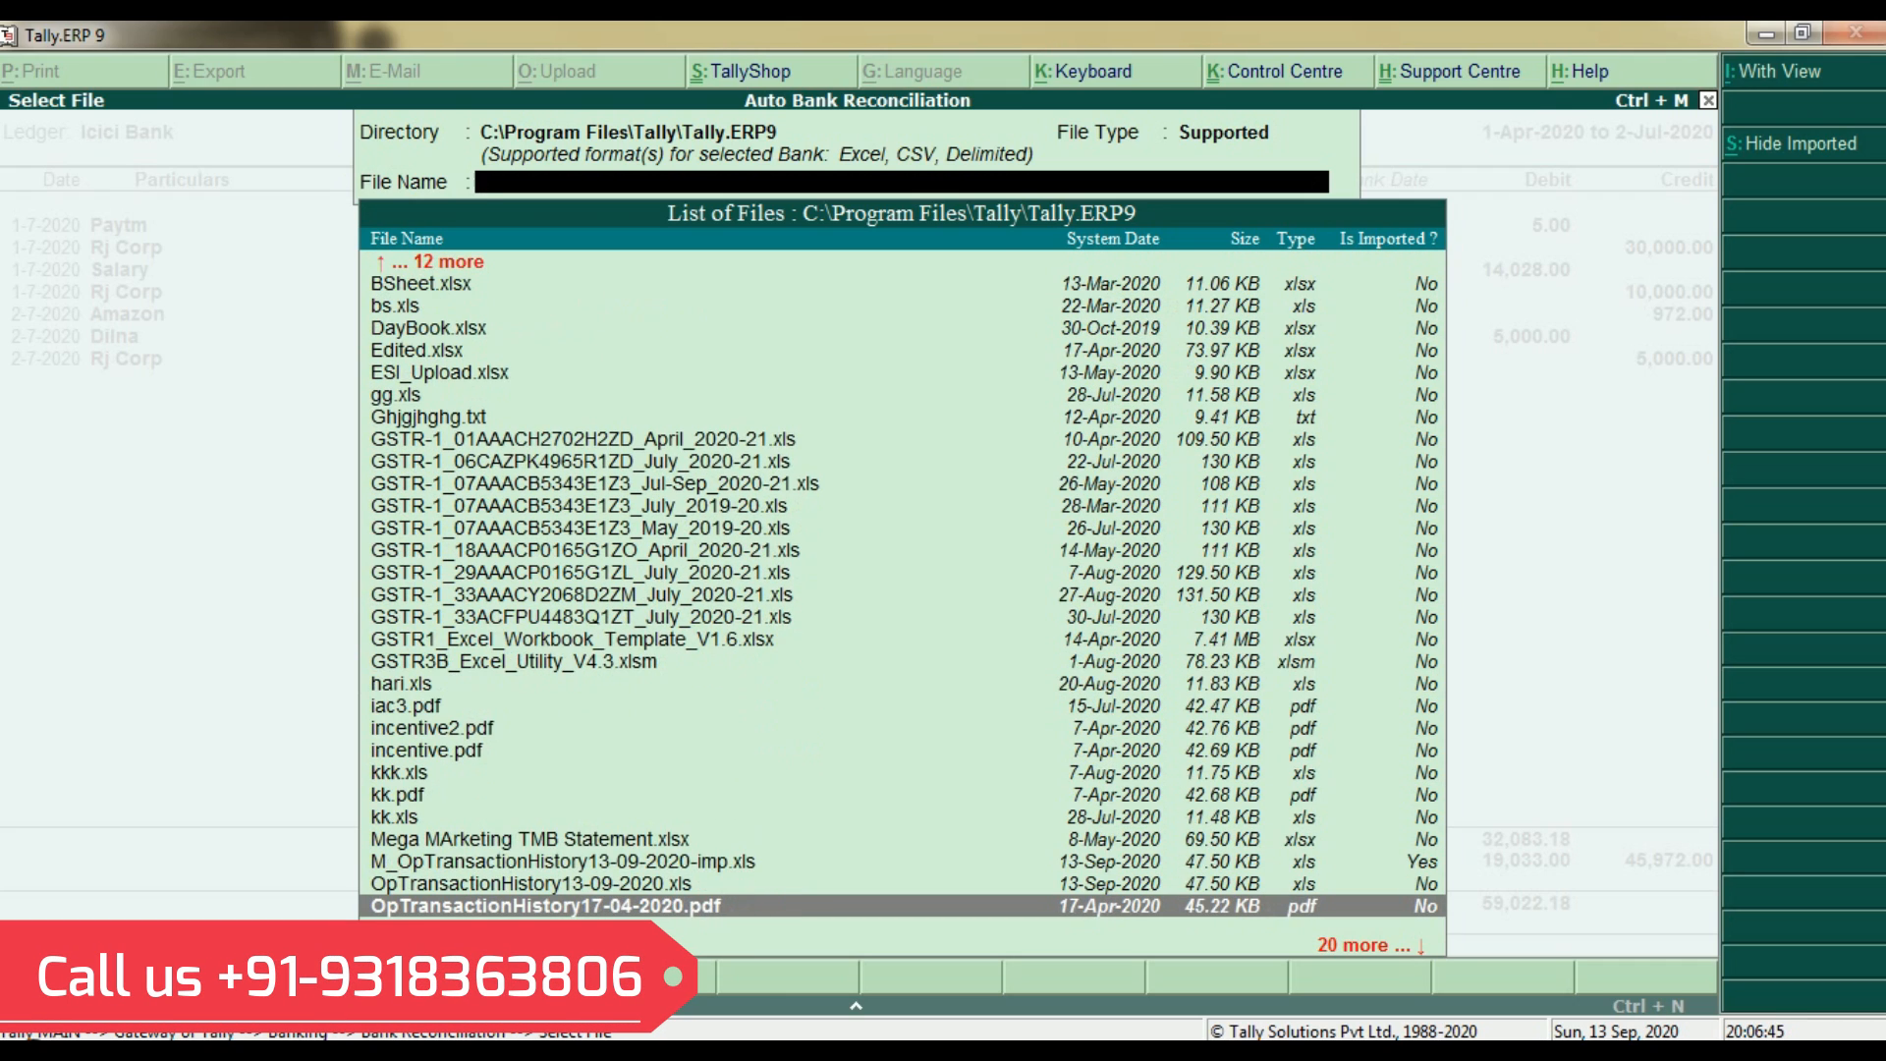
{"action": "key", "text": "Up"}
{"action": "key", "text": "Up"}
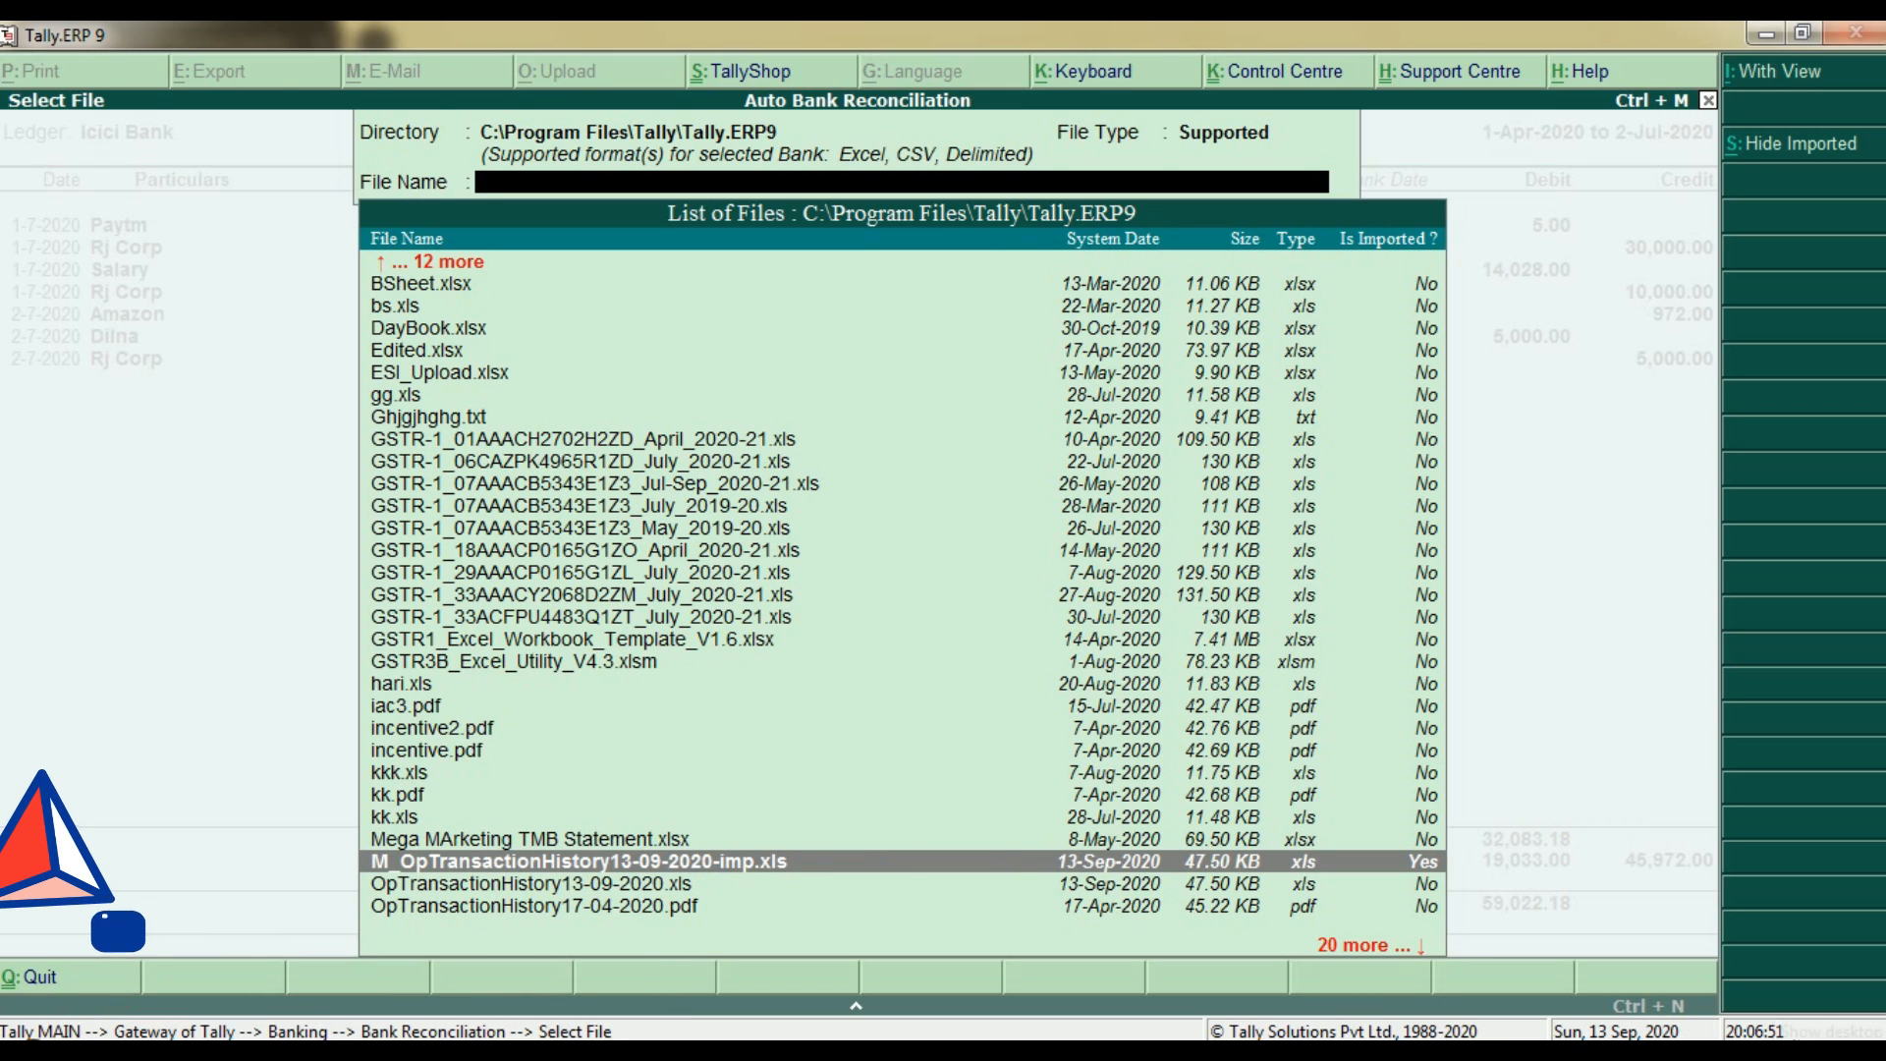
{"action": "key", "text": "Return"}
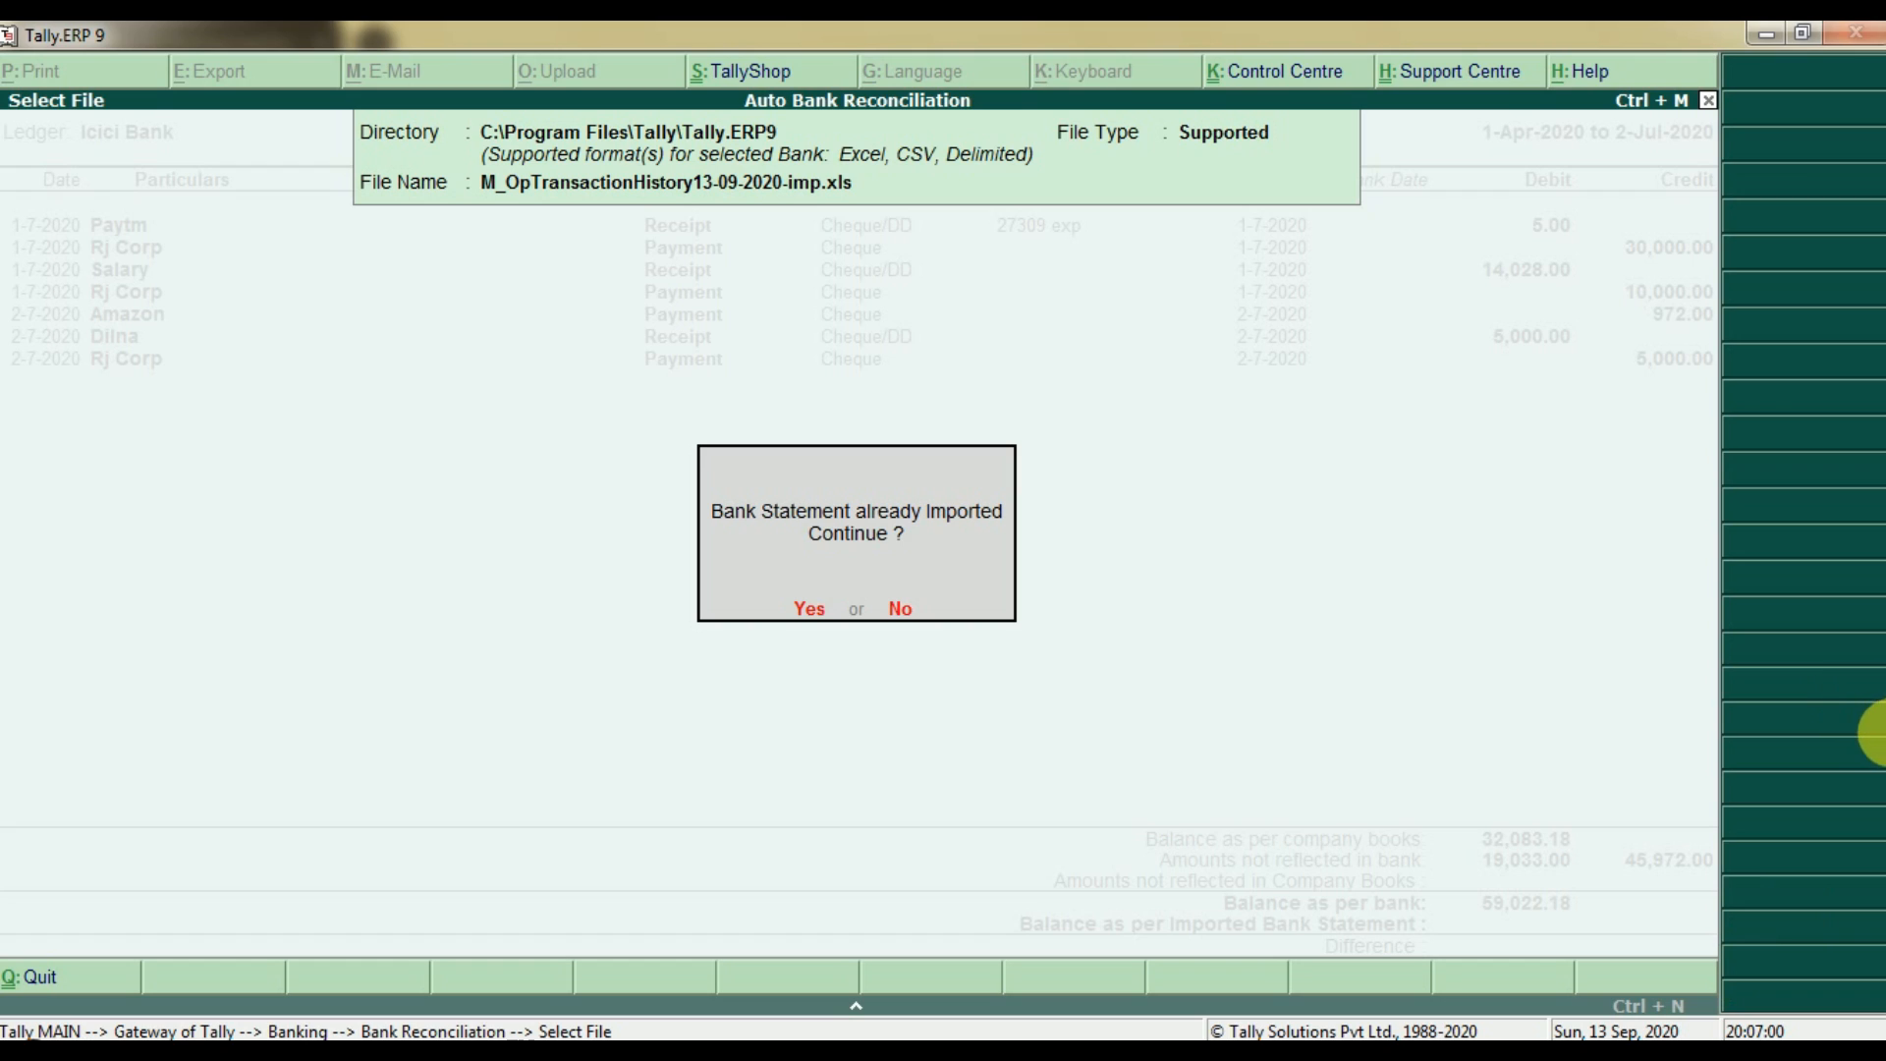
{"action": "key", "text": "y"}
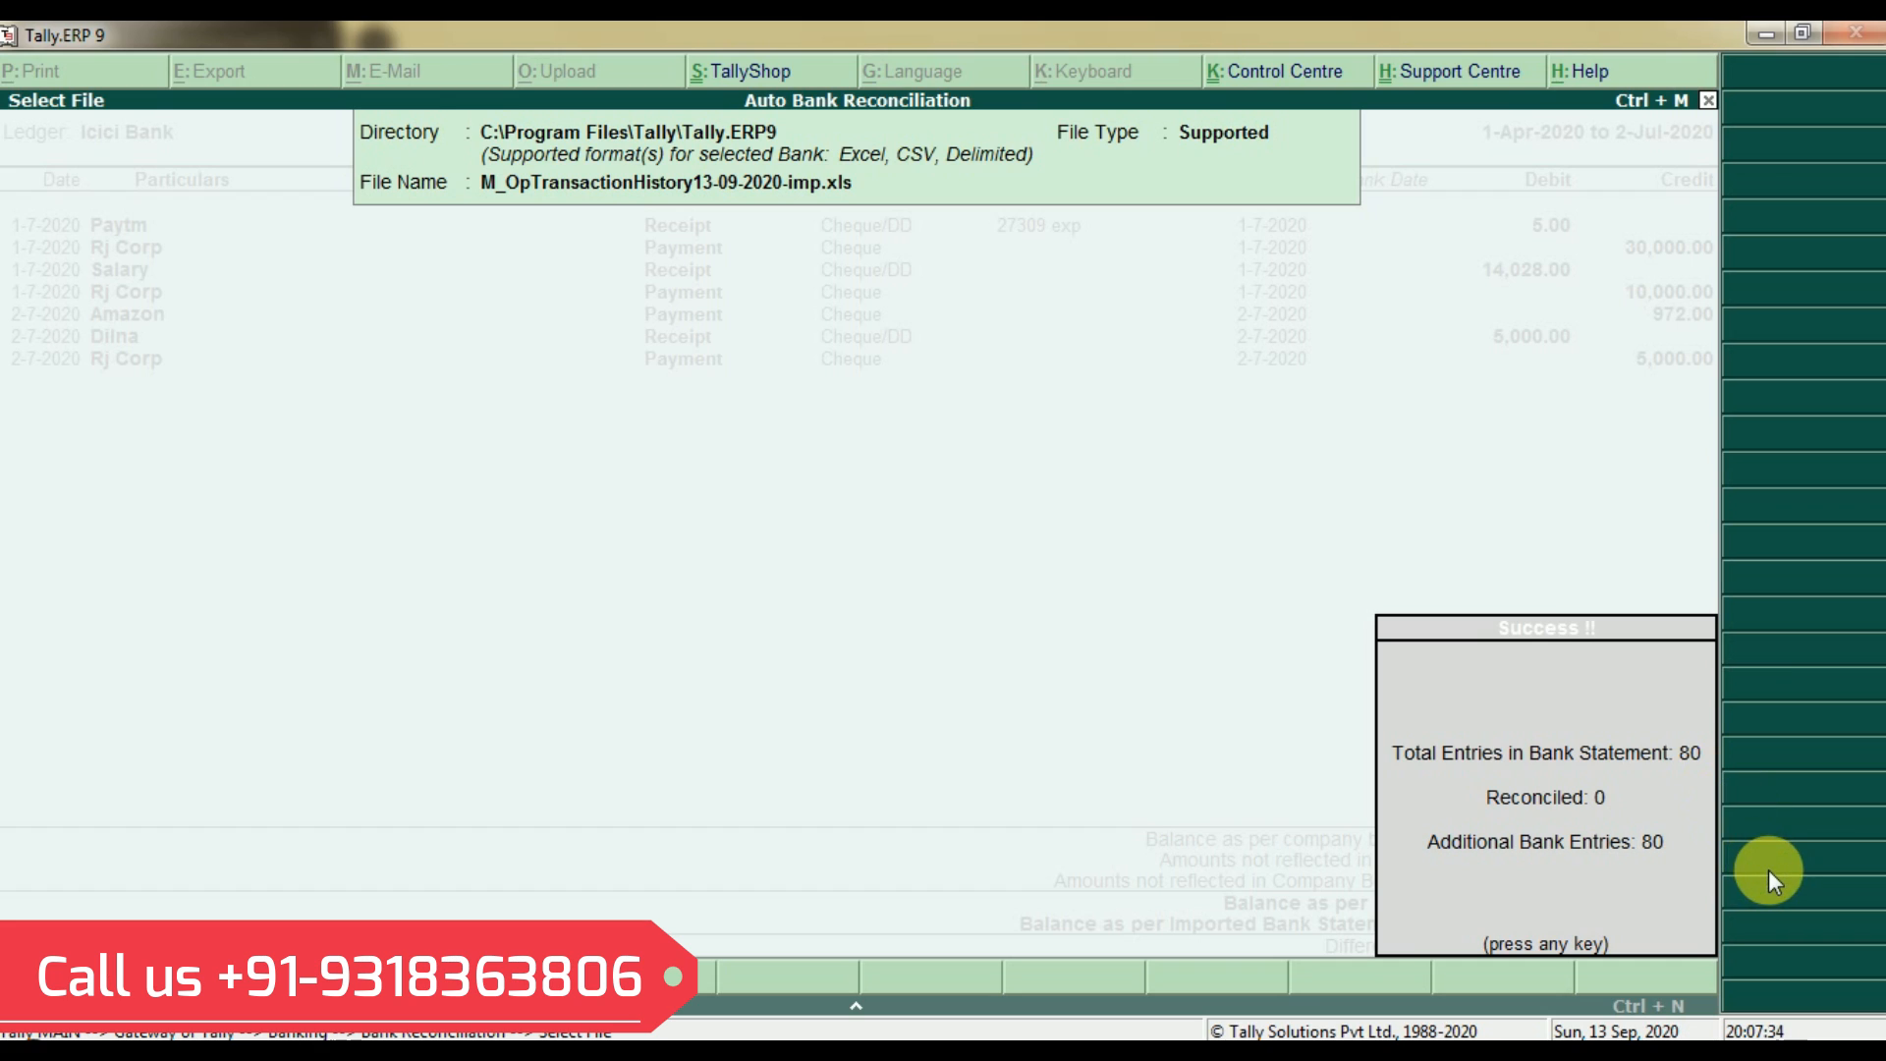
{"action": "key", "text": "Return"}
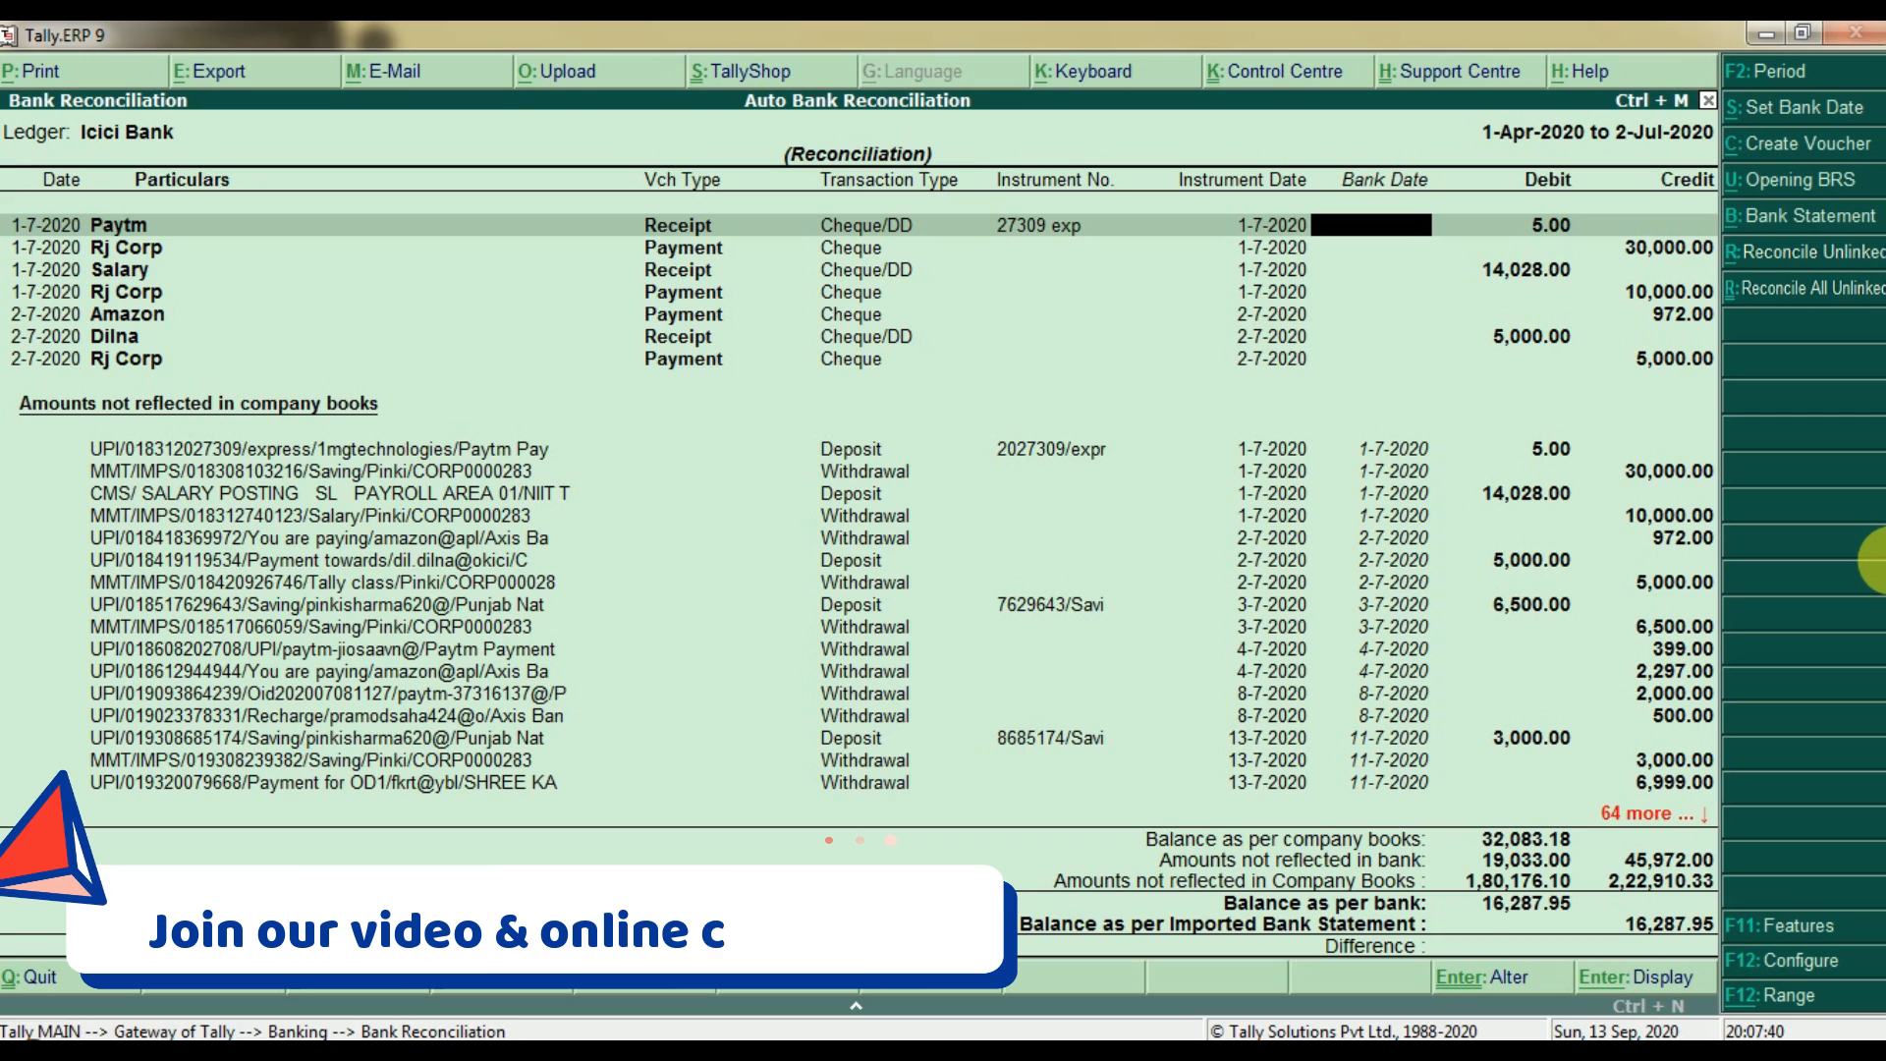
Go through the company's vouchers and the imported entries under Amounts not reflected in company books
{"action": "key", "text": "Down"}
{"action": "key", "text": "Down"}
{"action": "key", "text": "Down"}
{"action": "key", "text": "Down"}
{"action": "key", "text": "Down"}
{"action": "key", "text": "Down"}
{"action": "key", "text": "Down"}
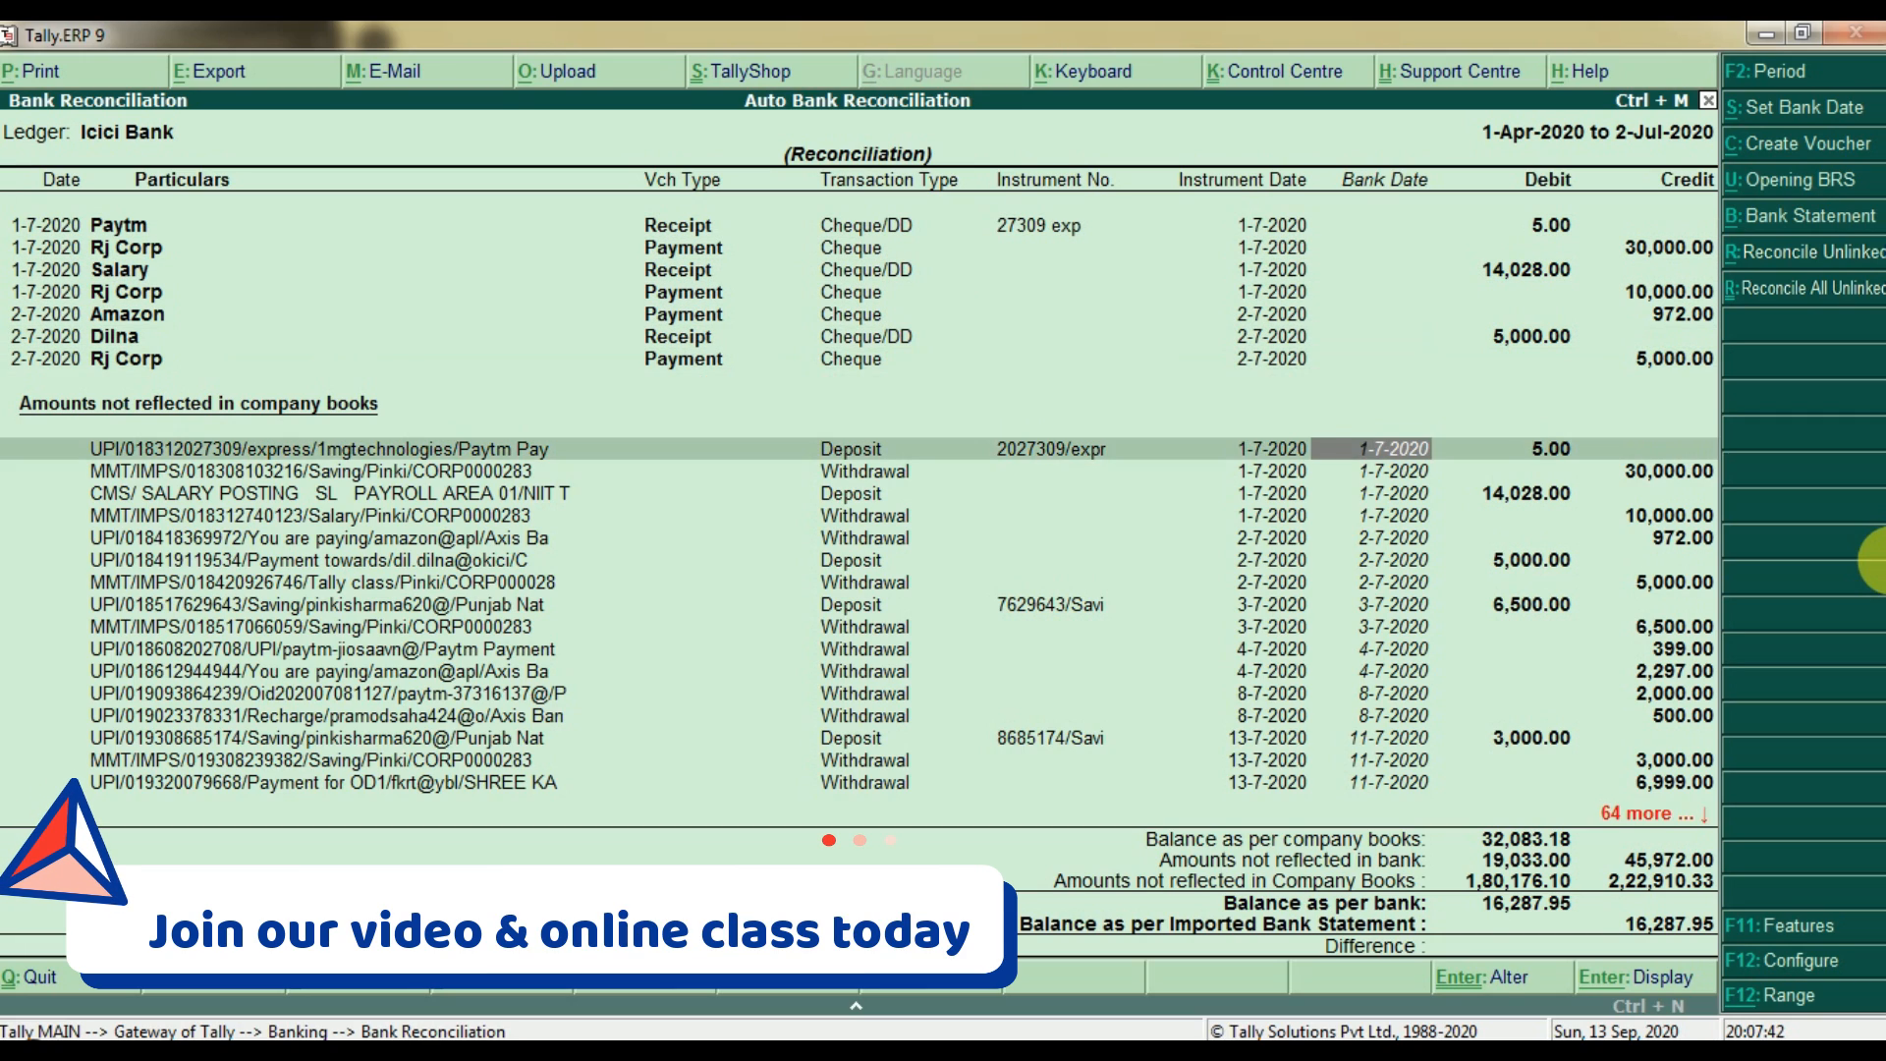
{"action": "key", "text": "Down"}
{"action": "key", "text": "Down"}
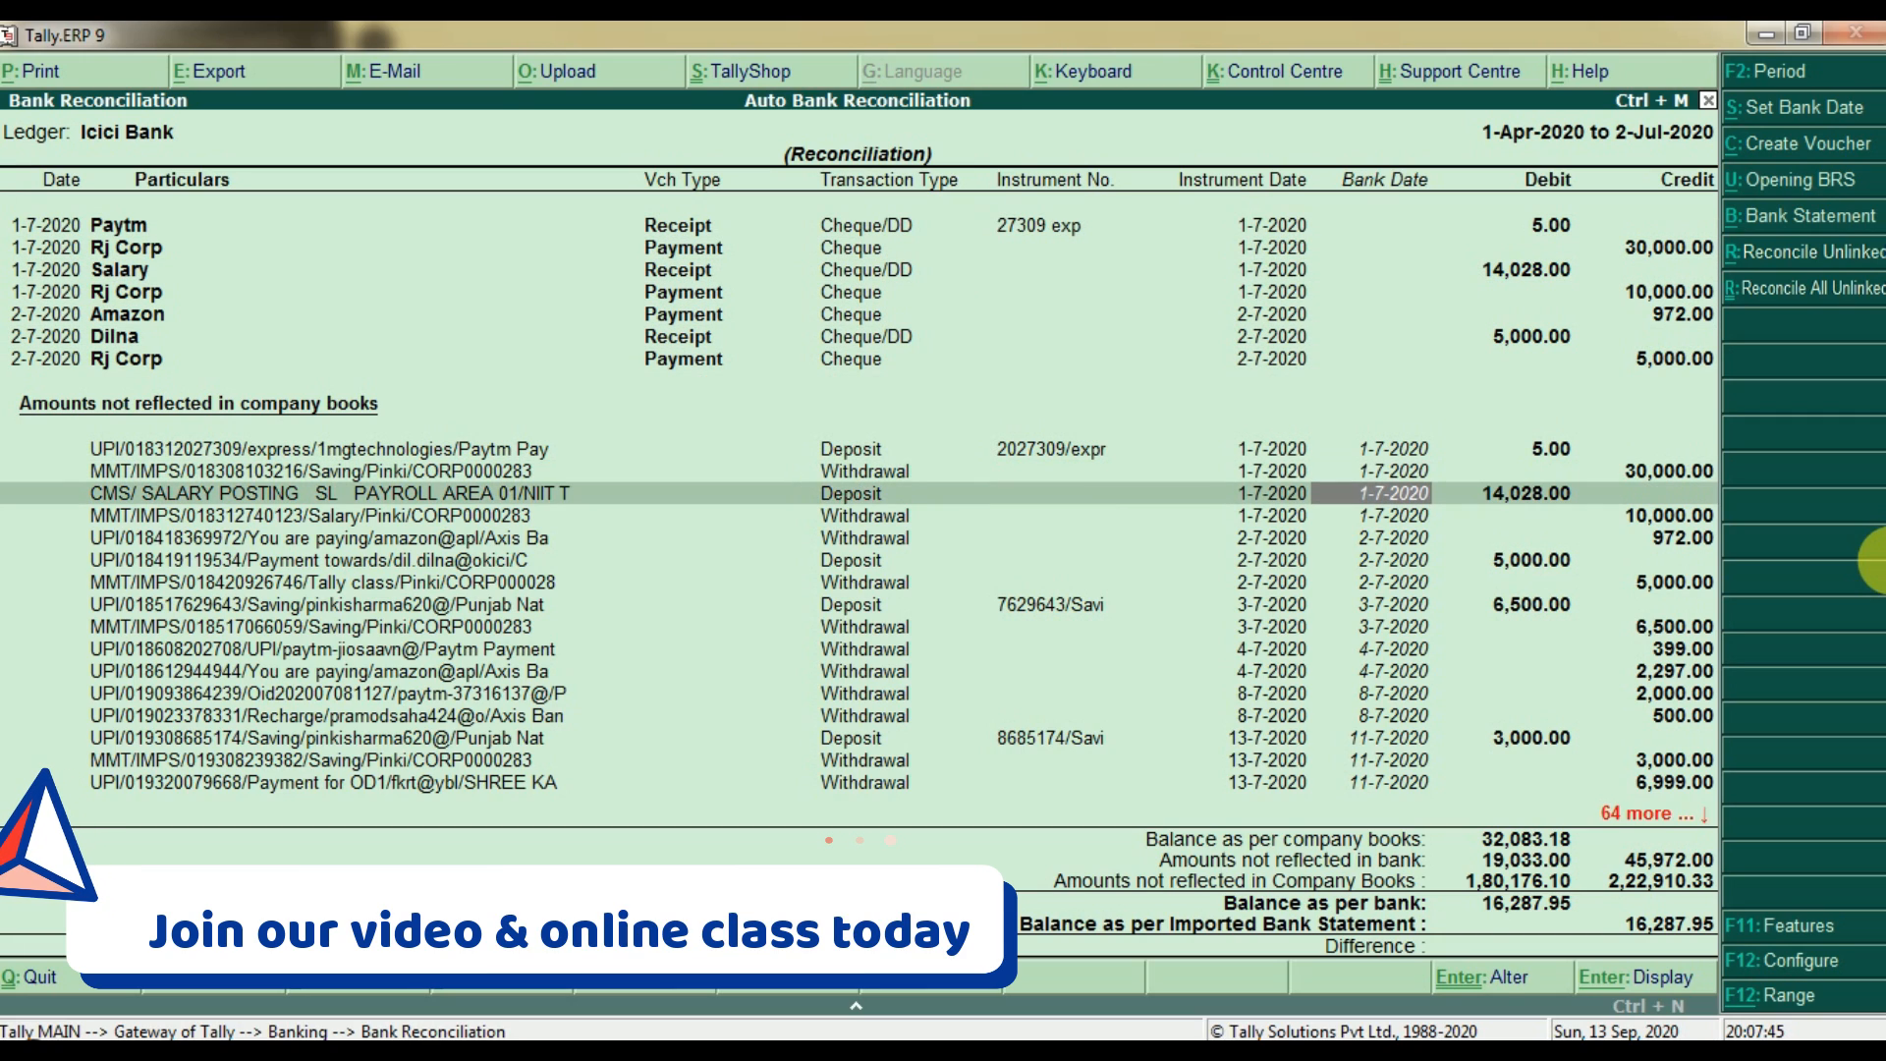
{"action": "key", "text": "Down"}
{"action": "key", "text": "Down"}
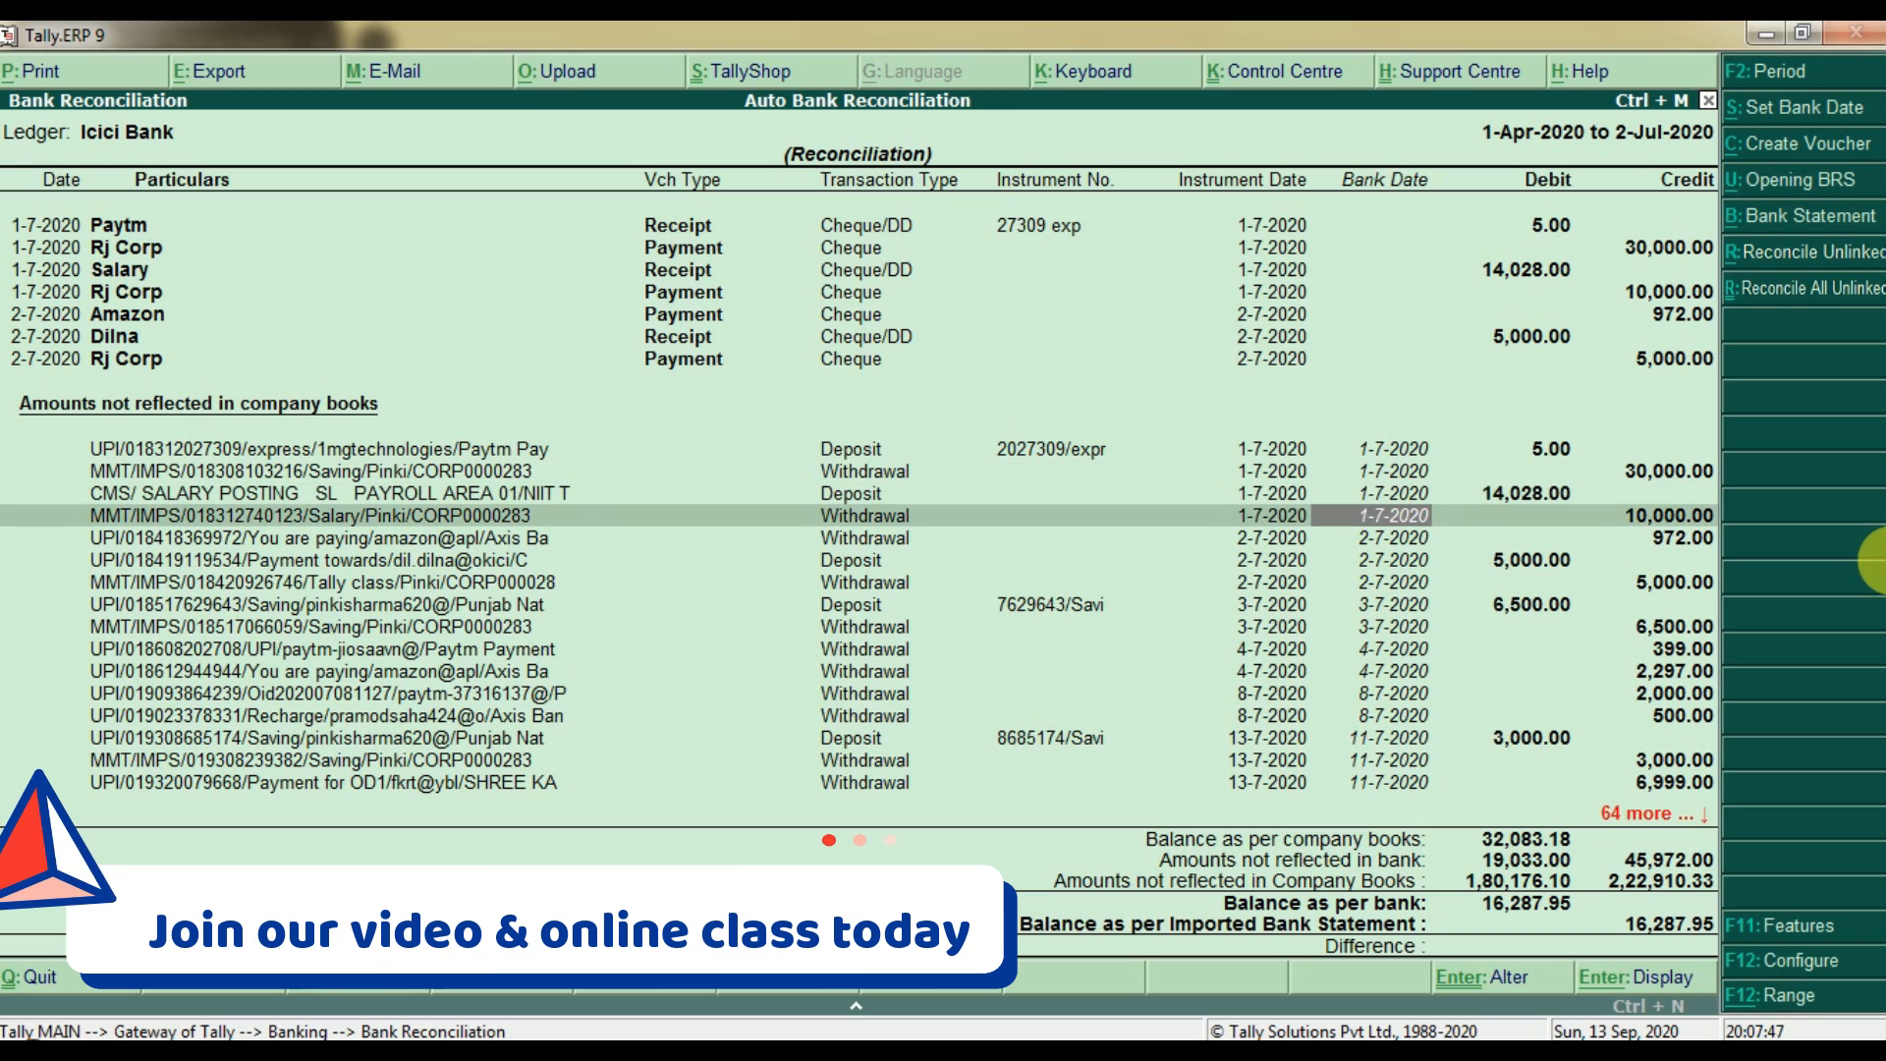
{"action": "key", "text": "Down"}
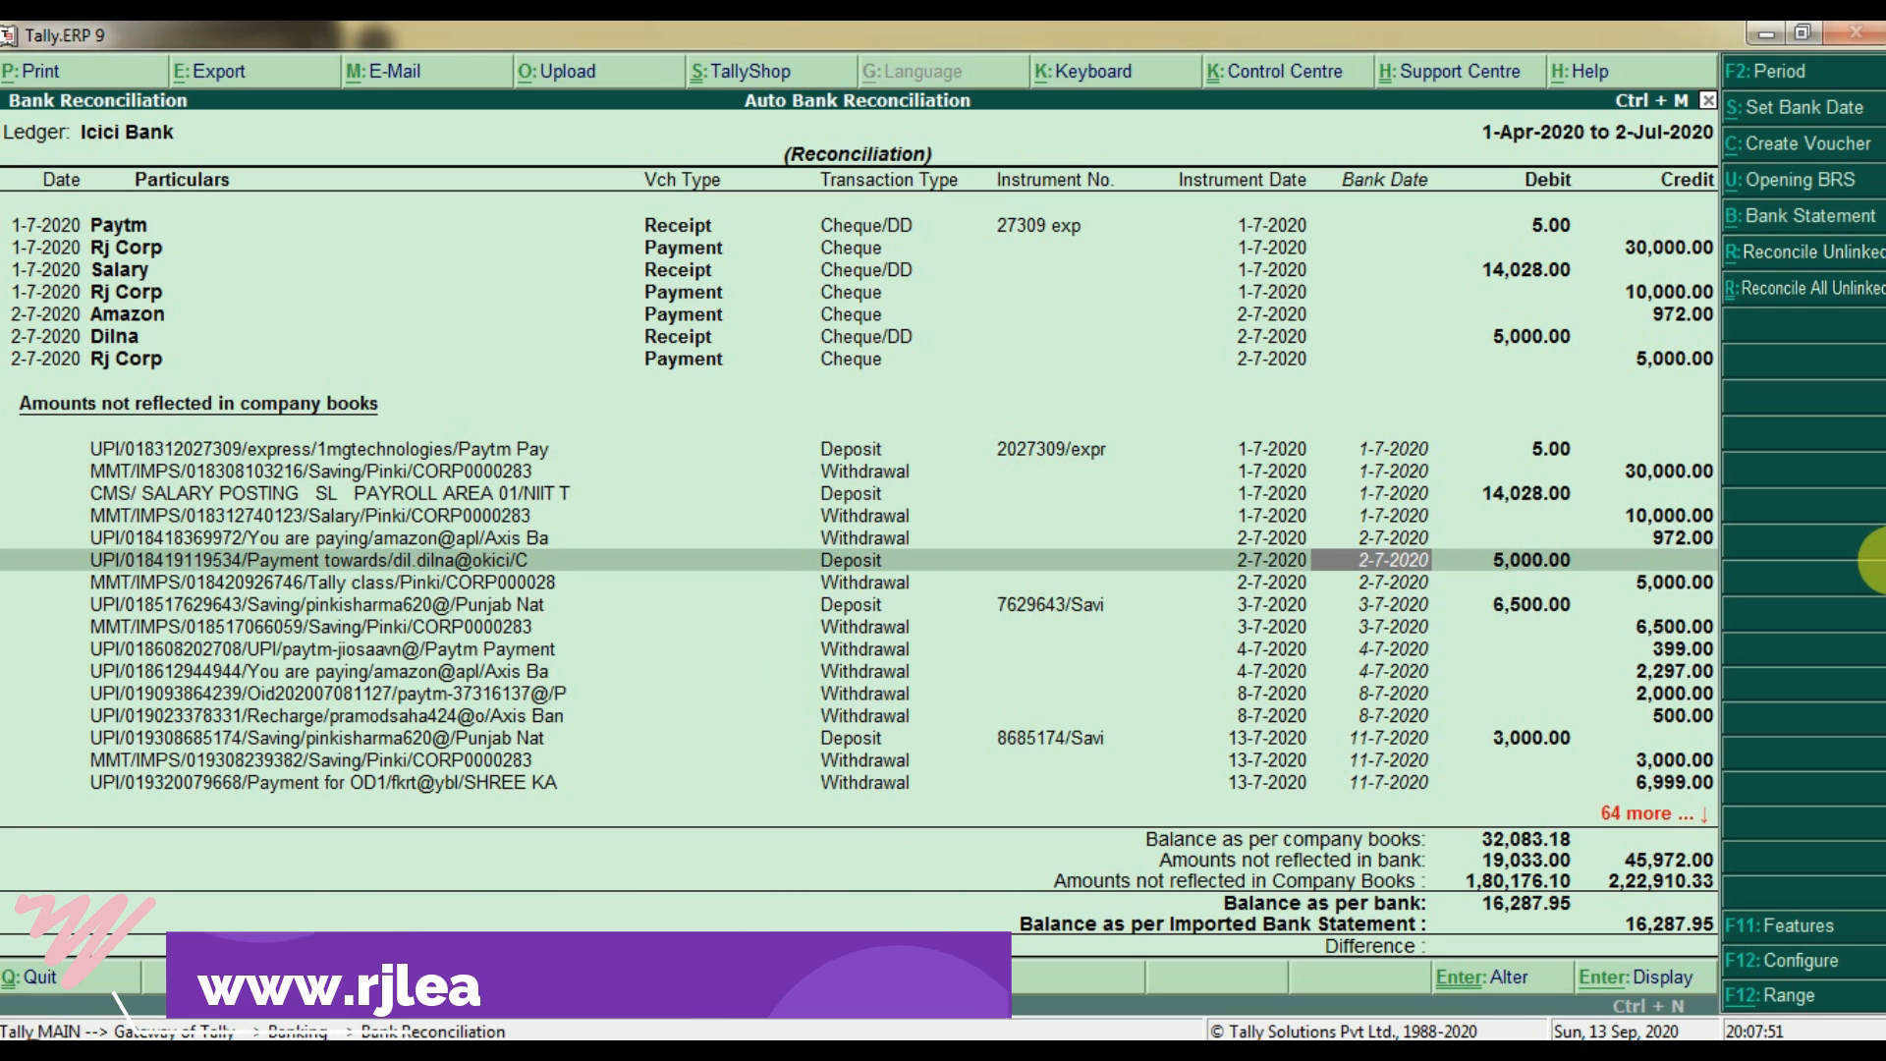
Compare the Salary receipt and the vouchers below it with the imported bank entries, ending on the imported Paytm deposit
{"action": "key", "text": "Up"}
{"action": "key", "text": "Up"}
{"action": "key", "text": "Up"}
{"action": "key", "text": "Up"}
{"action": "key", "text": "Up"}
{"action": "key", "text": "Up"}
{"action": "key", "text": "Up"}
{"action": "key", "text": "Up"}
{"action": "key", "text": "Up"}
{"action": "key", "text": "Up"}
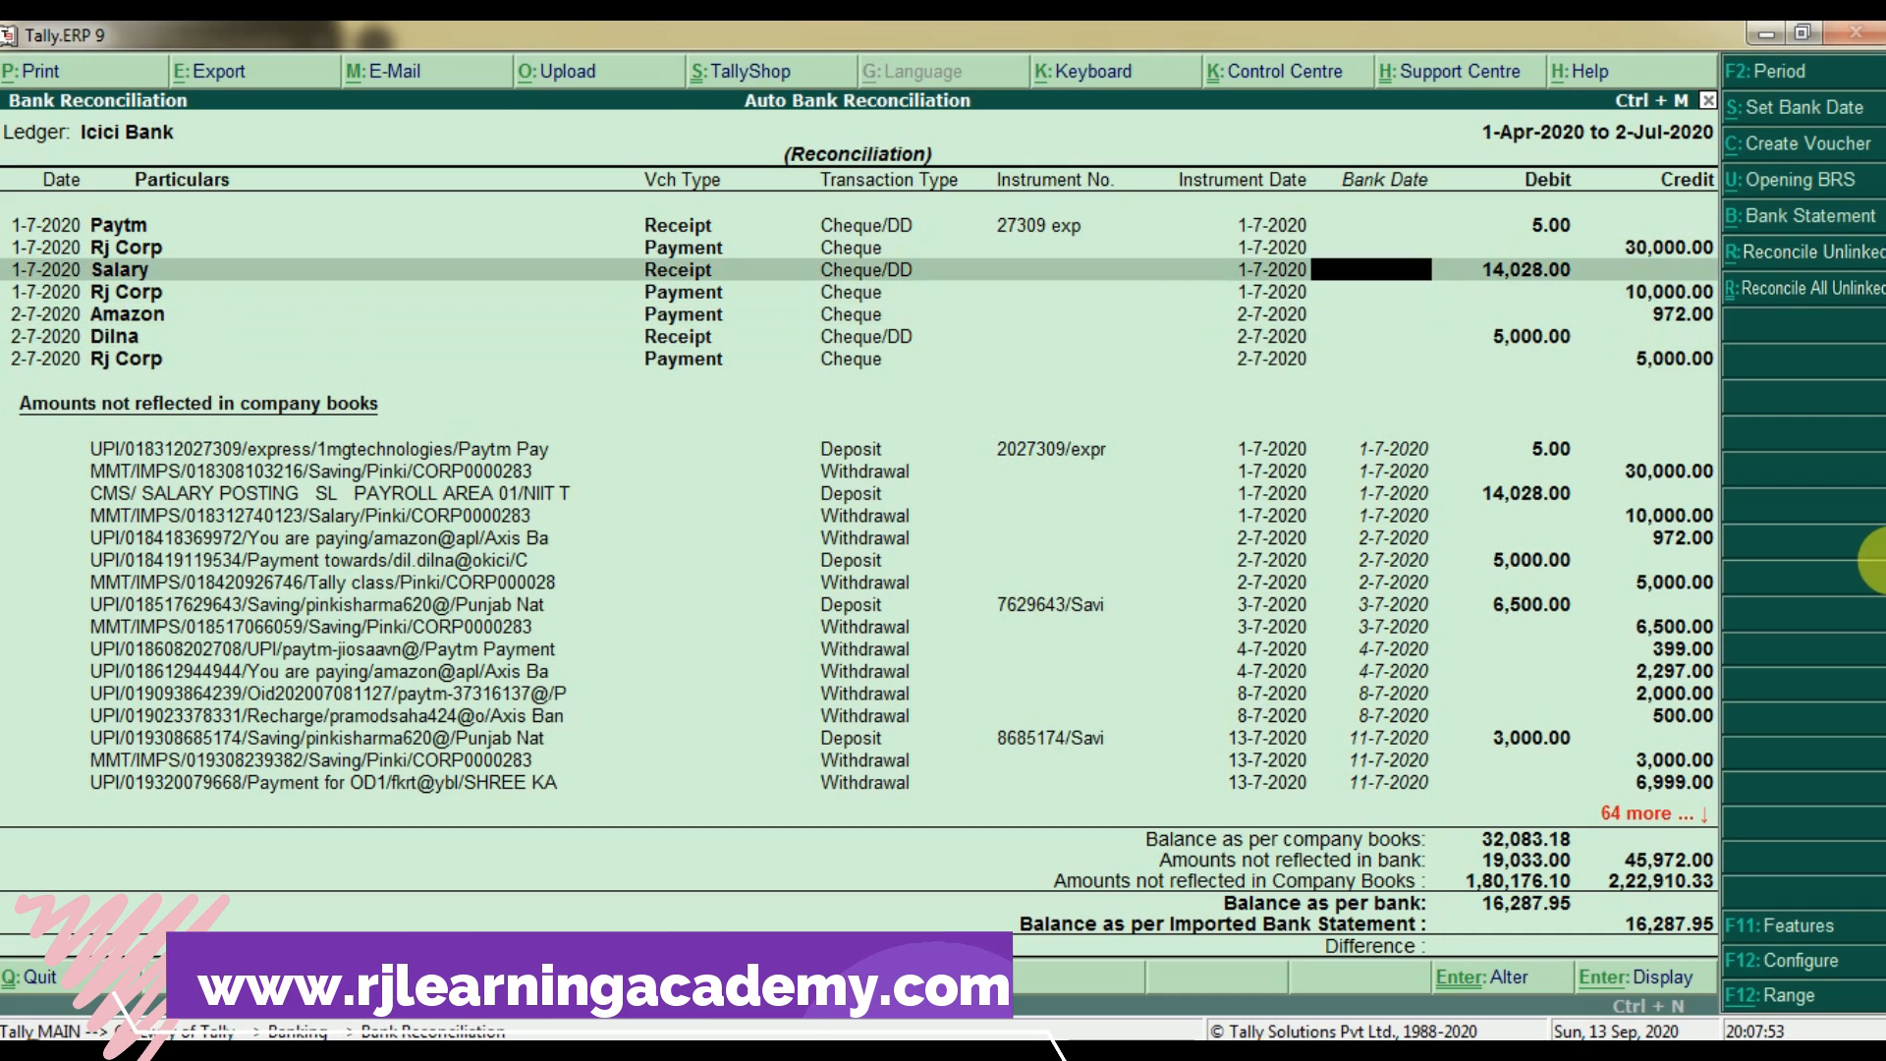
{"action": "key", "text": "Down"}
{"action": "key", "text": "Down"}
{"action": "key", "text": "Down"}
{"action": "key", "text": "Down"}
{"action": "key", "text": "Down"}
{"action": "key", "text": "Down"}
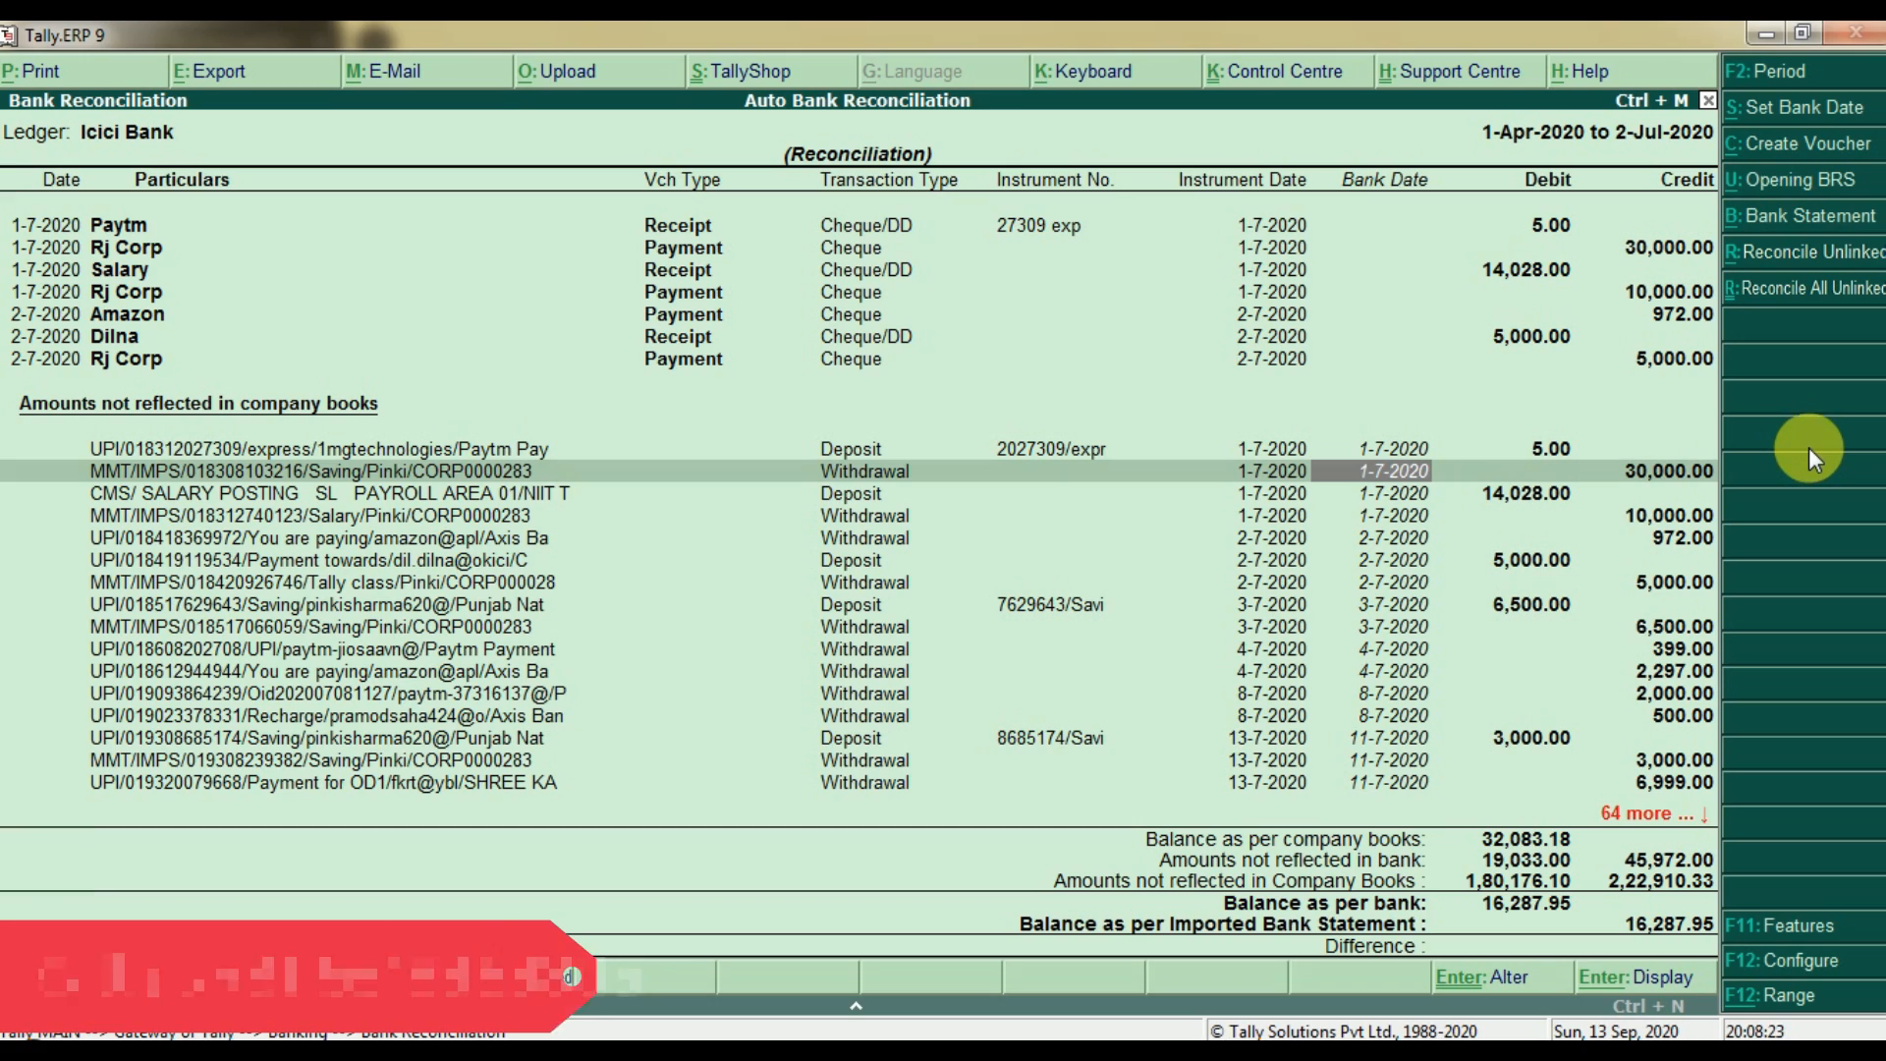
{"action": "key", "text": "Up"}
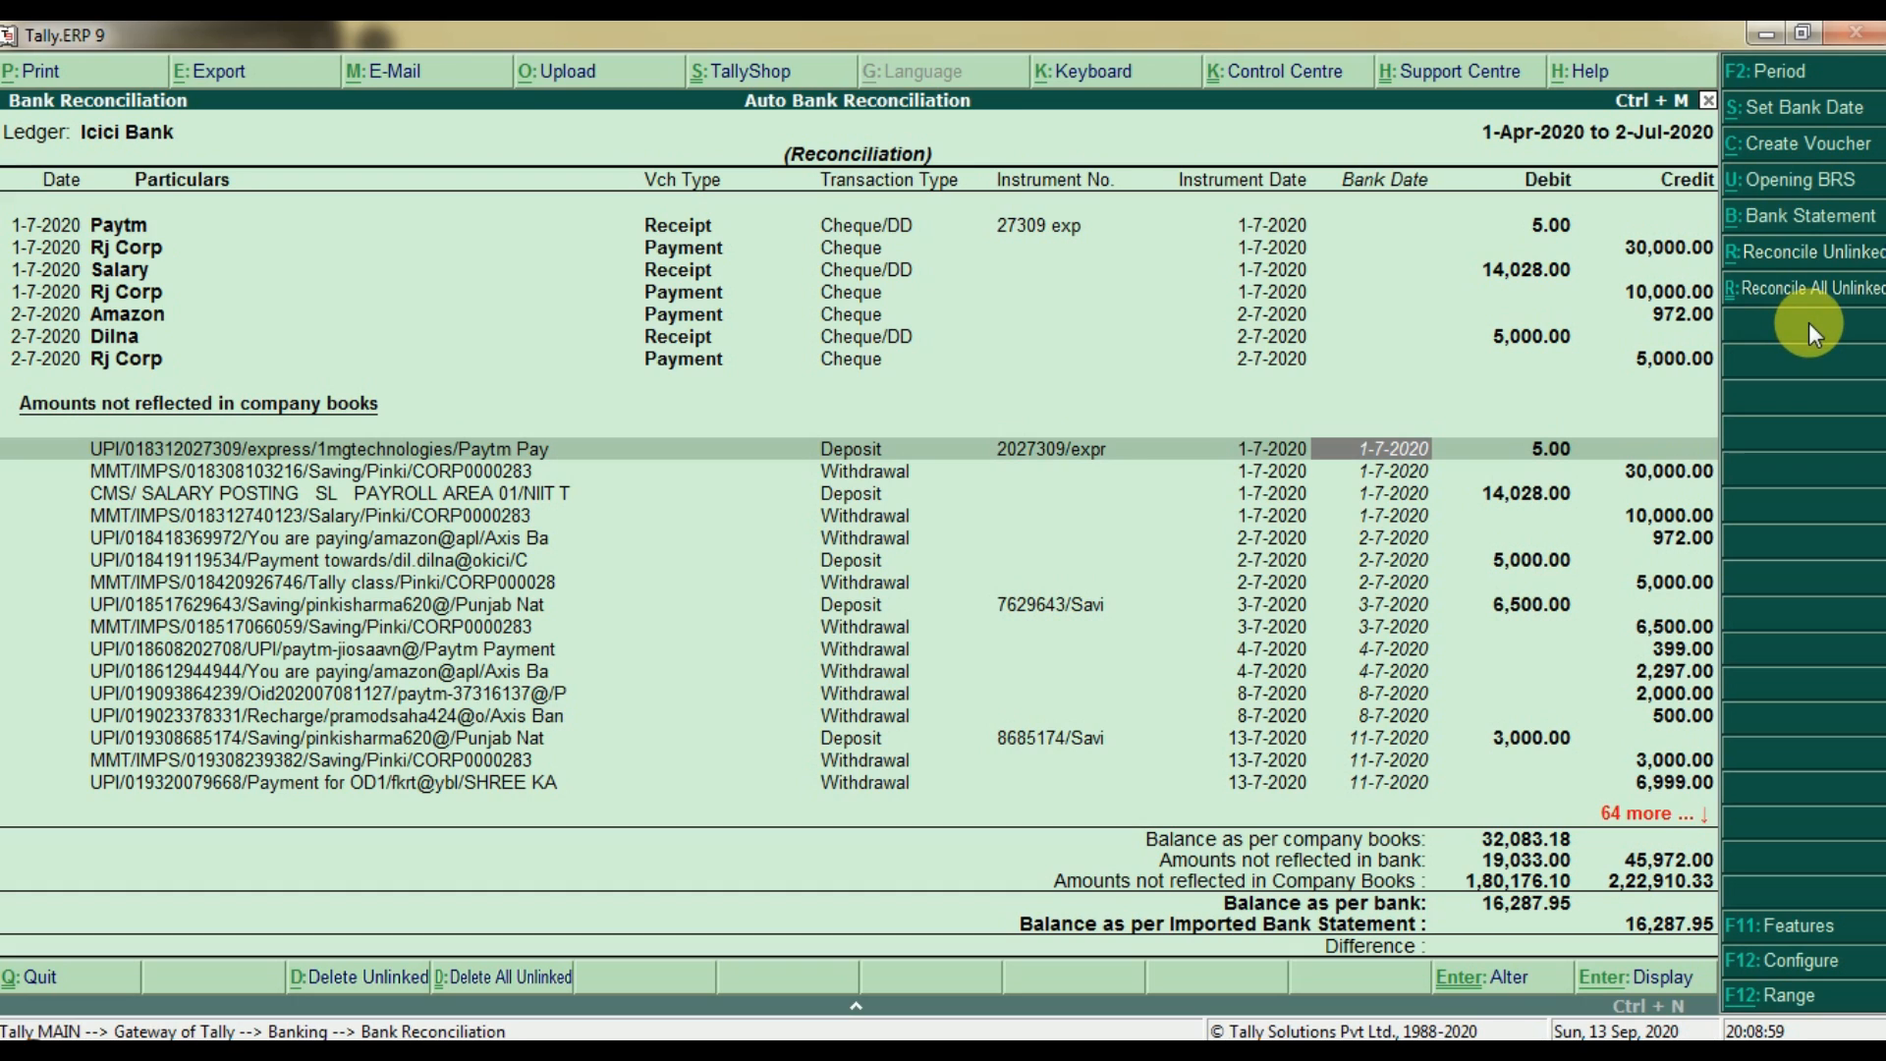
Reconcile the imported Paytm deposit of 5.00 with the unlinked Paytm receipt dated 1-7-2020
{"action": "left_click", "coordinate": [1794, 262]}
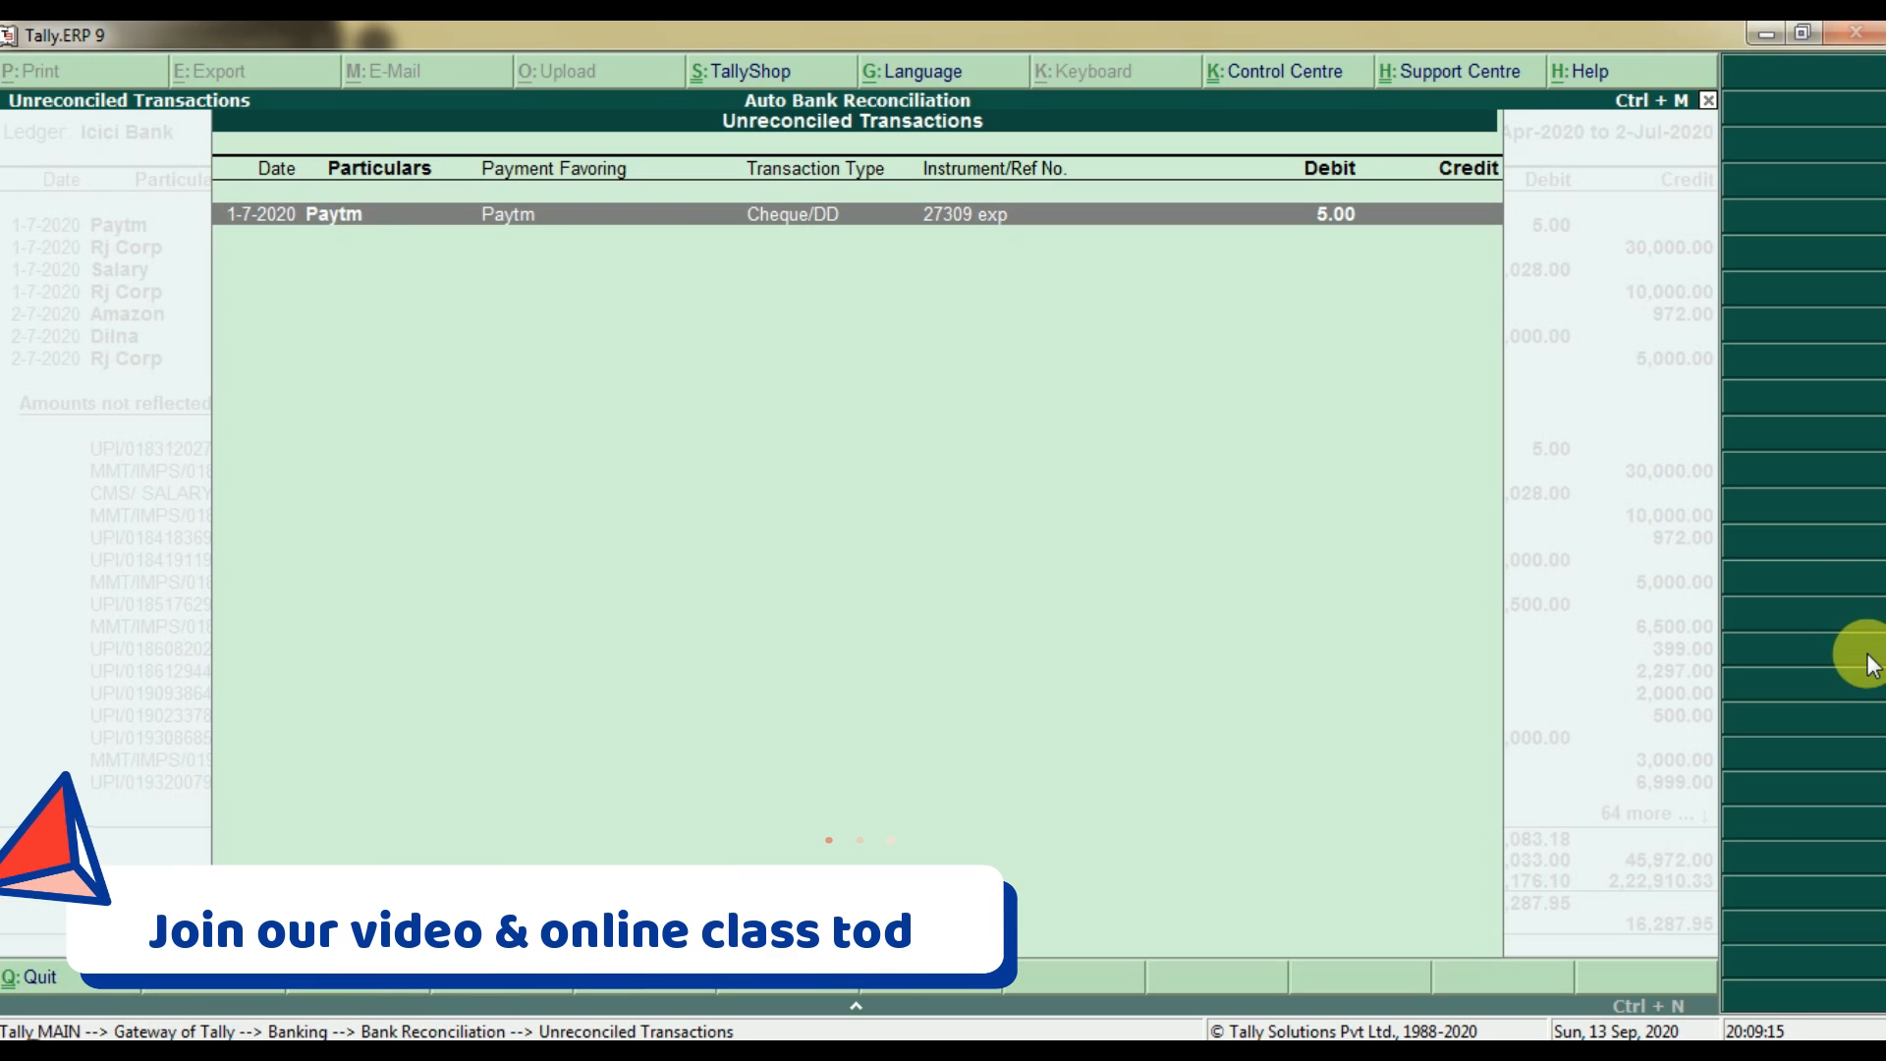
{"action": "key", "text": "Return"}
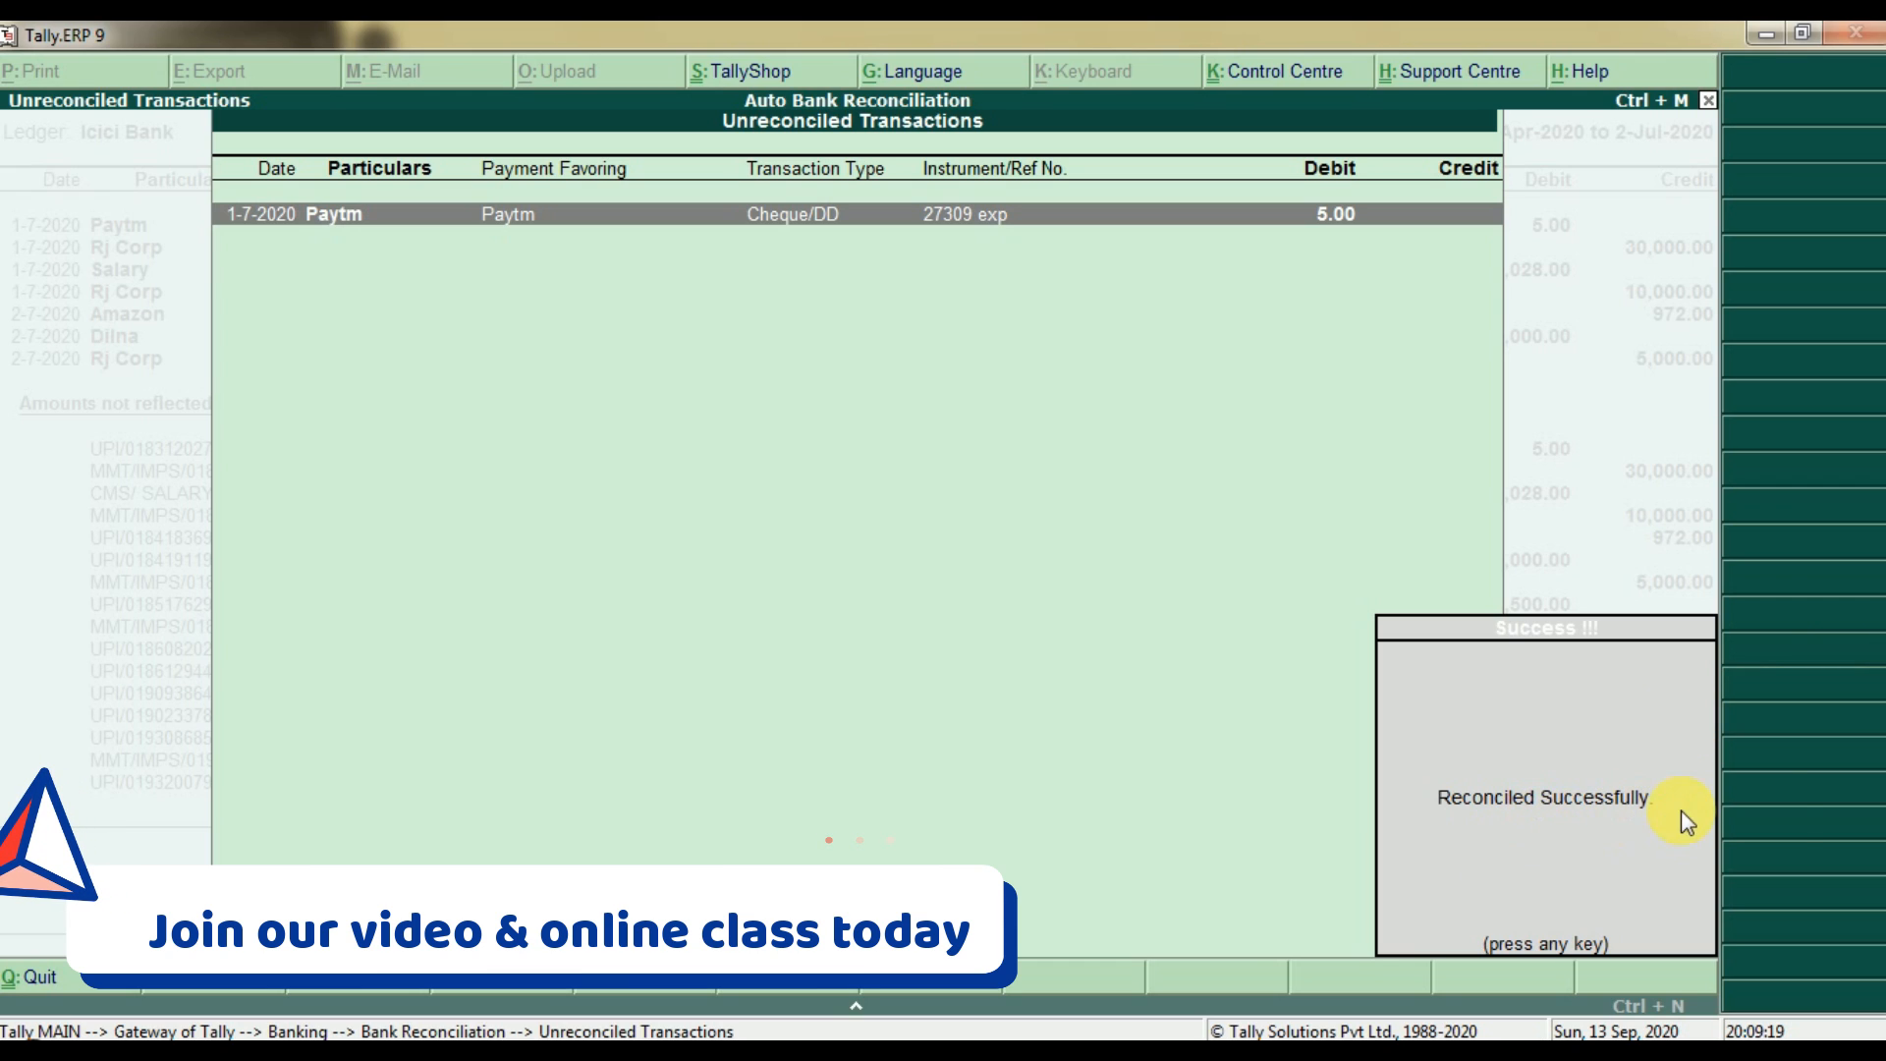
{"action": "left_click", "coordinate": [1778, 816]}
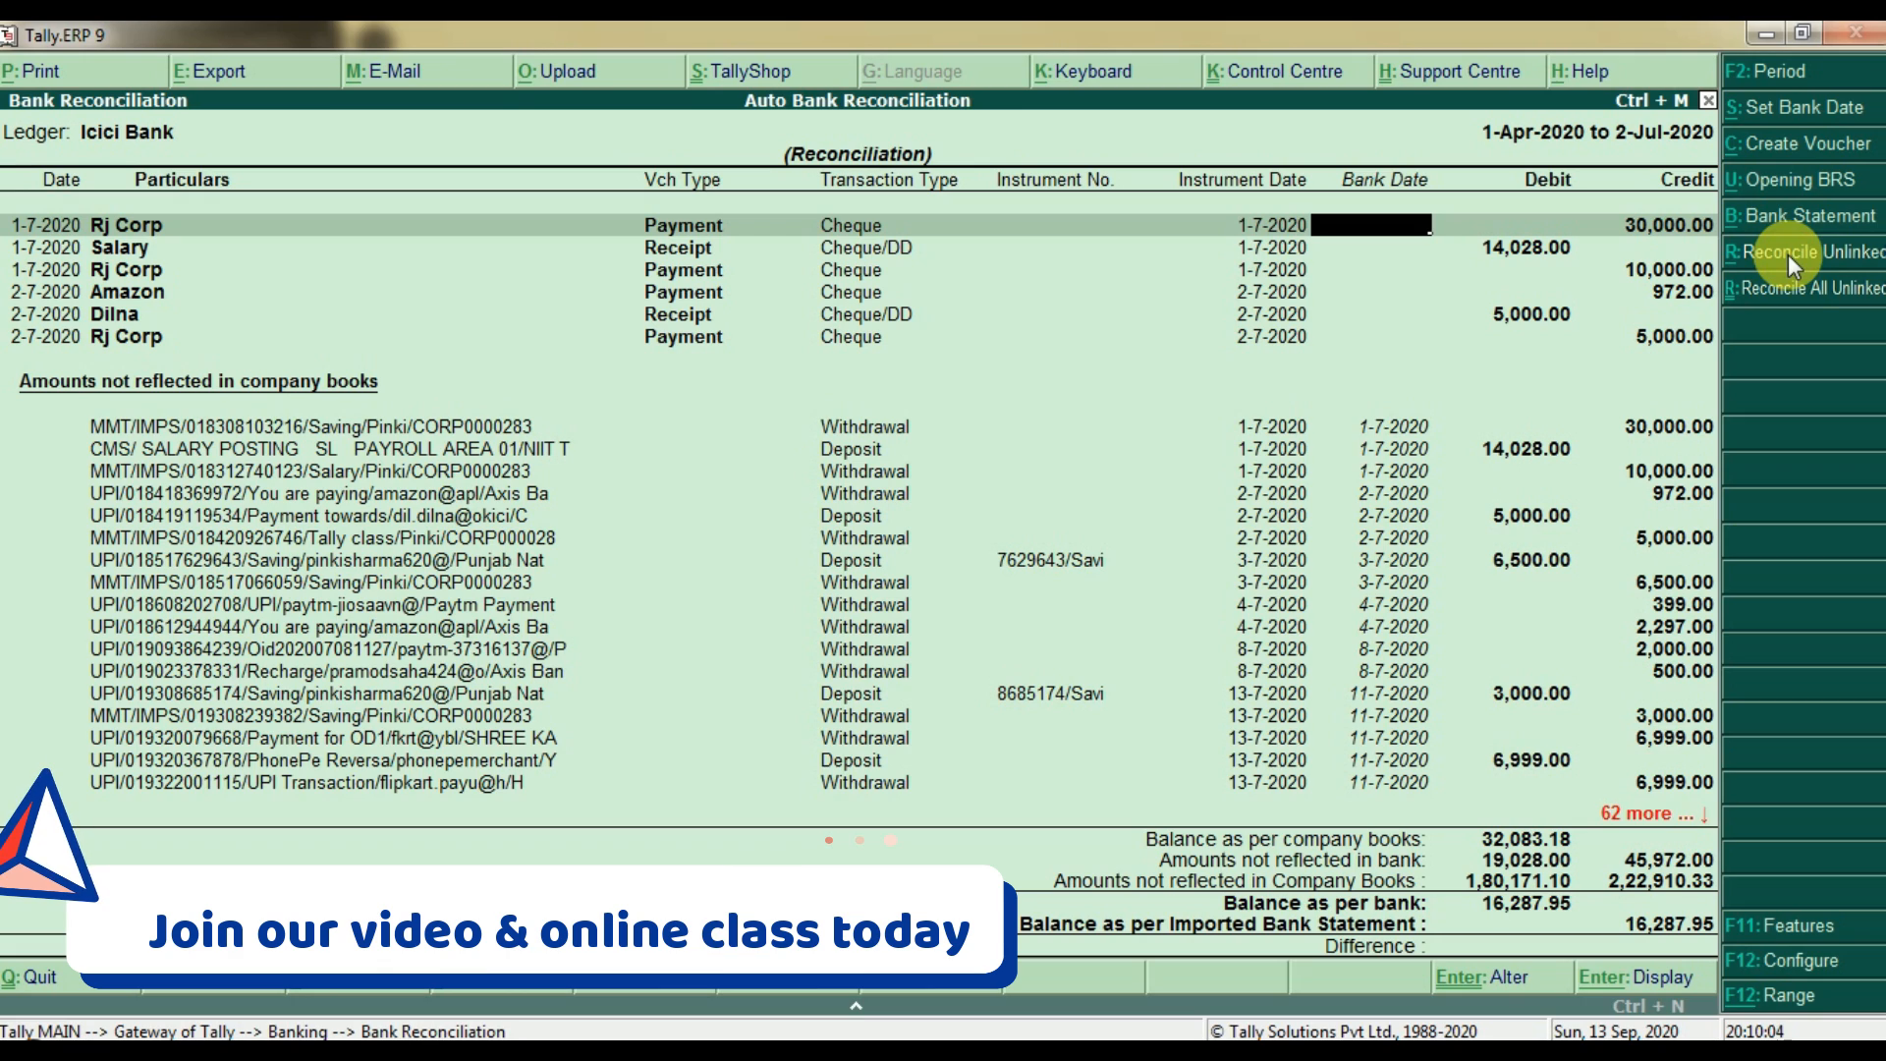
Reconcile all unlinked entries one by one, accepting the Rj Corp 30,000.00 payment and stopping at the 10,000.00 withdrawal
{"action": "left_click", "coordinate": [1797, 293]}
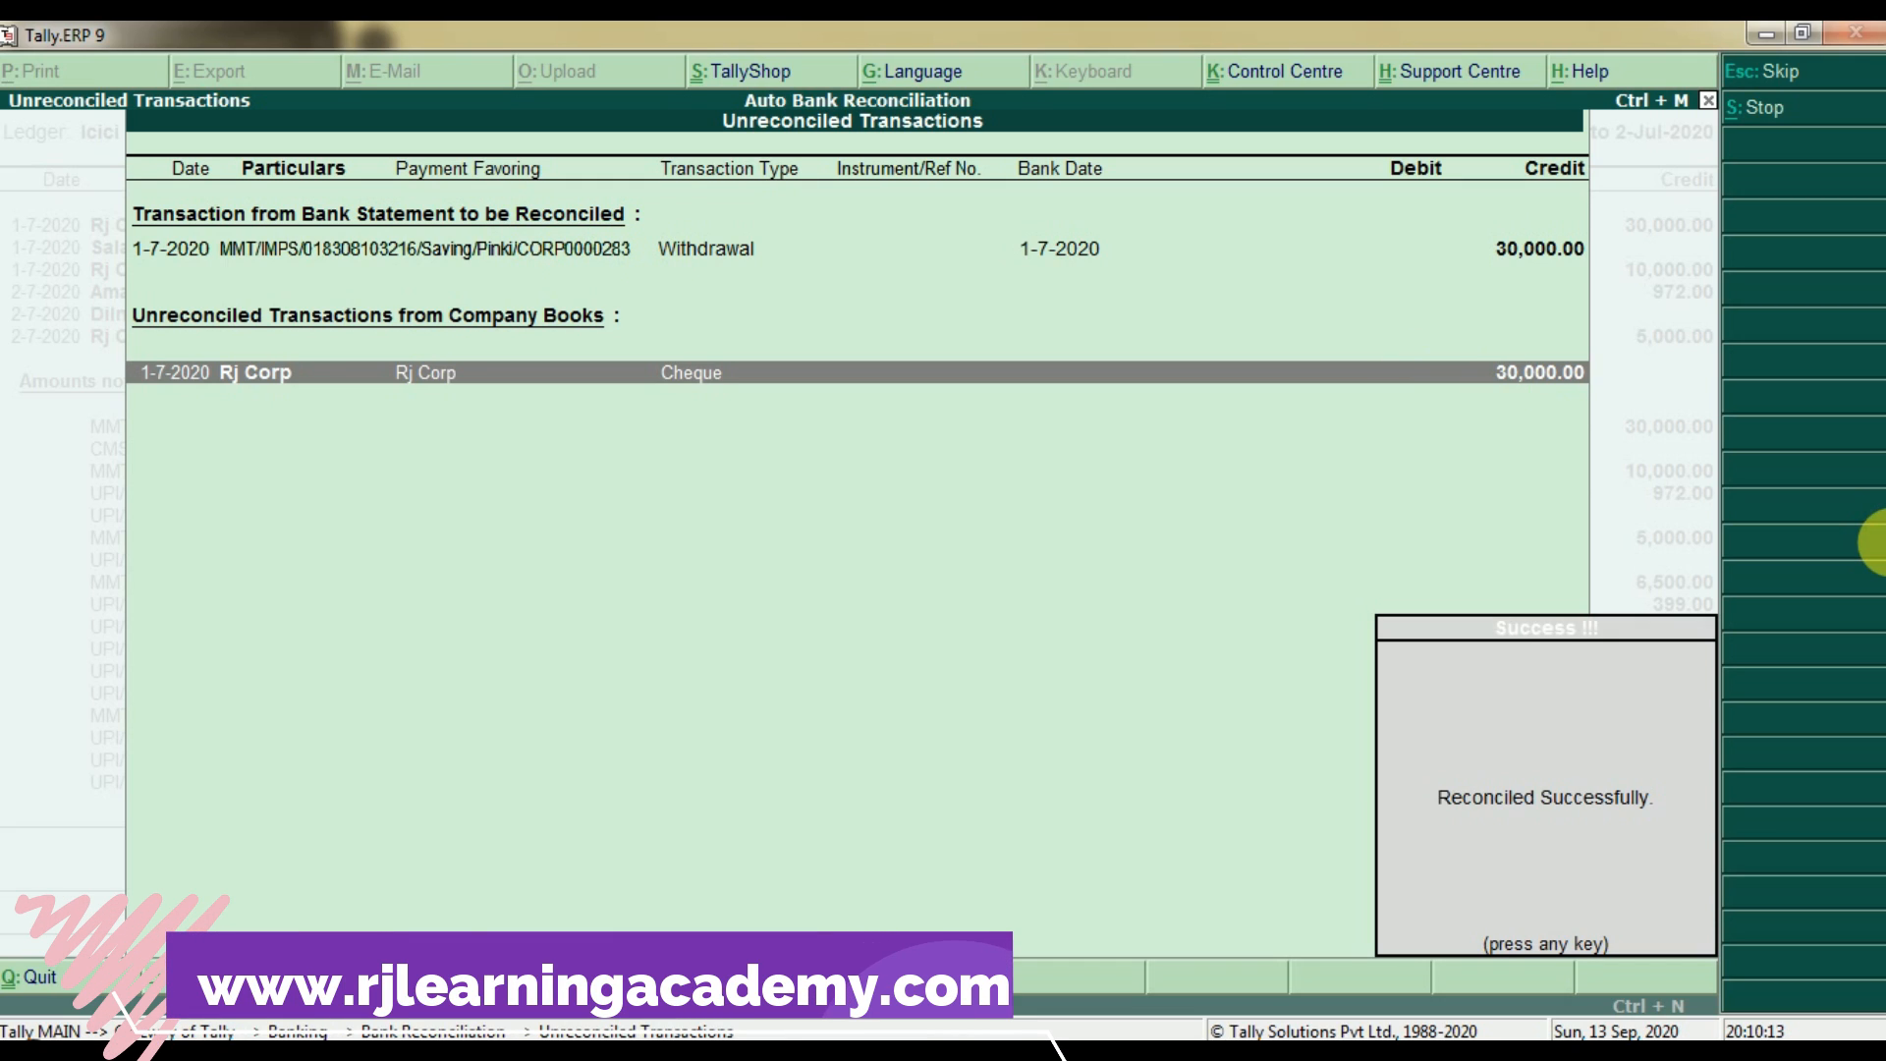
{"action": "key", "text": "Return"}
{"action": "left_click", "coordinate": [1612, 898]}
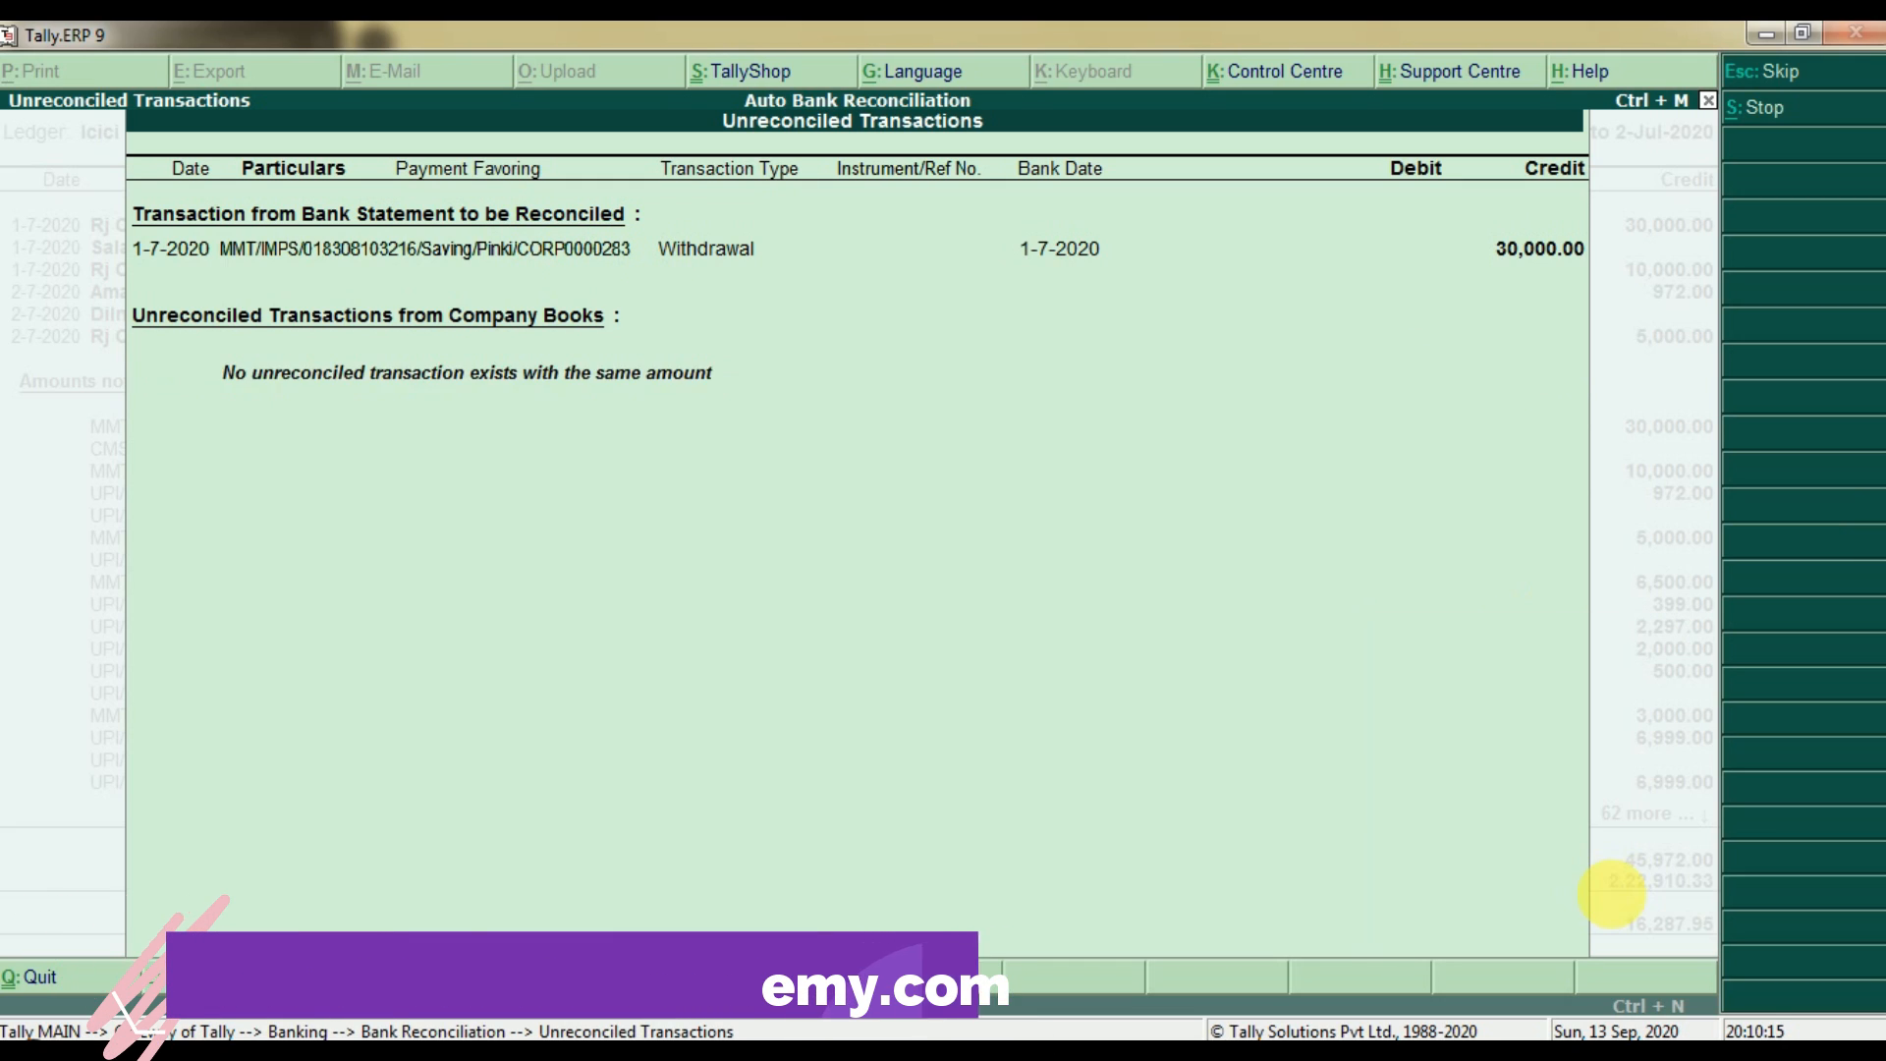
{"action": "key", "text": "Return"}
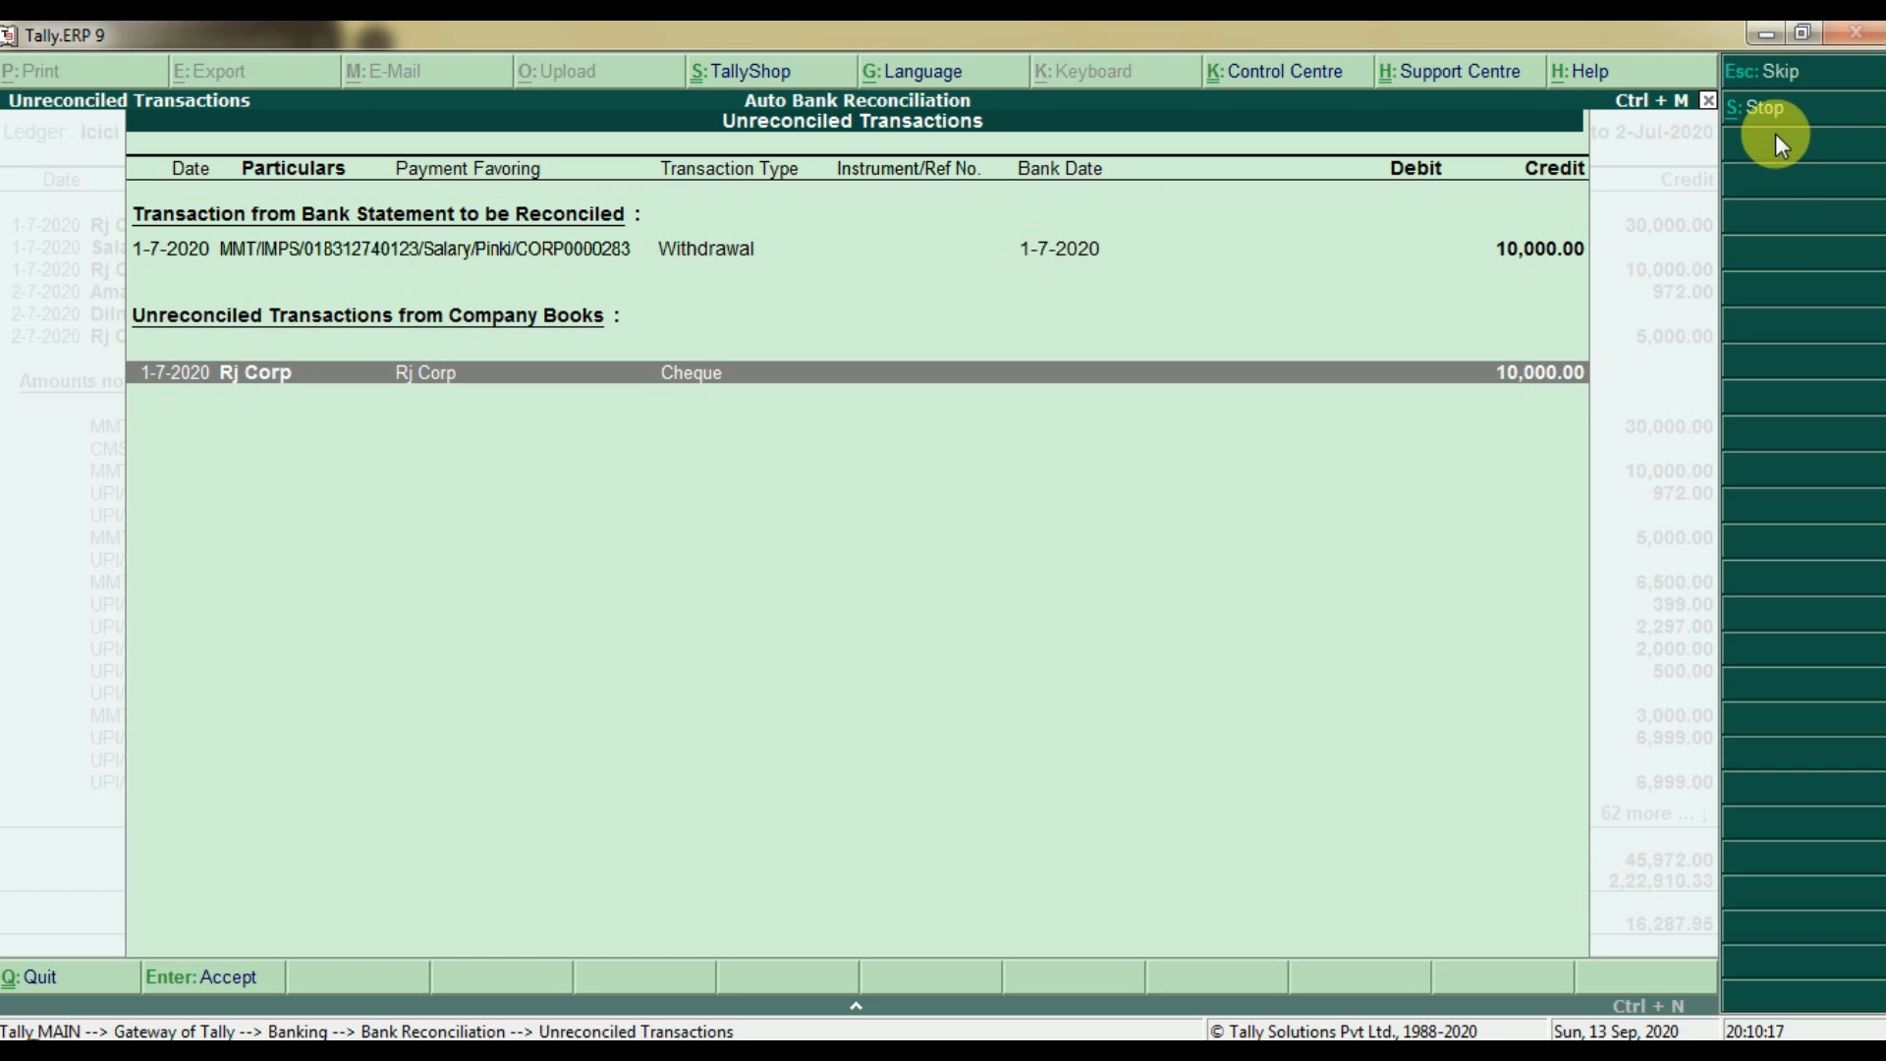
{"action": "left_click", "coordinate": [1754, 104]}
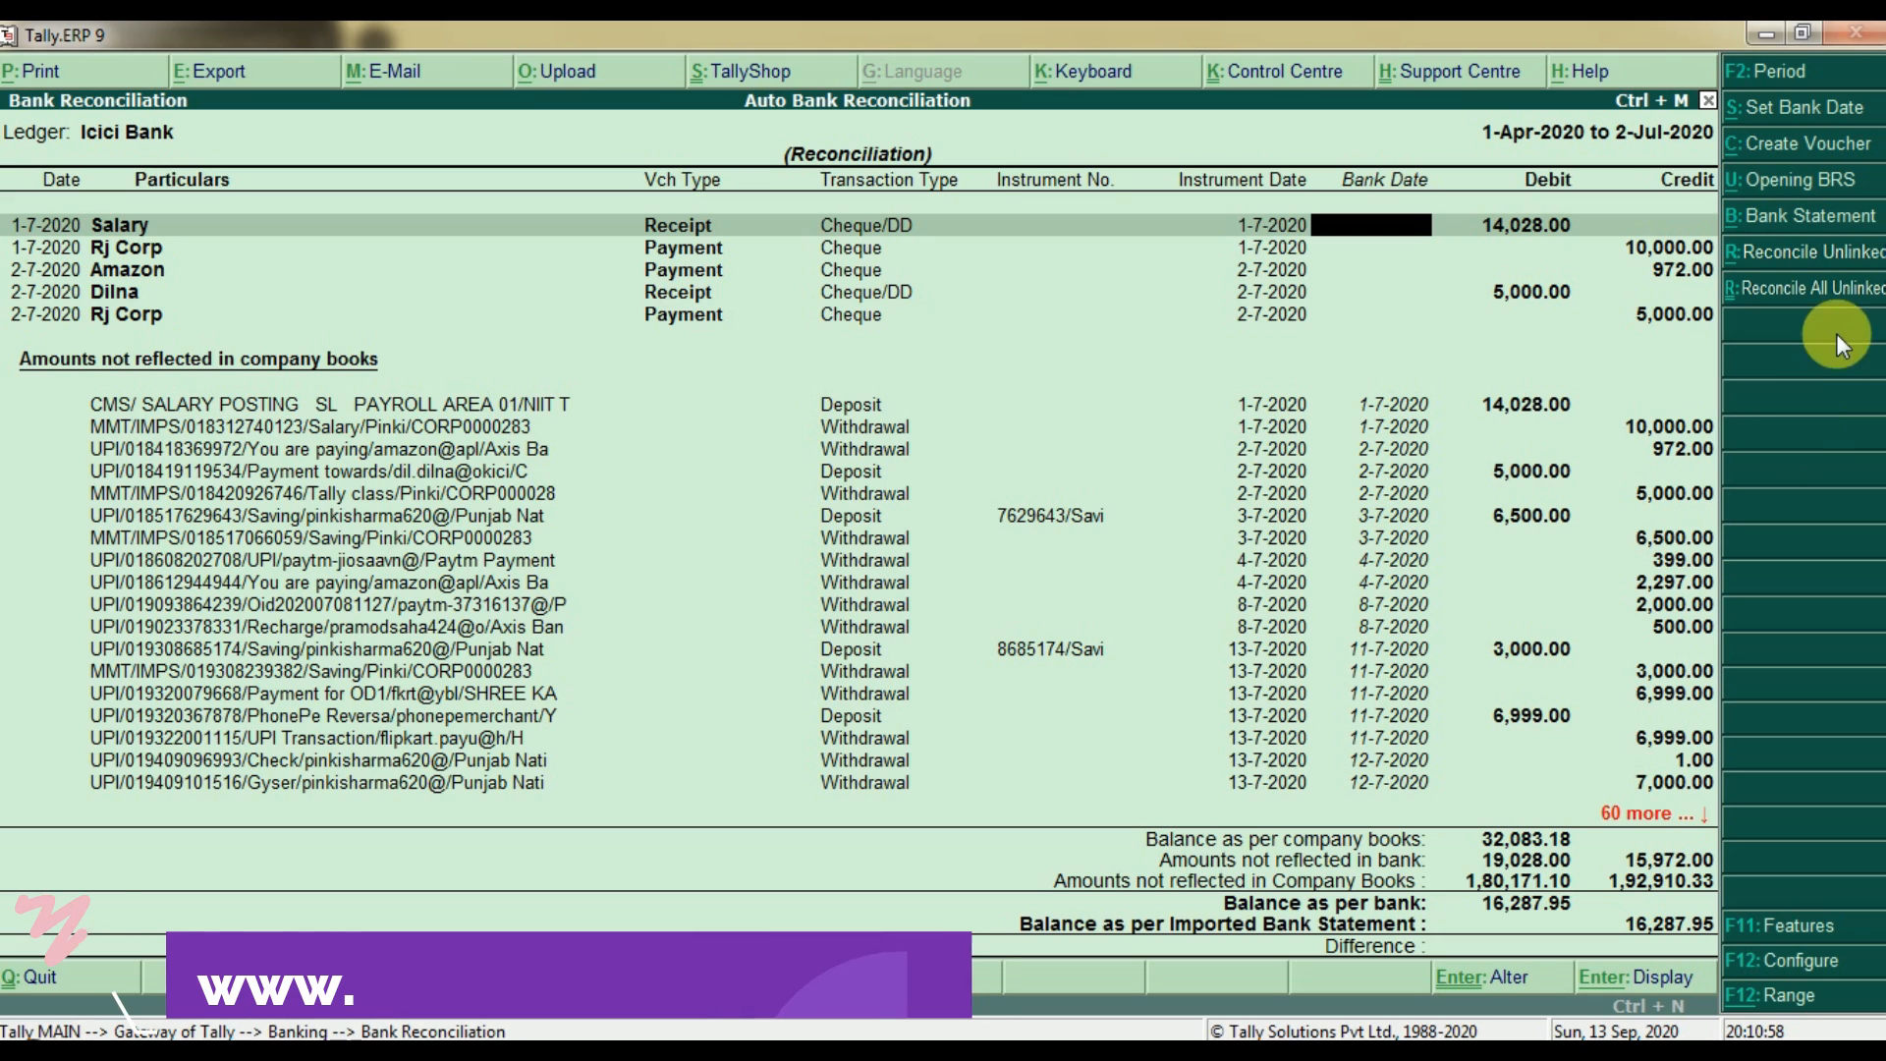
View the Opening BRS details for Icici Bank and leave them without adding an entry
{"action": "left_click", "coordinate": [1787, 182]}
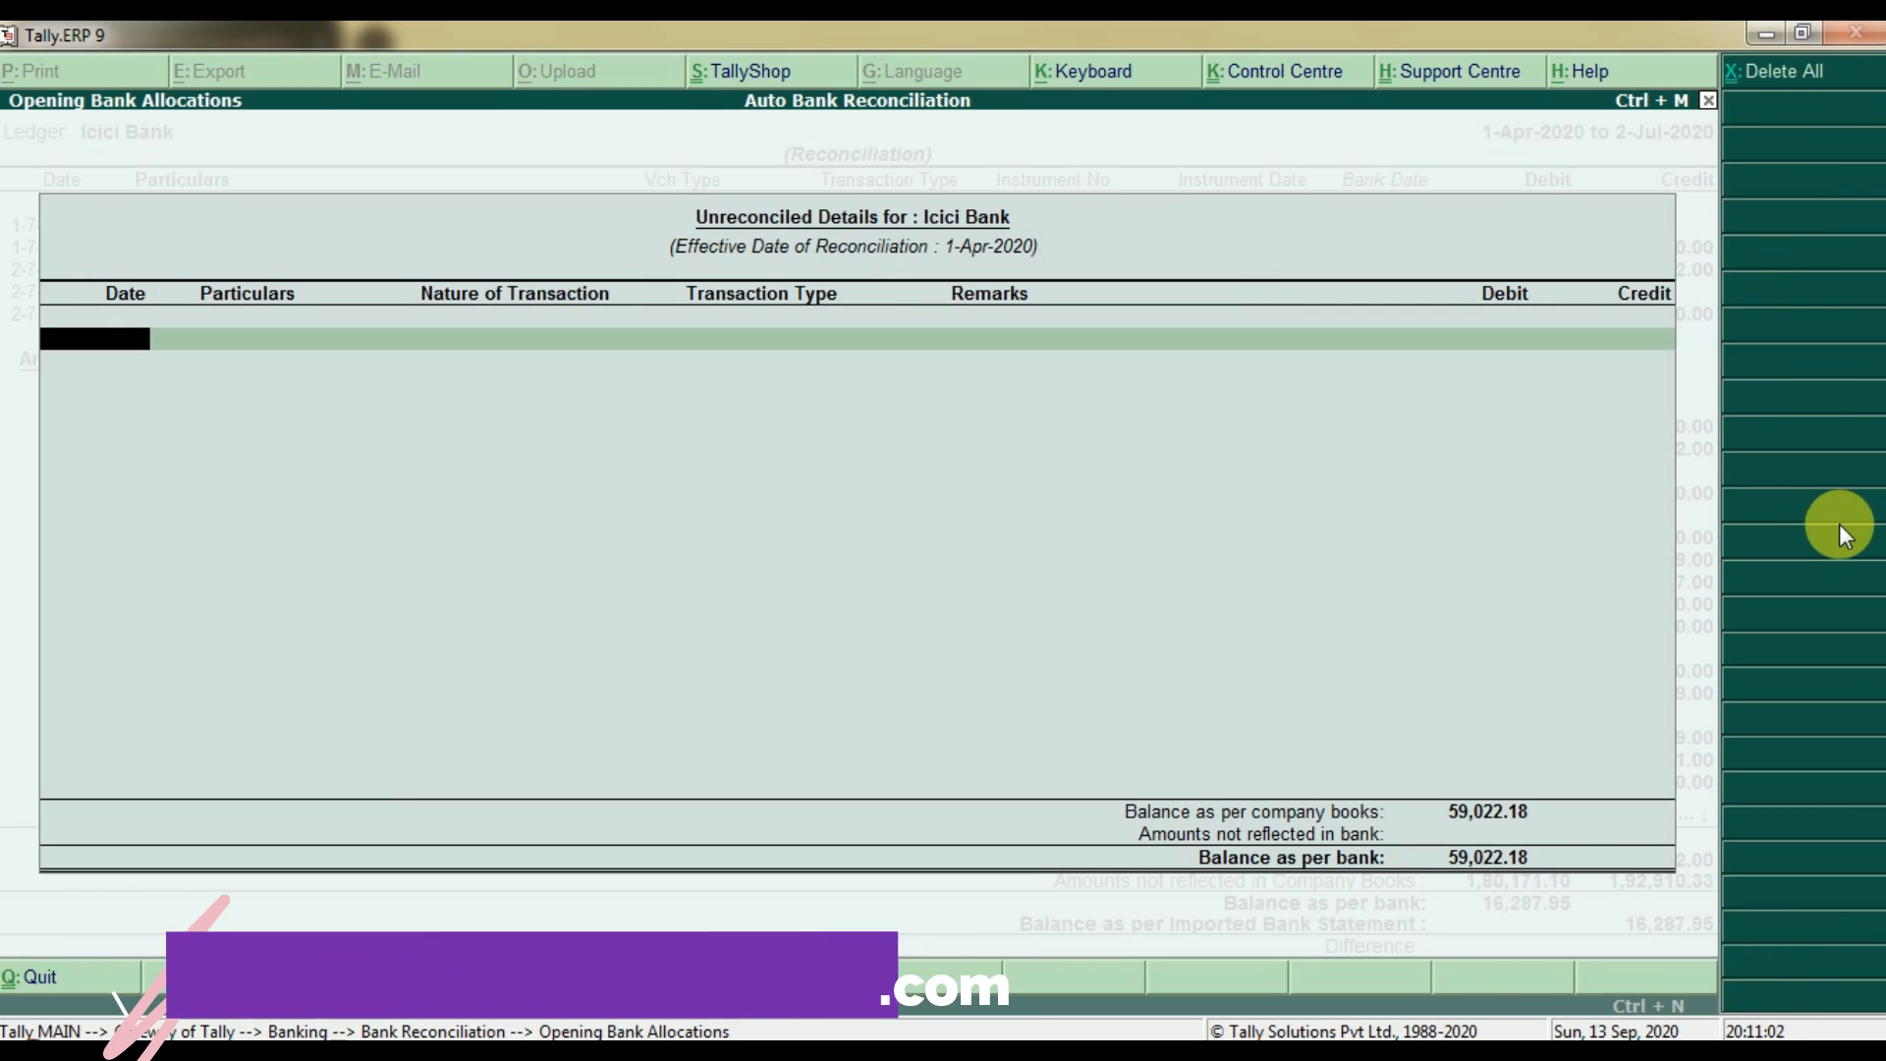
{"action": "key", "text": "Escape"}
{"action": "key", "text": "y"}
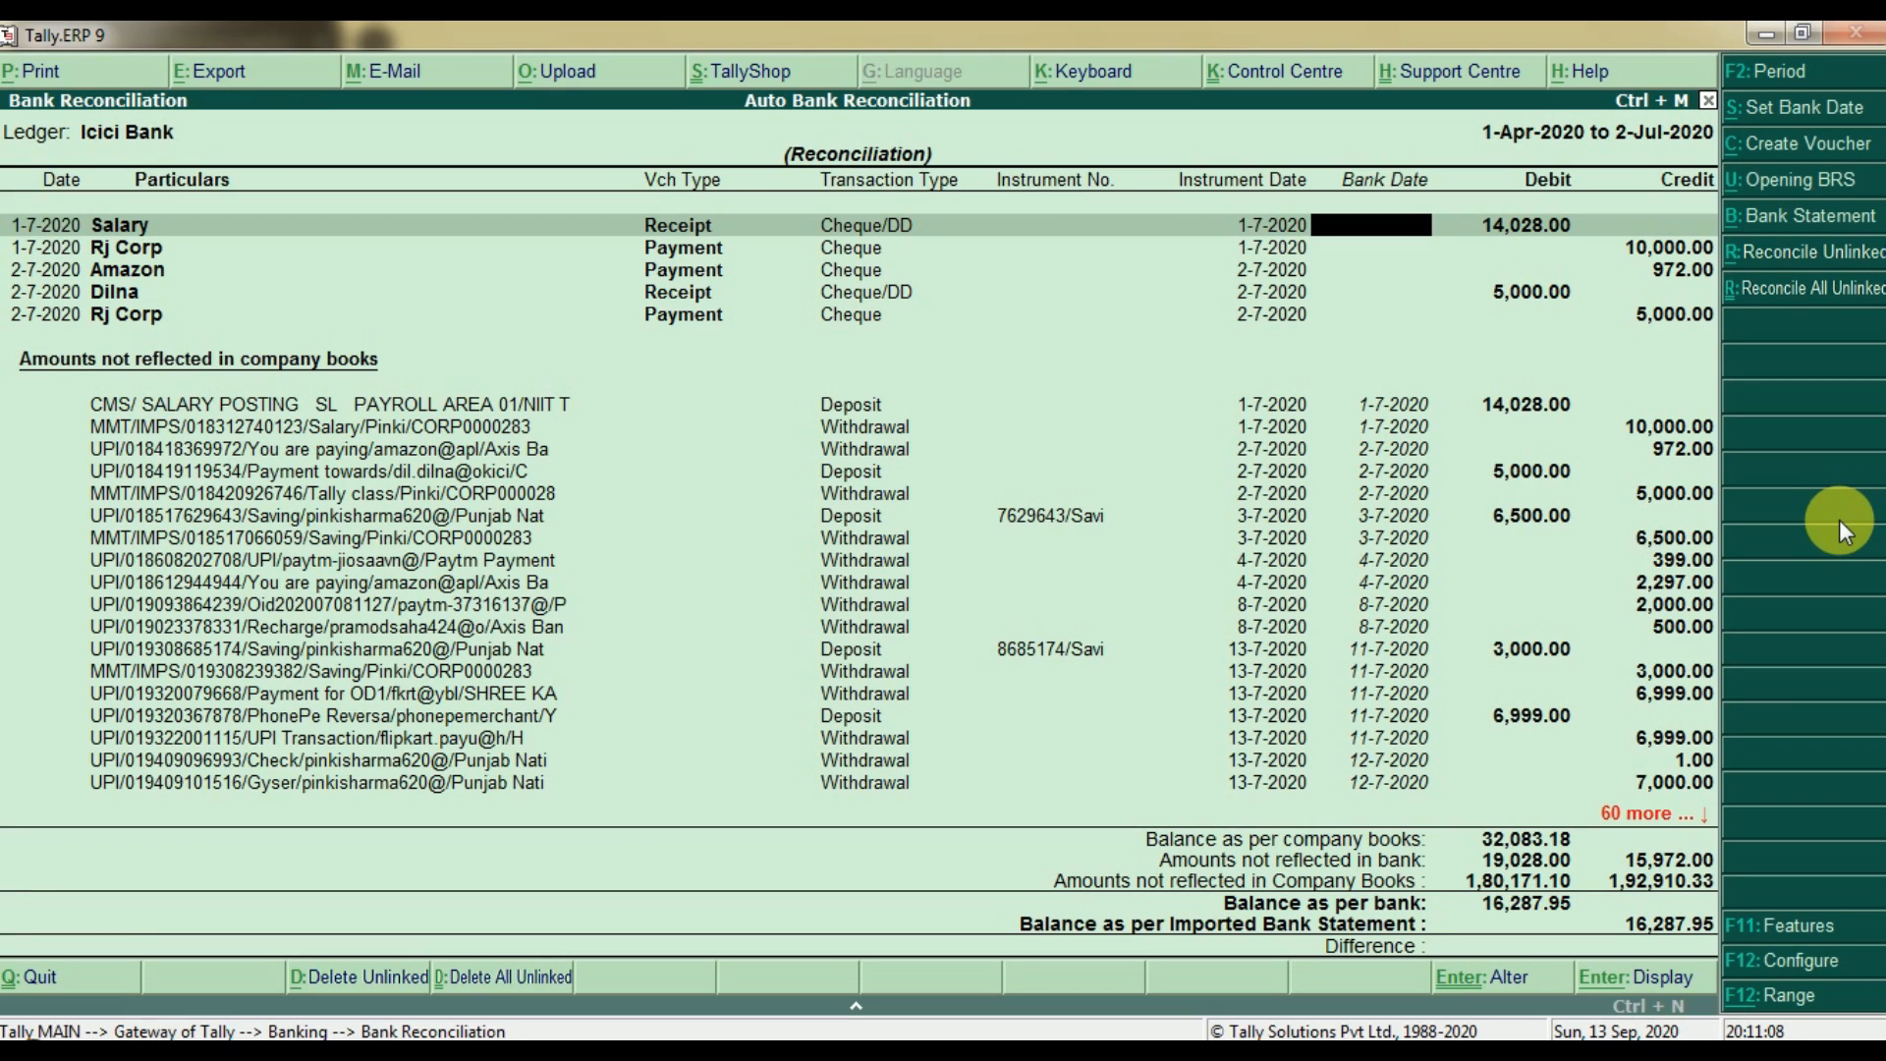
Configure the report to show reconciled transactions also, and go through the vouchers down to the Amazon payment
{"action": "key", "text": "F12"}
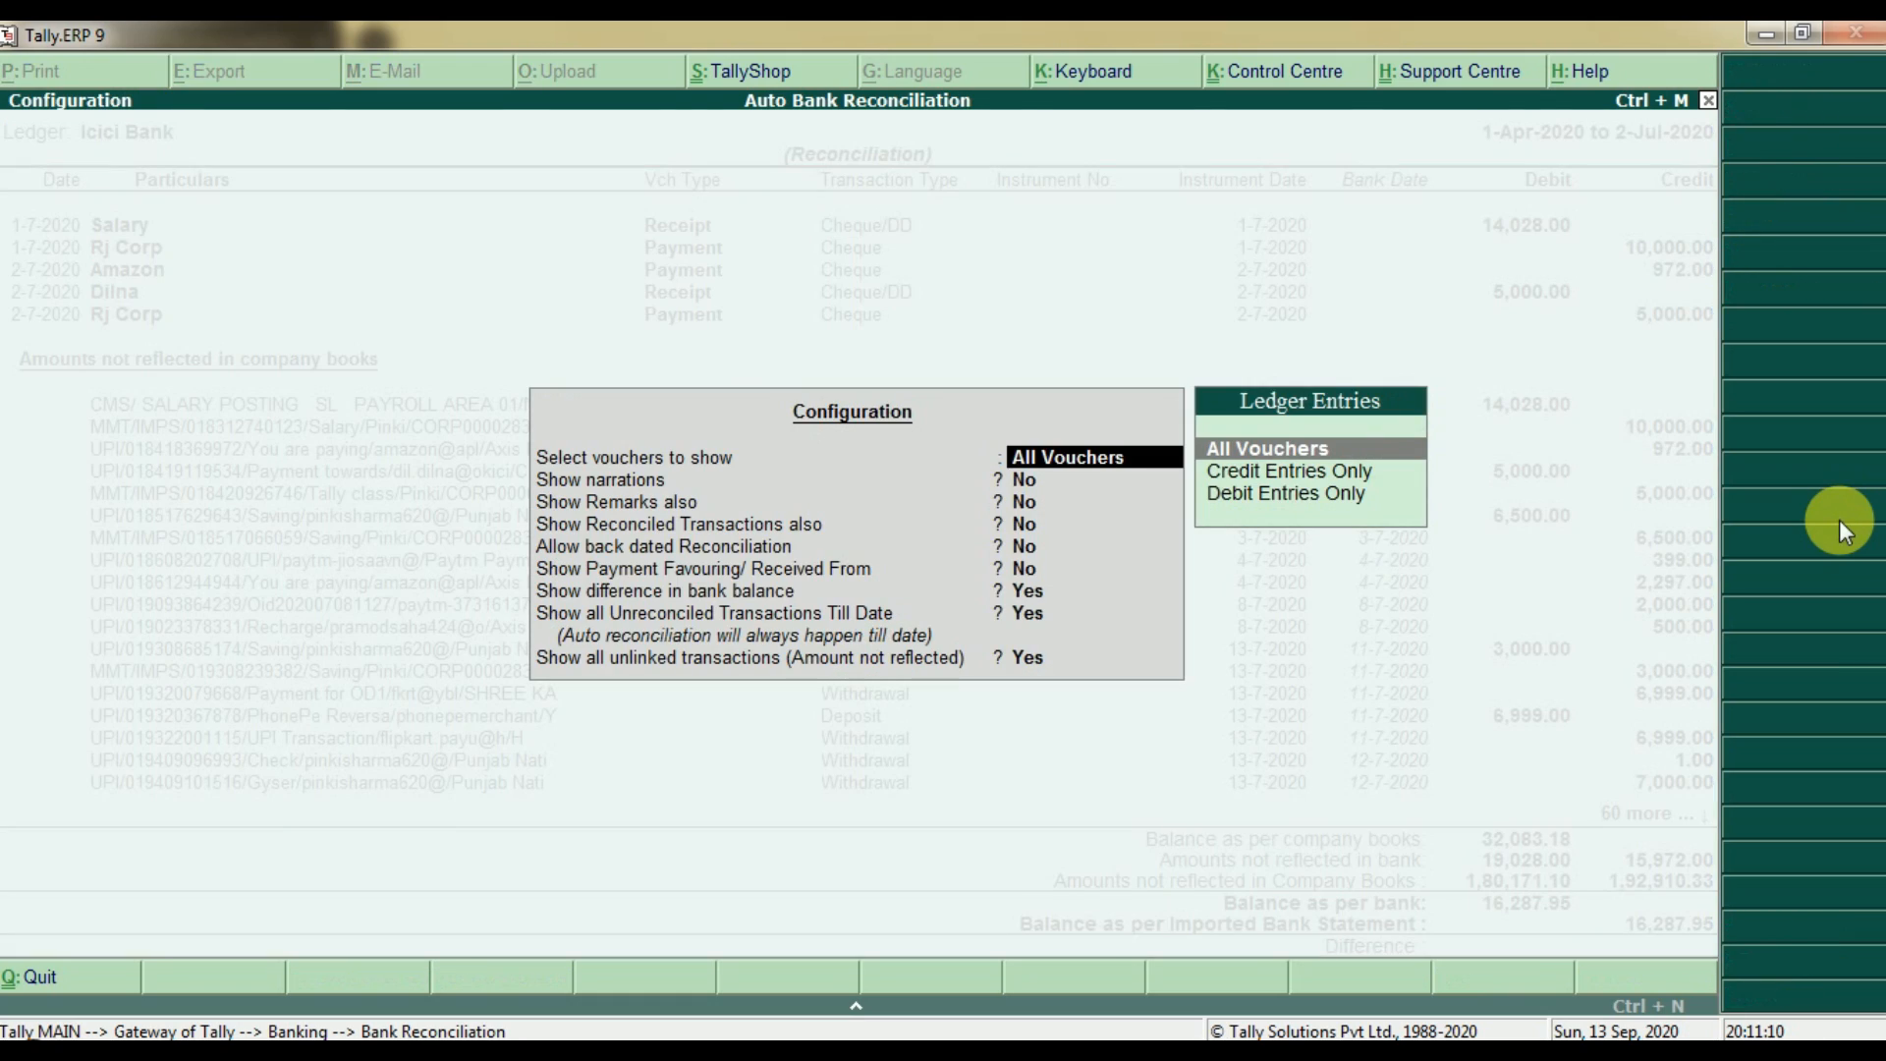
{"action": "key", "text": "Return"}
{"action": "key", "text": "Return"}
{"action": "key", "text": "Return"}
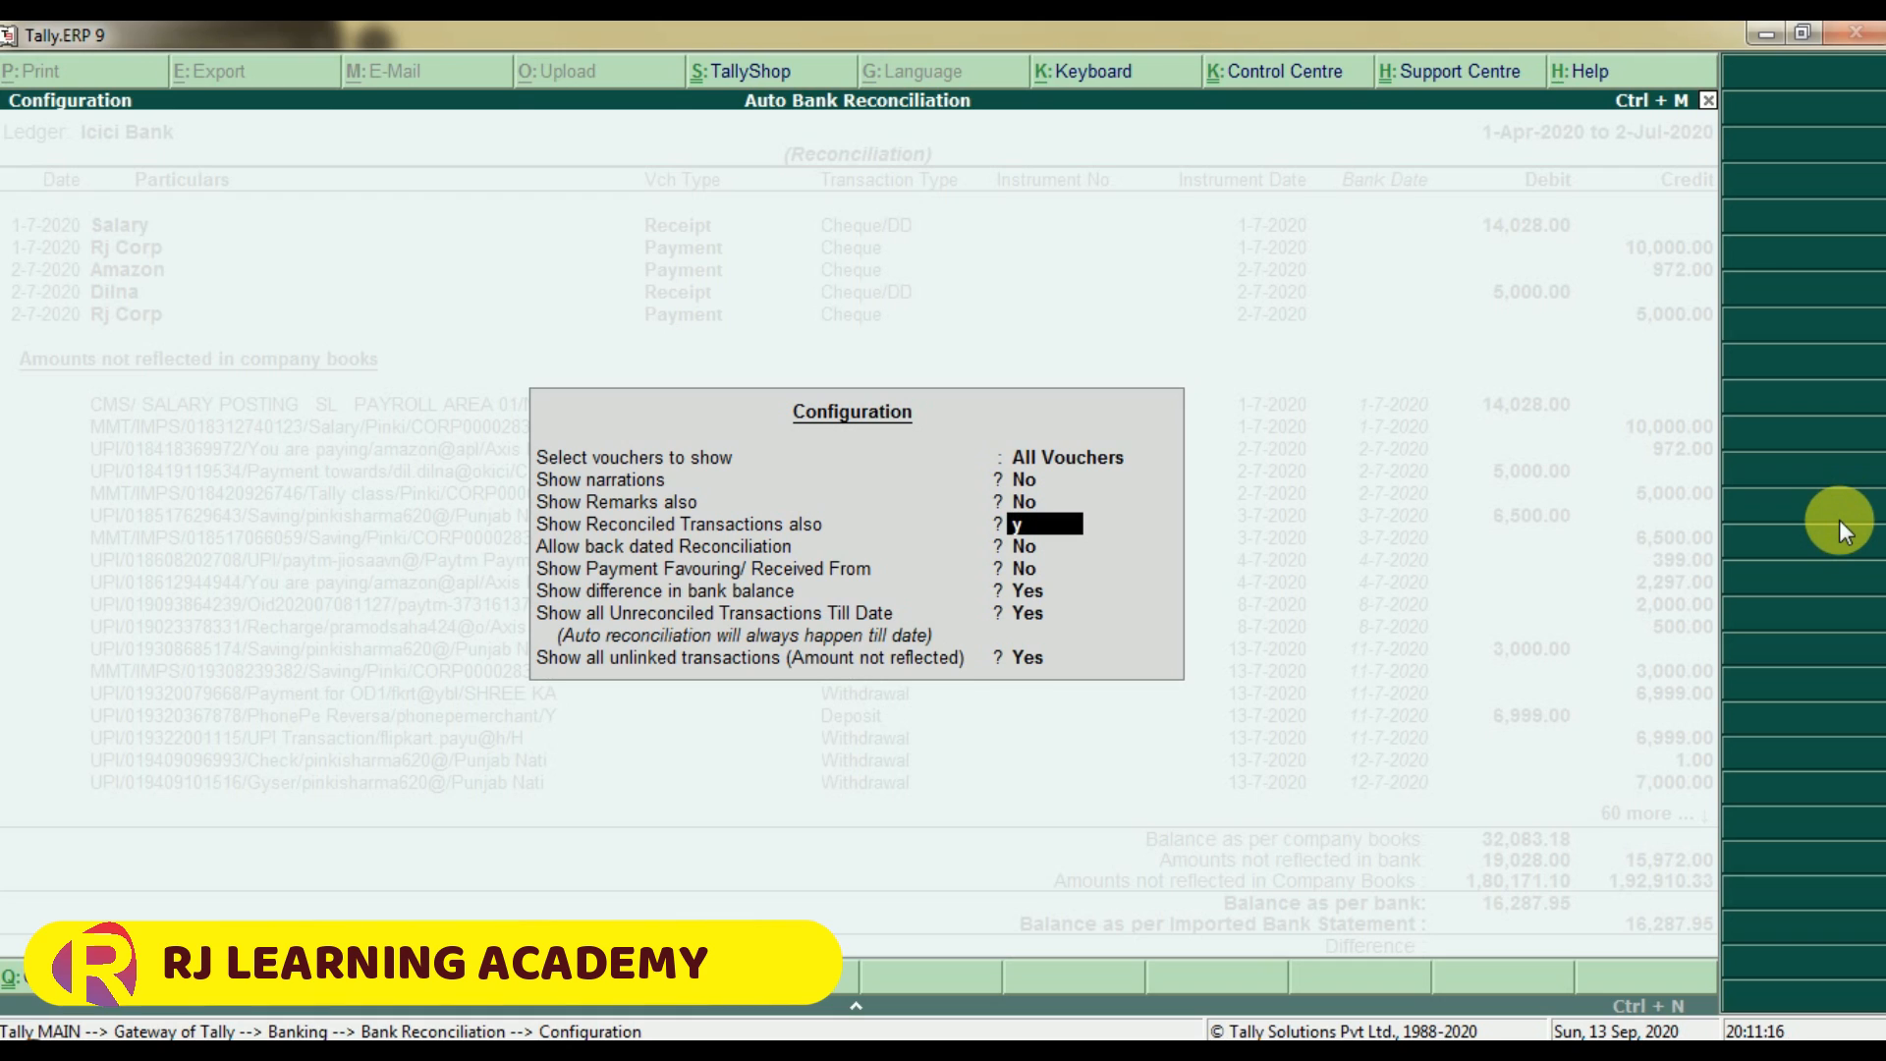
{"action": "key", "text": "Return"}
{"action": "key", "text": "Return"}
{"action": "key", "text": "Return"}
{"action": "key", "text": "Return"}
{"action": "key", "text": "Return"}
{"action": "key", "text": "Return"}
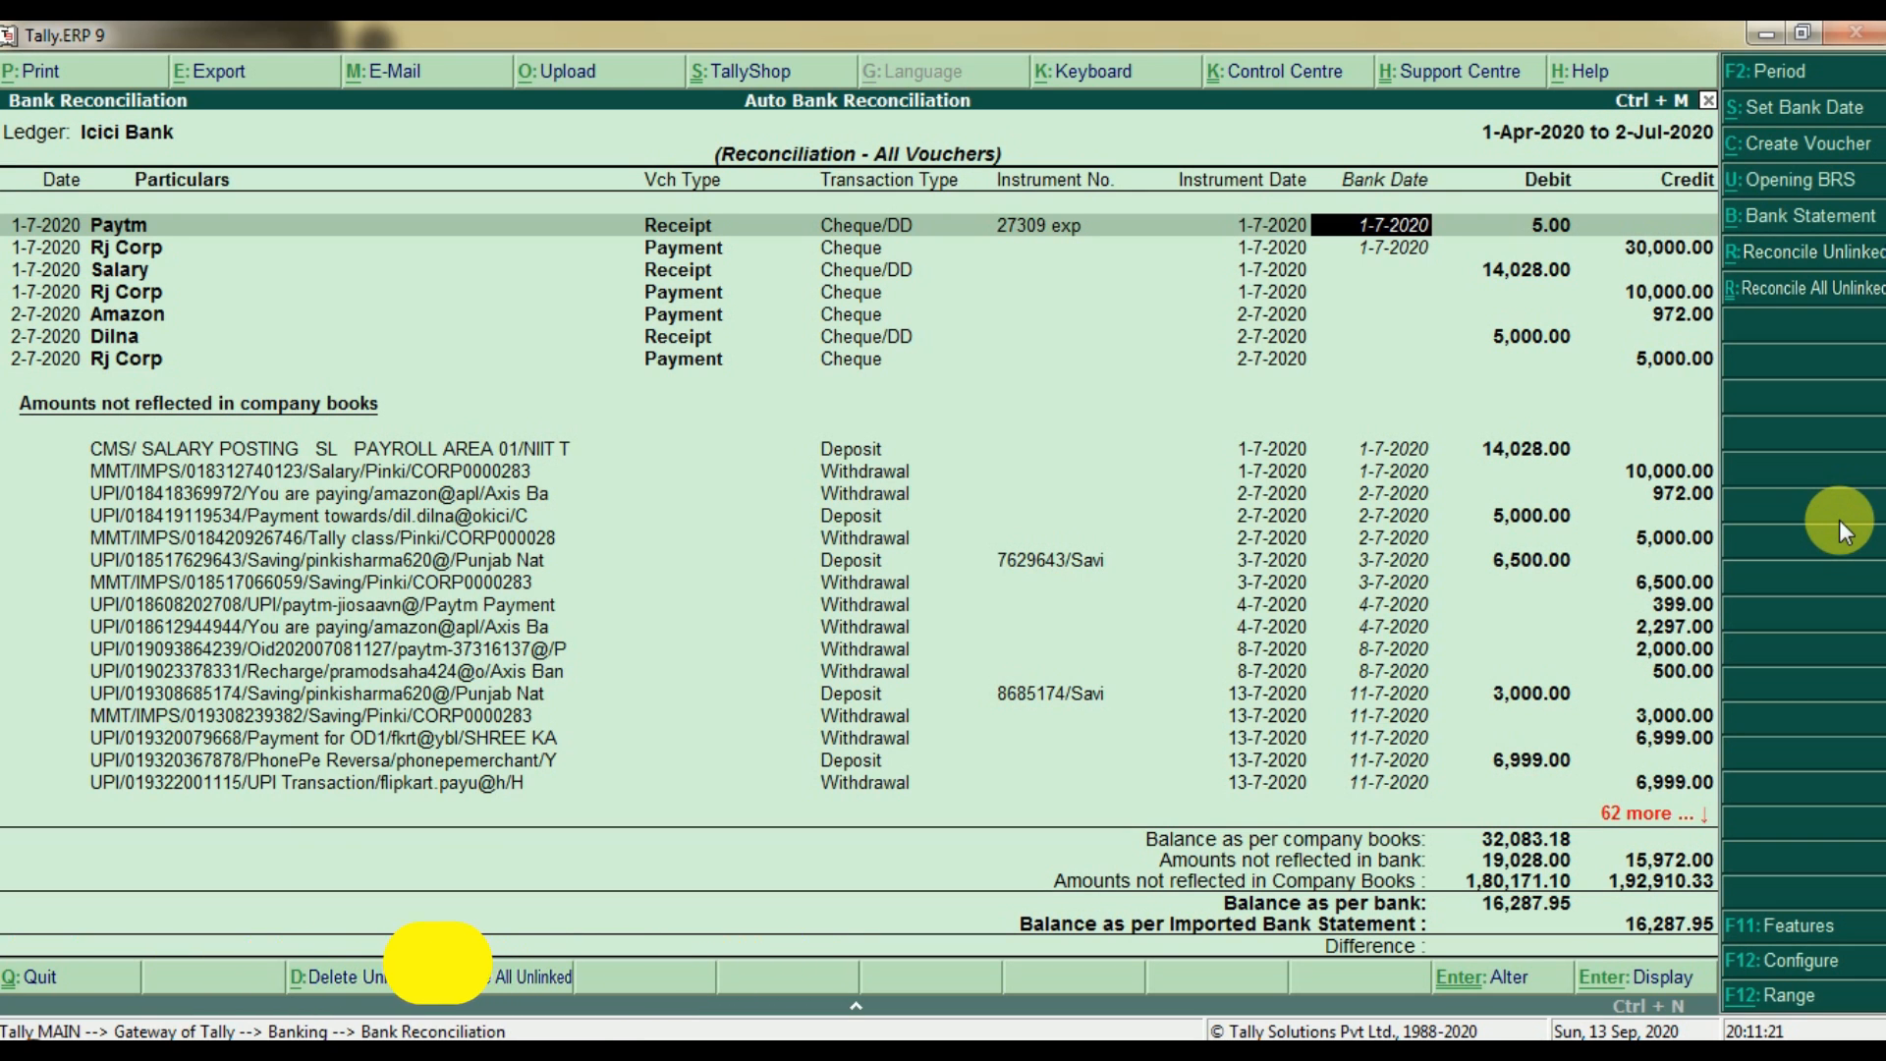
{"action": "key", "text": "Return"}
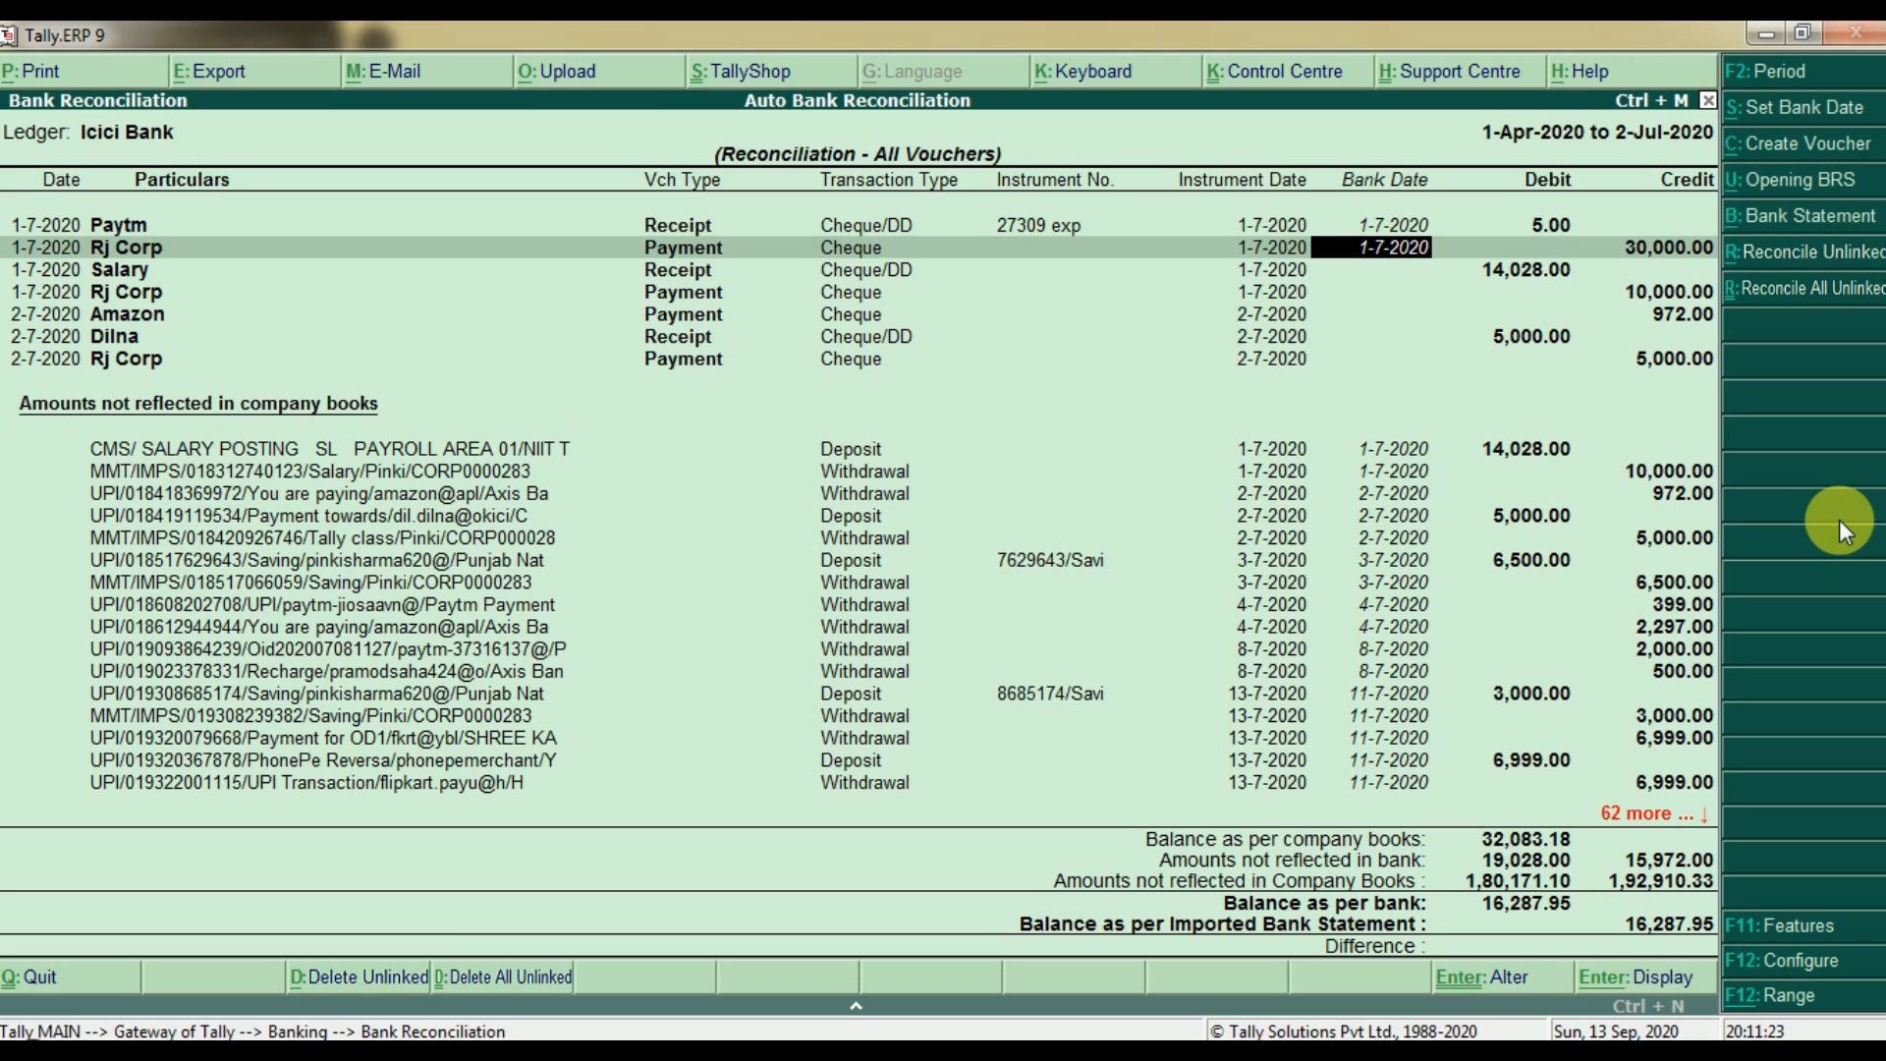
{"action": "key", "text": "Down"}
{"action": "key", "text": "Down"}
{"action": "key", "text": "Down"}
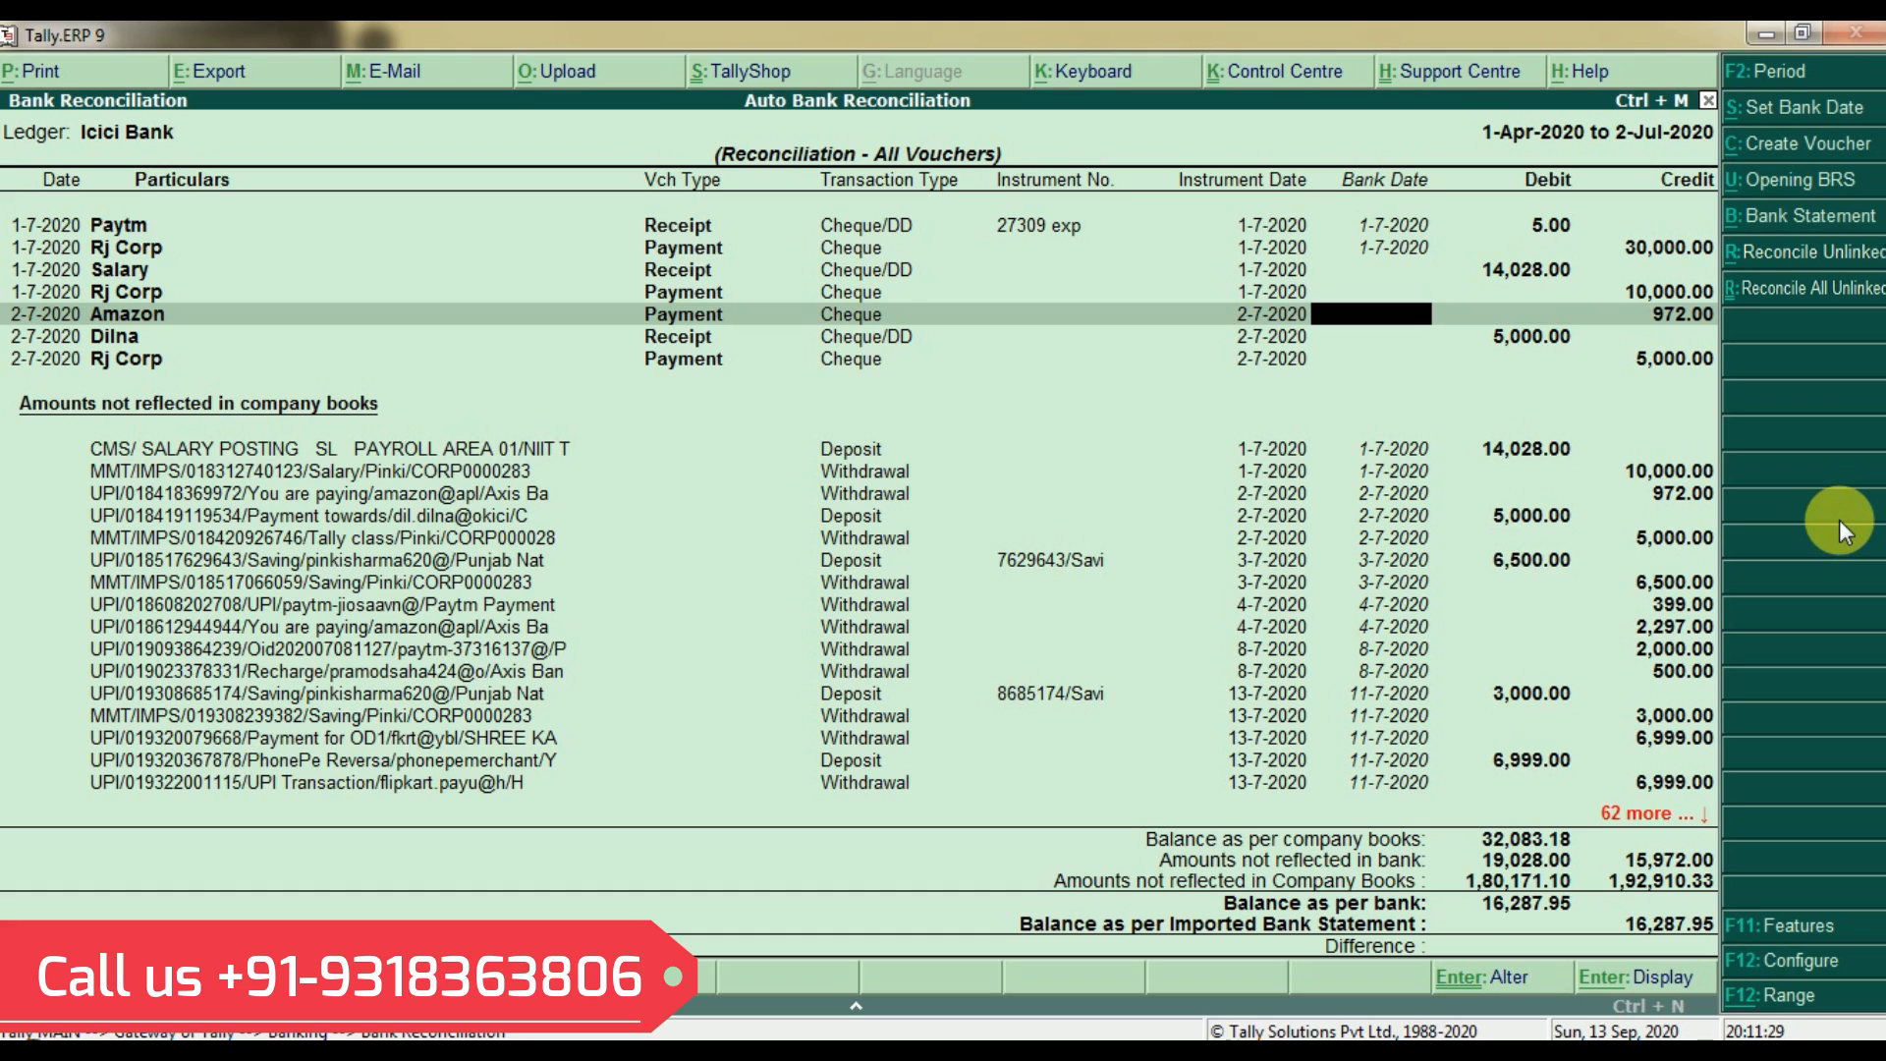
Leave the reconciliation report, return to the Banking options and reopen Bank Reconciliation for the Icici Bank ledger
{"action": "key", "text": "Escape"}
{"action": "key", "text": "Return"}
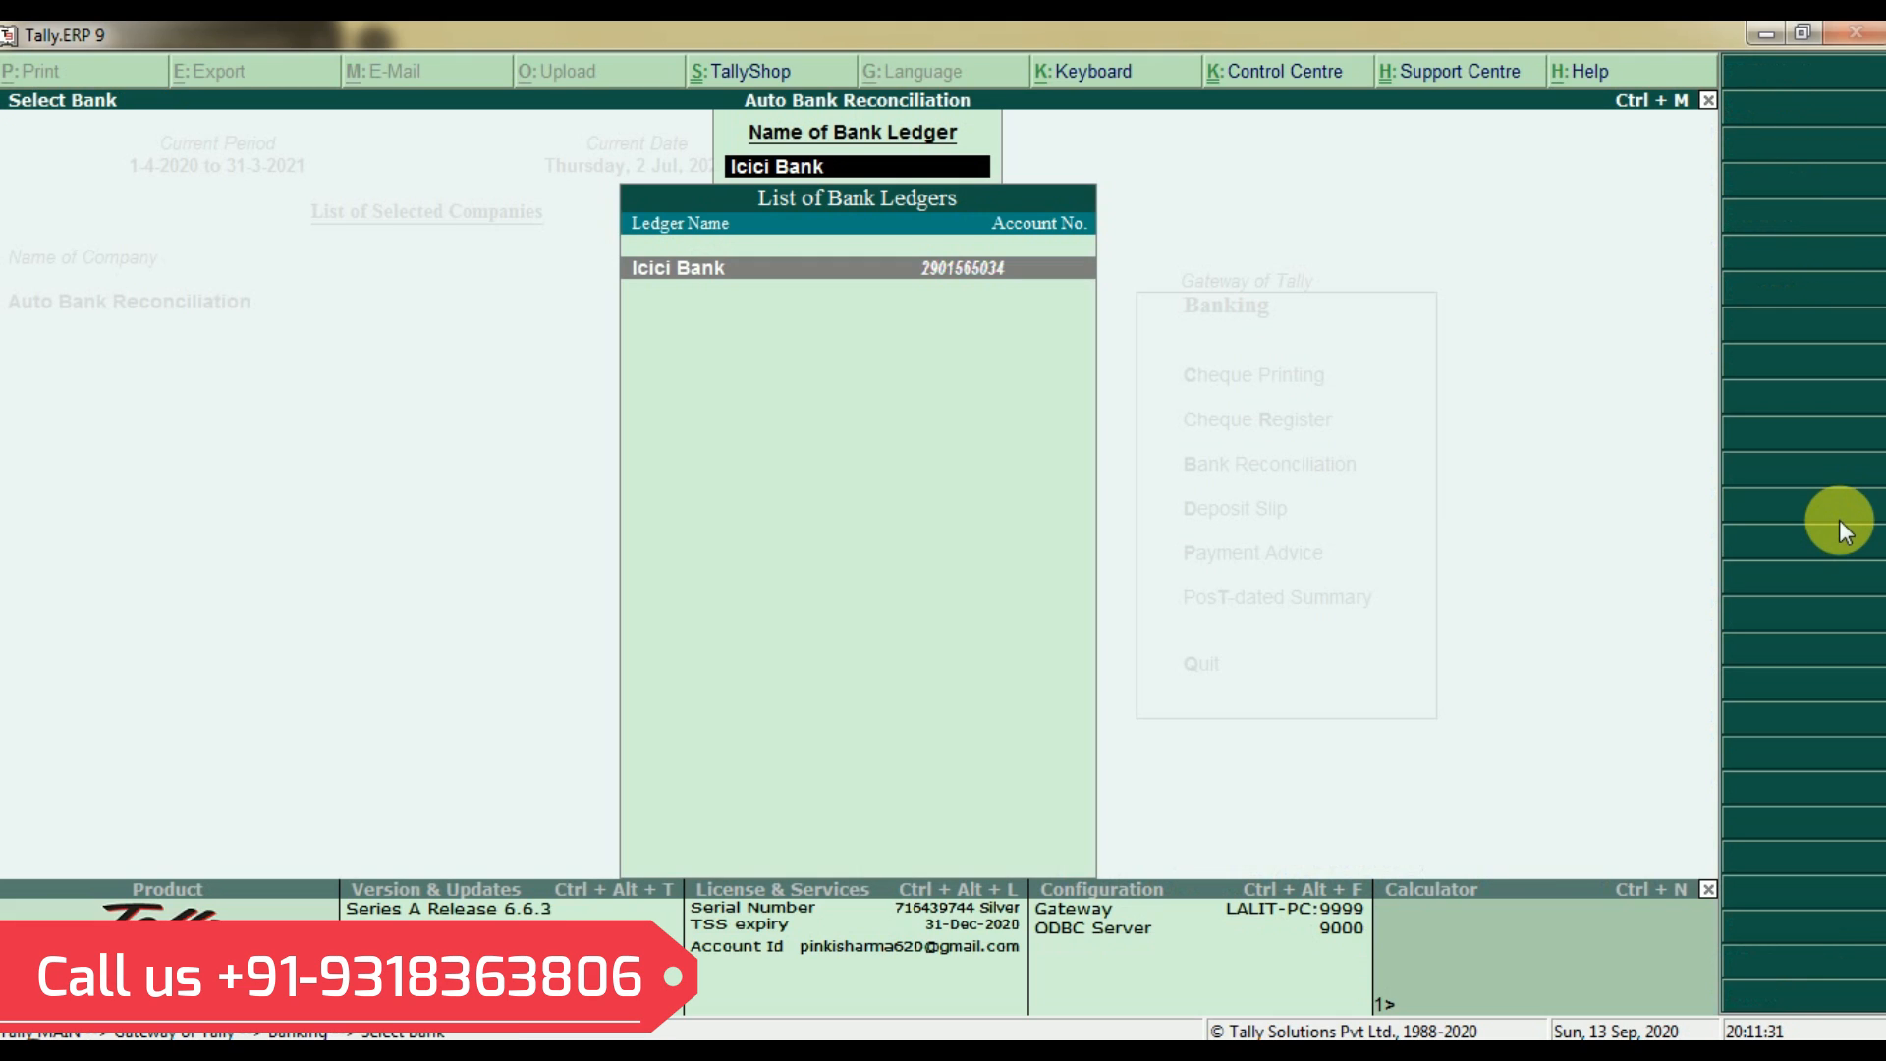
{"action": "key", "text": "Return"}
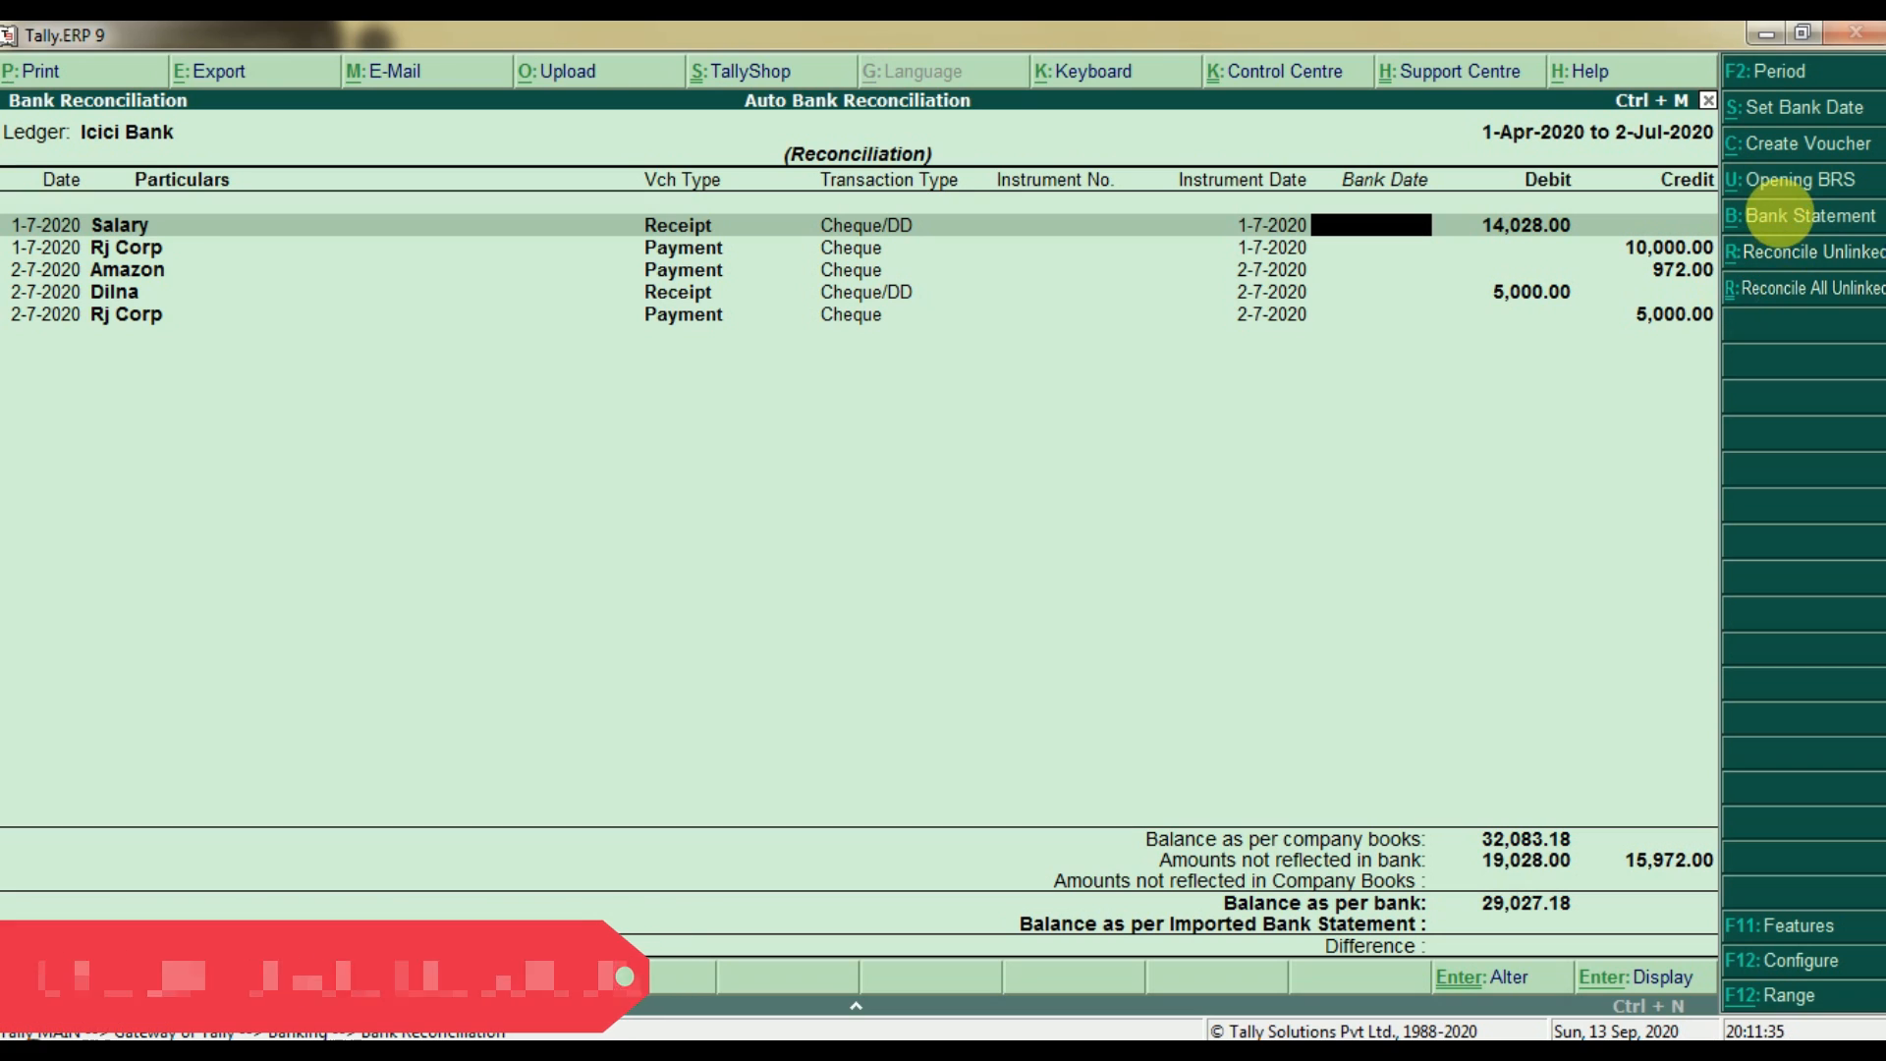
{"action": "key", "text": "Escape"}
{"action": "key", "text": "Return"}
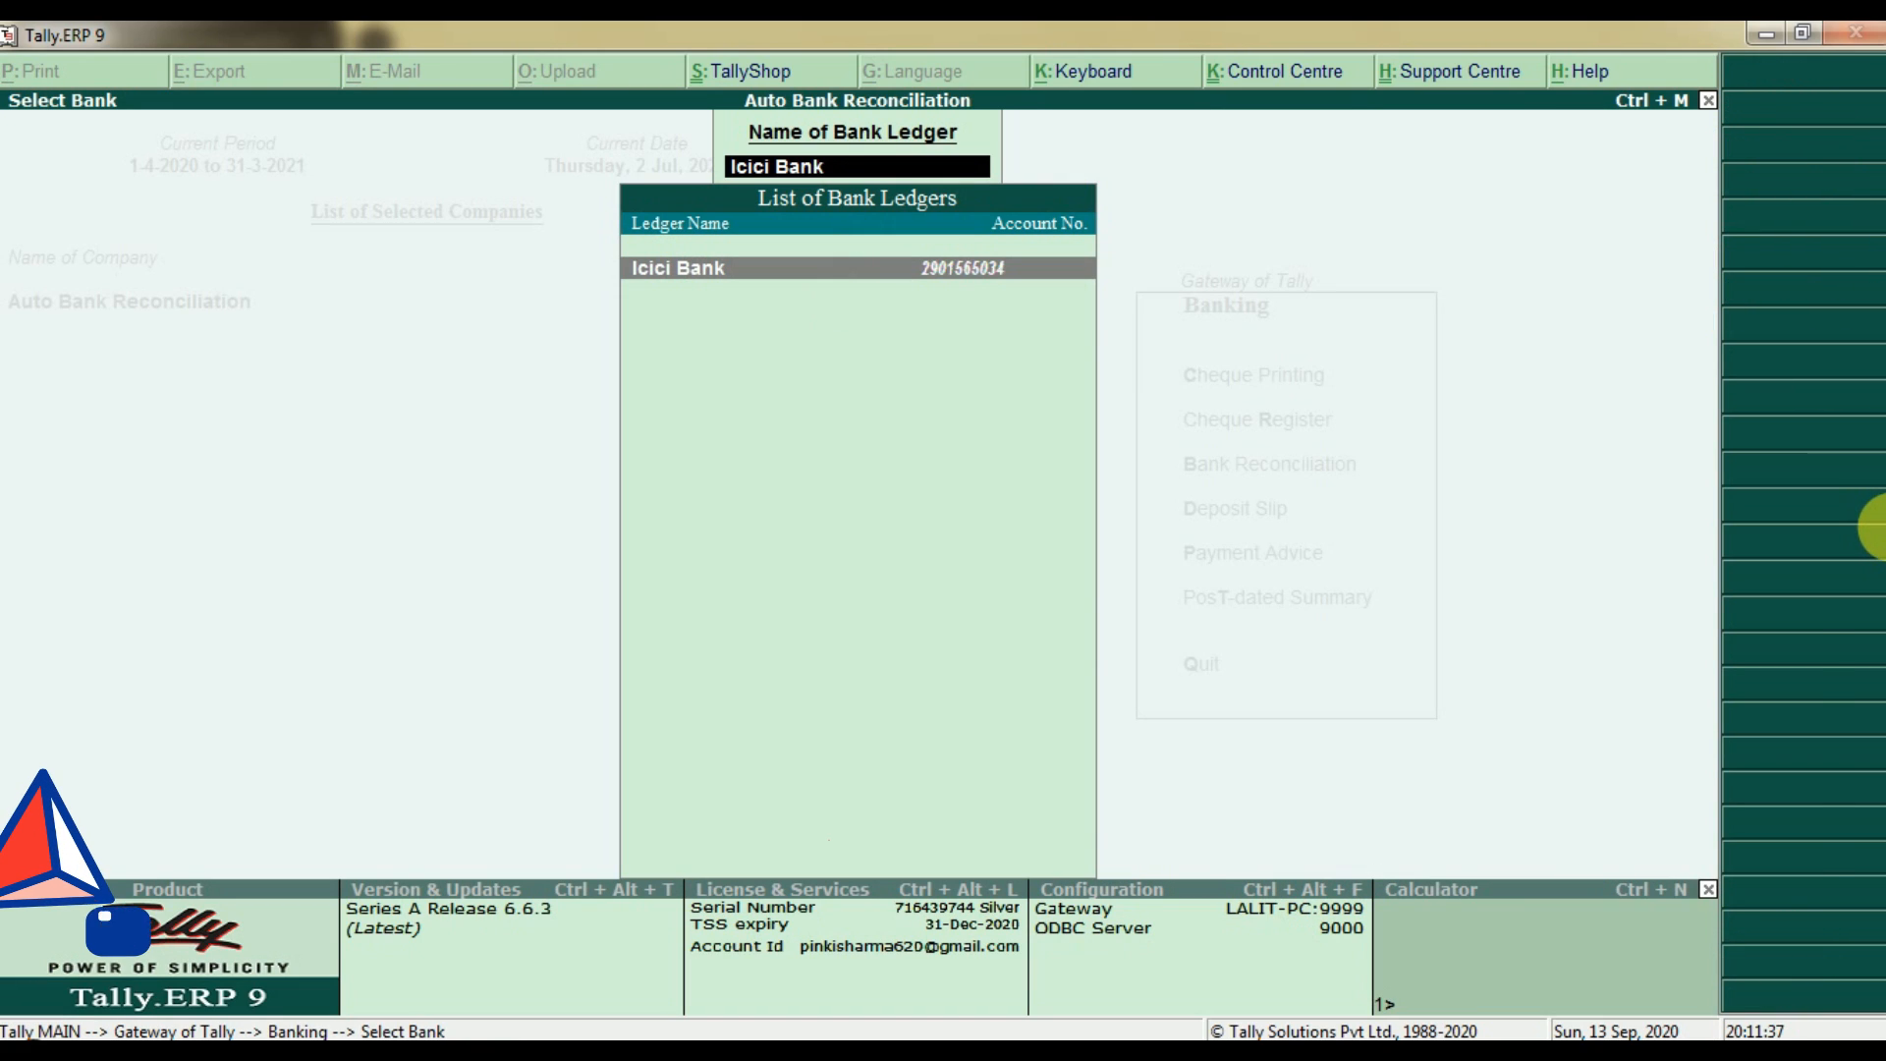
{"action": "key", "text": "Escape"}
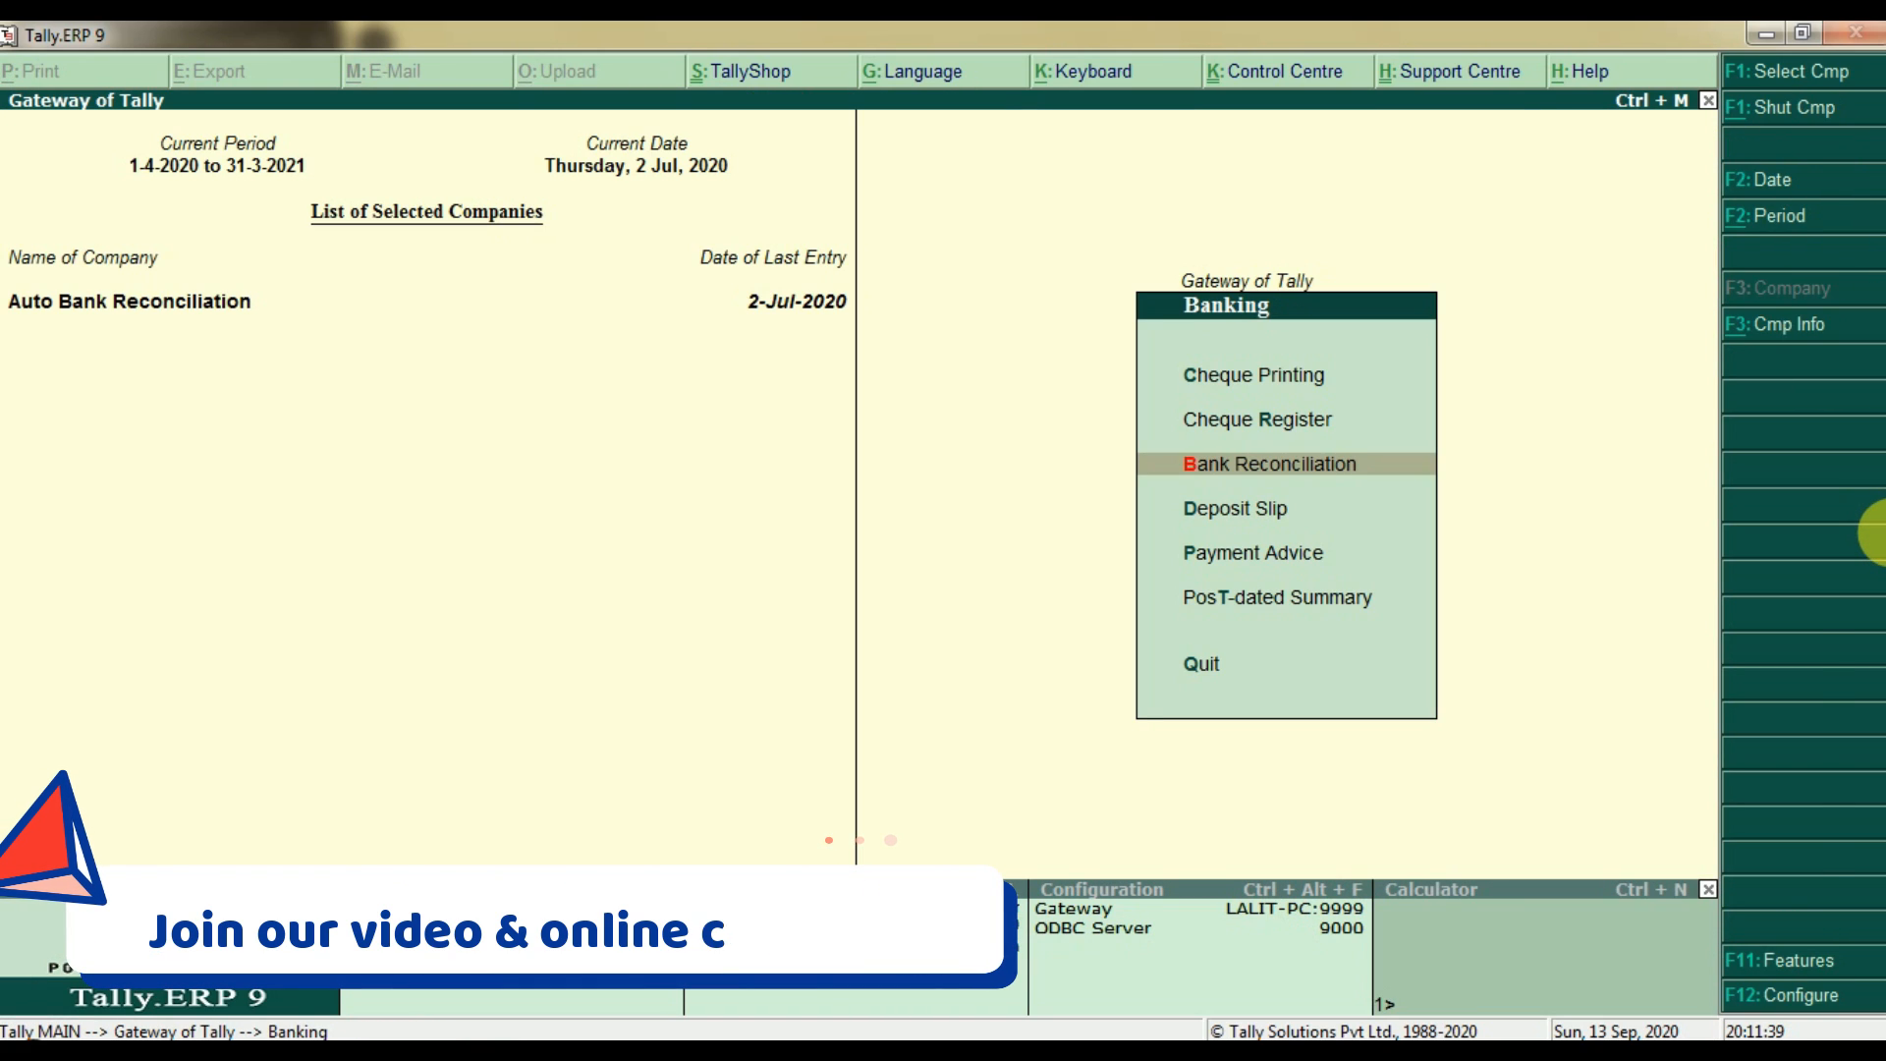
{"action": "key", "text": "Return"}
{"action": "key", "text": "Return"}
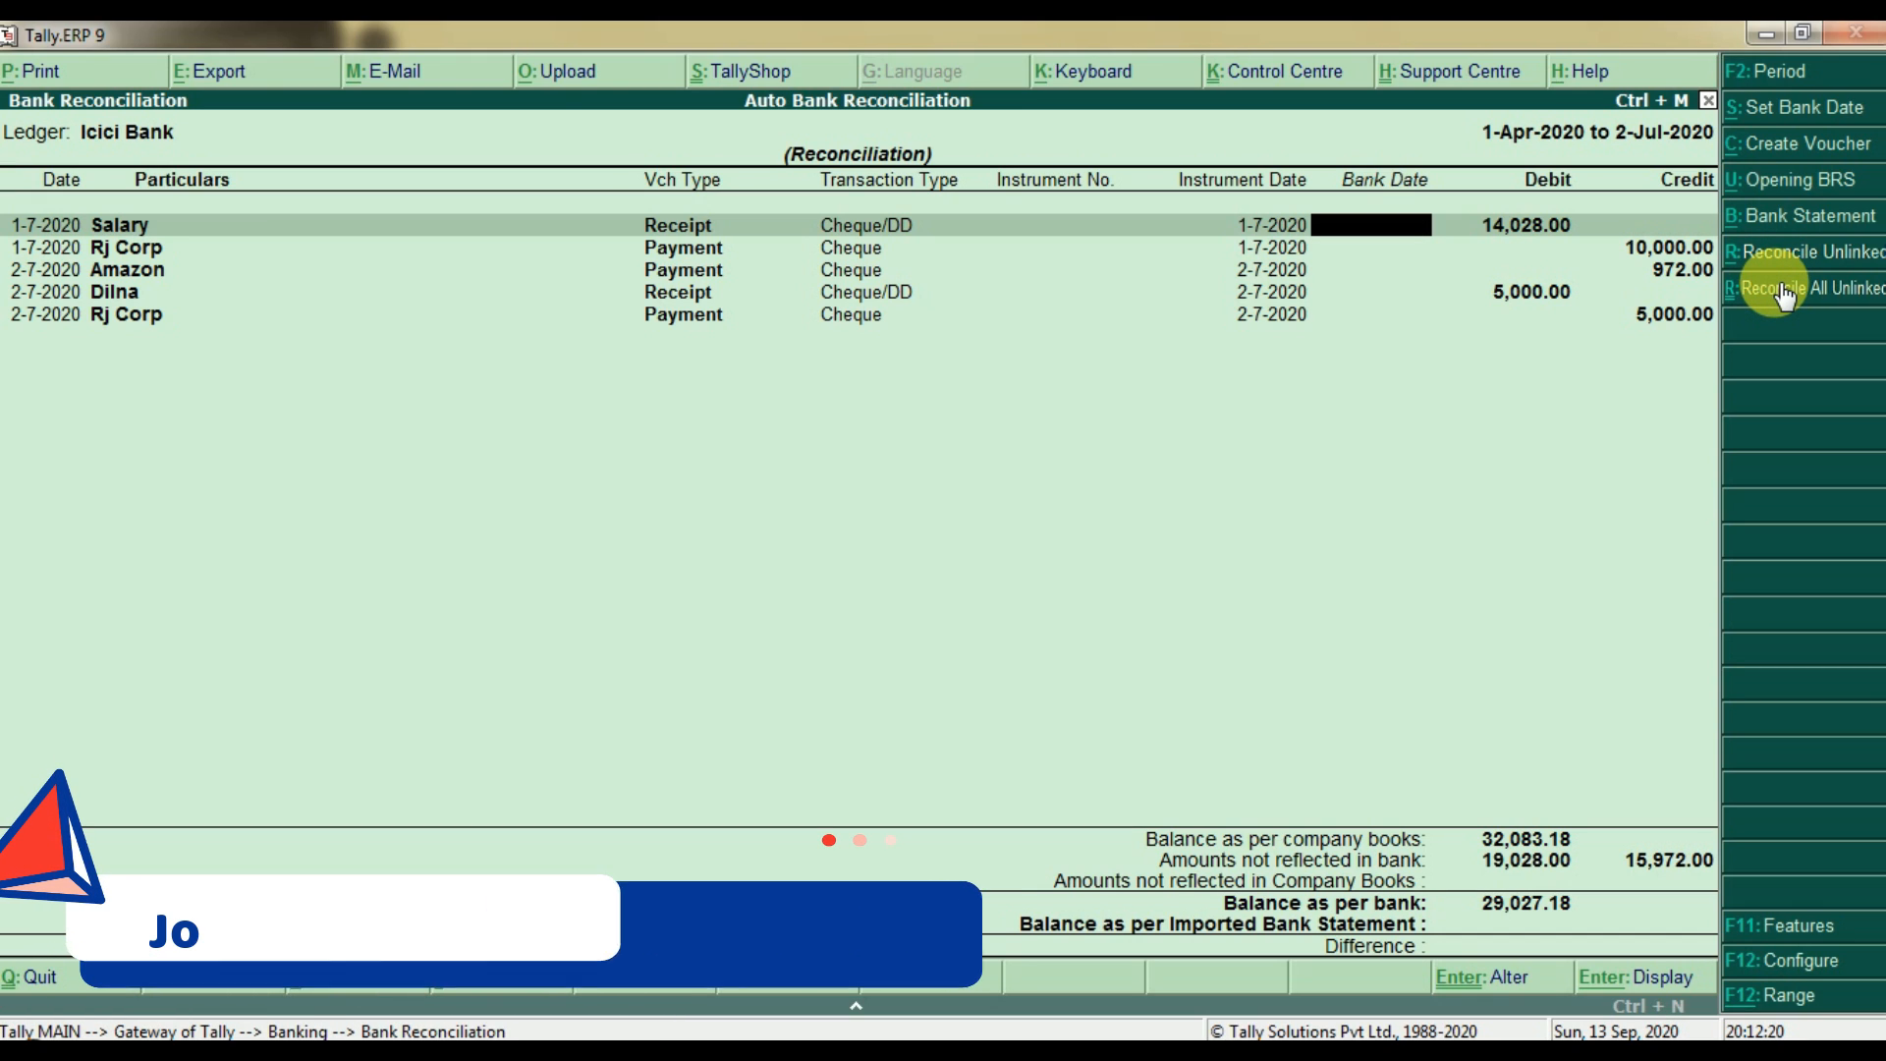
{"action": "key", "text": "Escape"}
{"action": "key", "text": "n"}
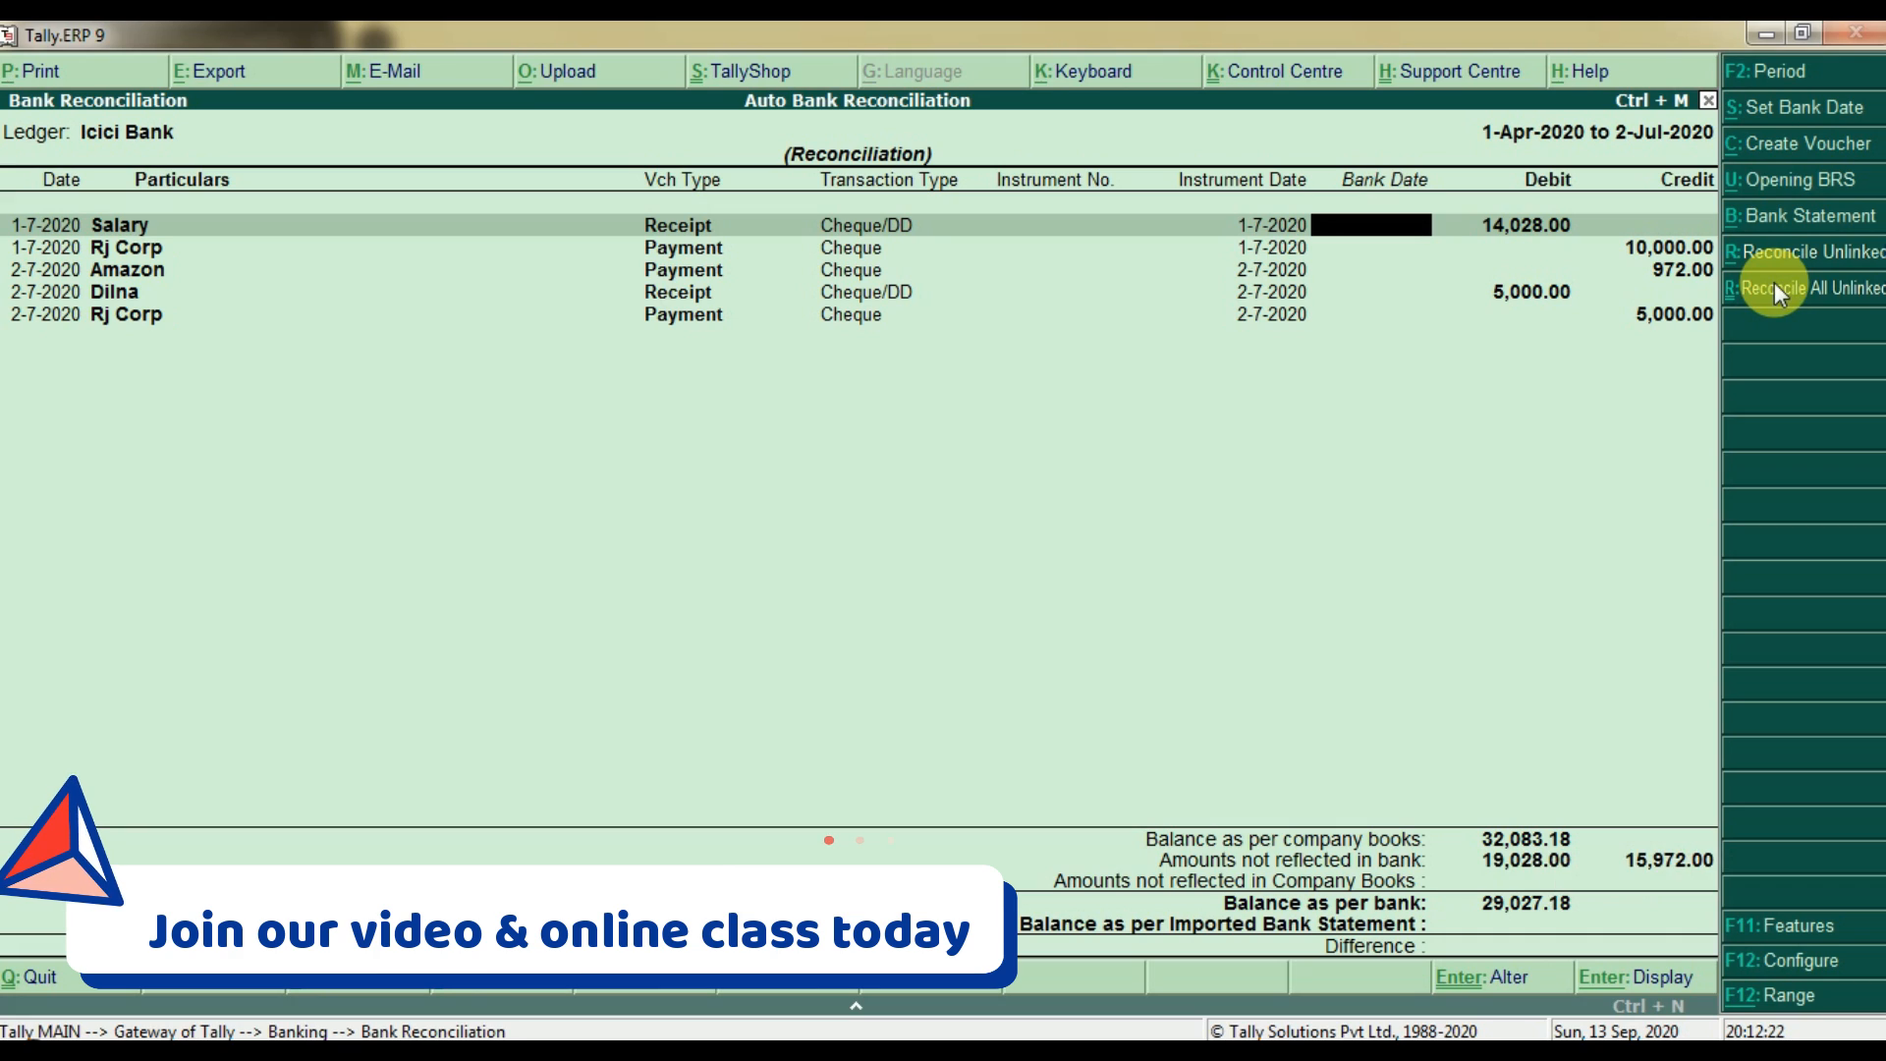